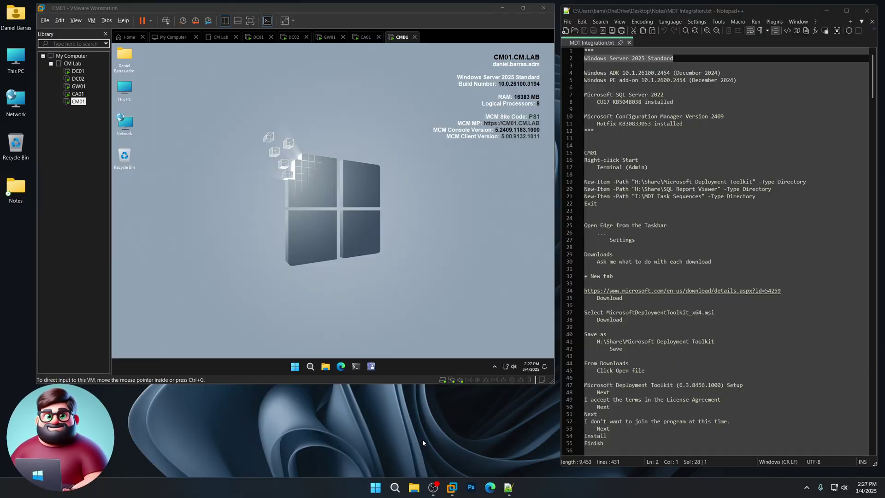
Step: Open File Explorer in CM01 and review the three folder names listed in the notes
click(403, 134)
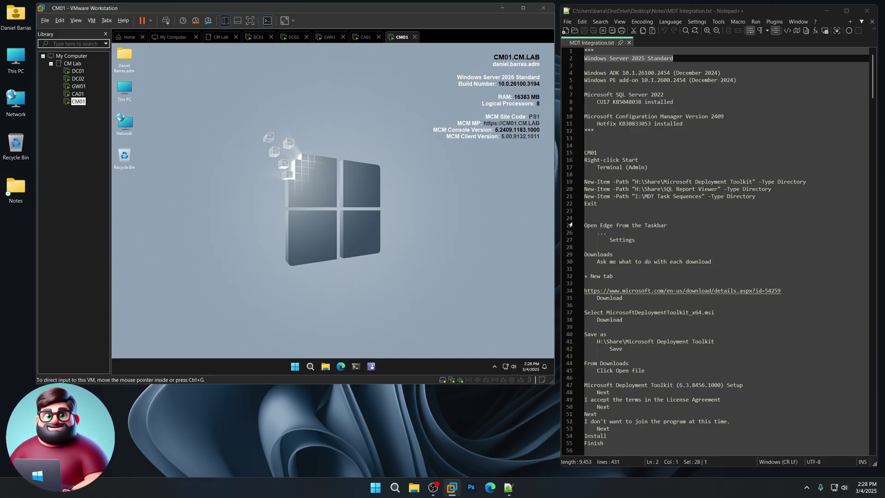
scroll(607, 215, down, 4)
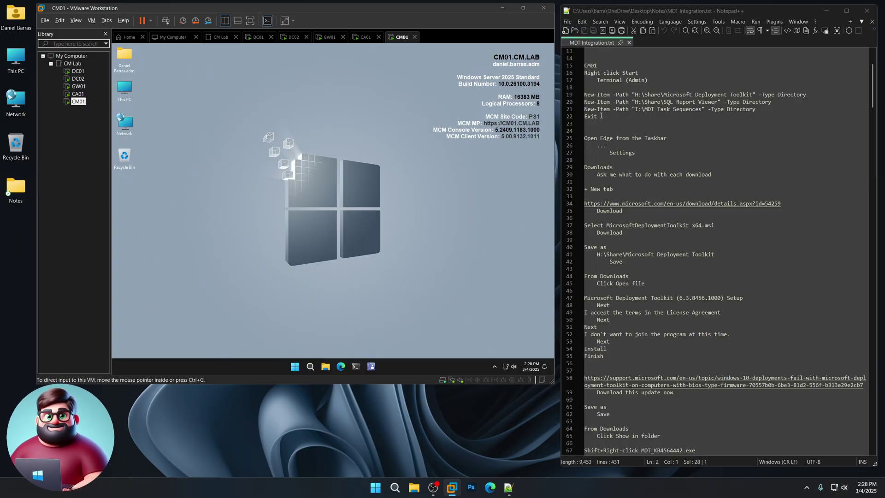
click(324, 366)
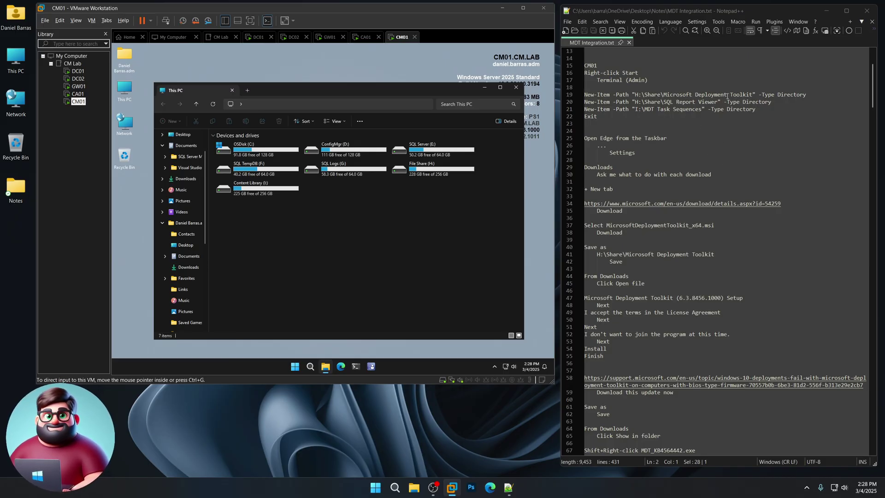
drag(660, 95, 752, 95)
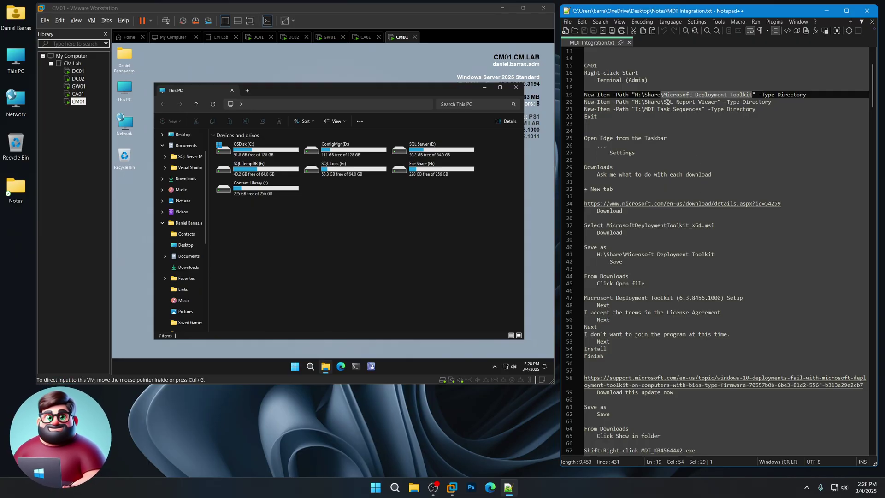
drag(664, 102, 718, 102)
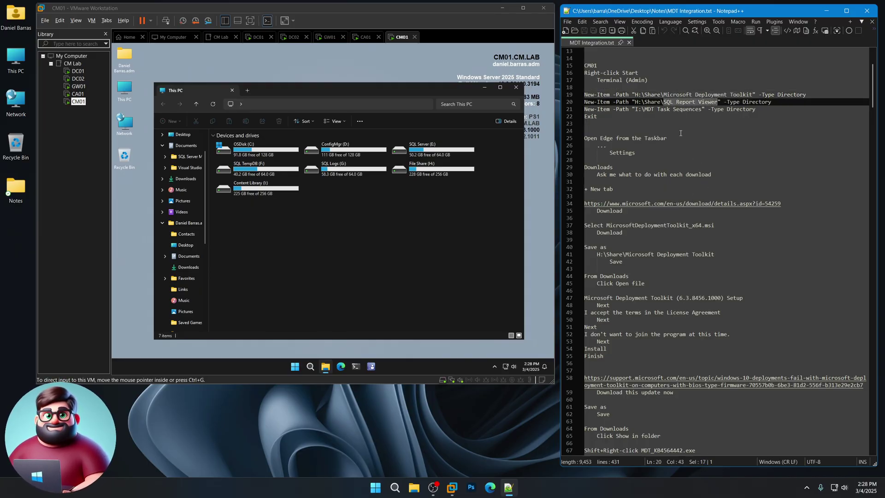
drag(644, 109, 705, 109)
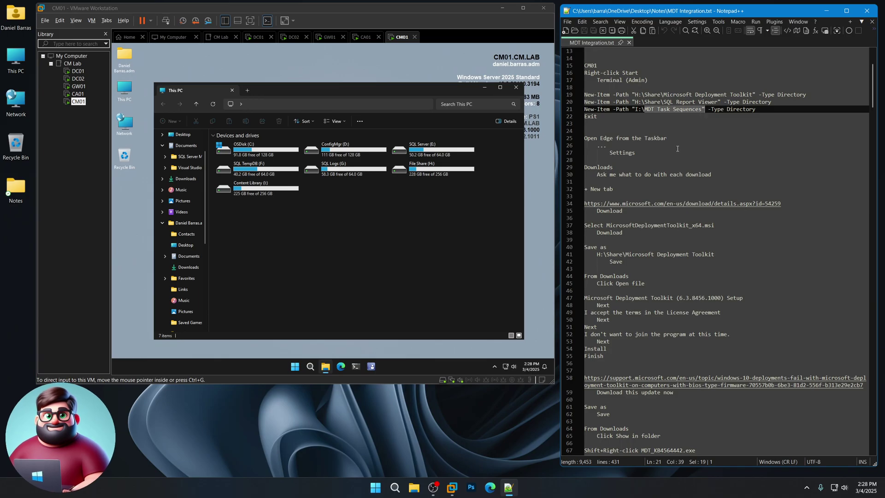
click(317, 275)
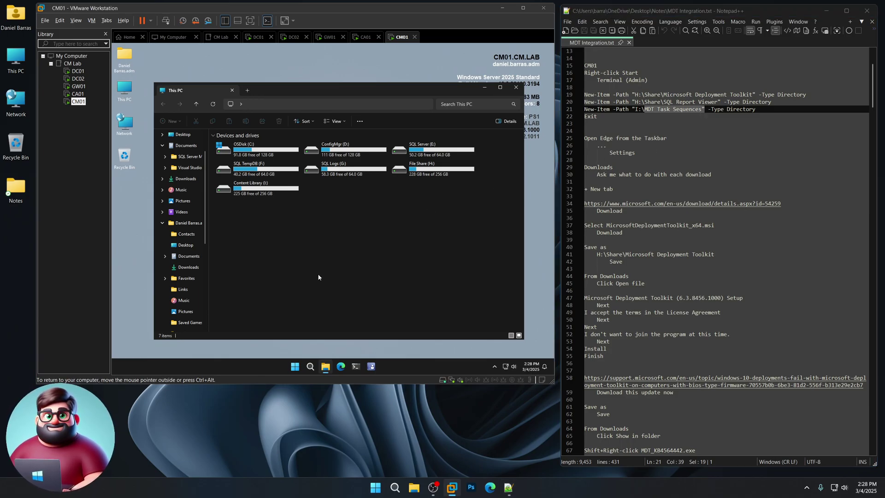
Step: Run the copied New-Item folder-creation commands in an administrator Terminal
drag(590, 124, 584, 95)
right_click(597, 98)
click(618, 111)
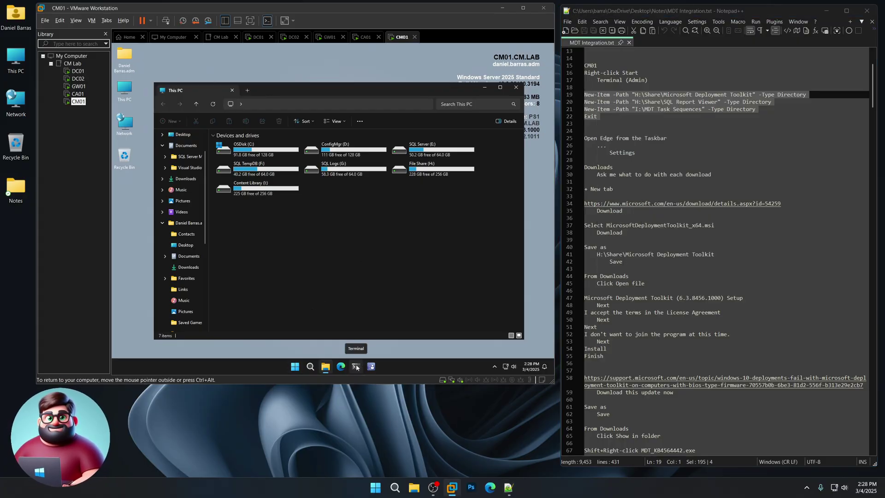
right_click(293, 367)
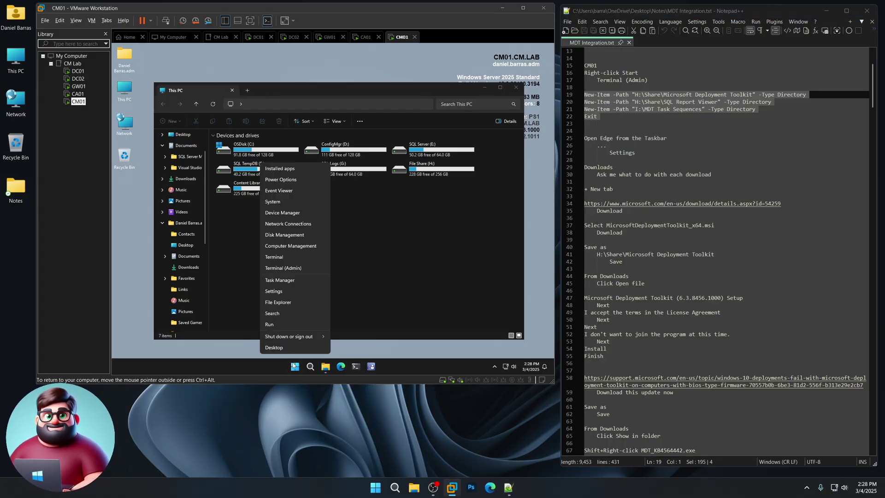
click(295, 268)
key(ctrl+v)
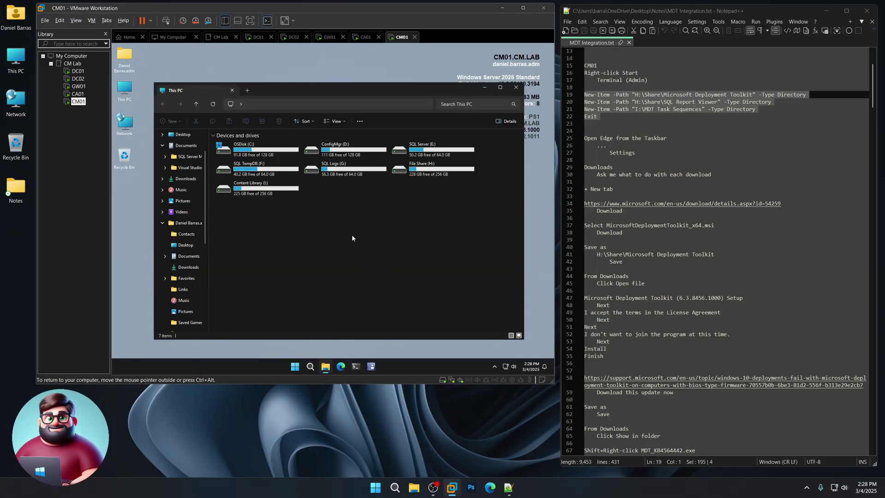
Step: Confirm the new folders exist on I: and in H:\Share, then close File Explorer
double_click(249, 187)
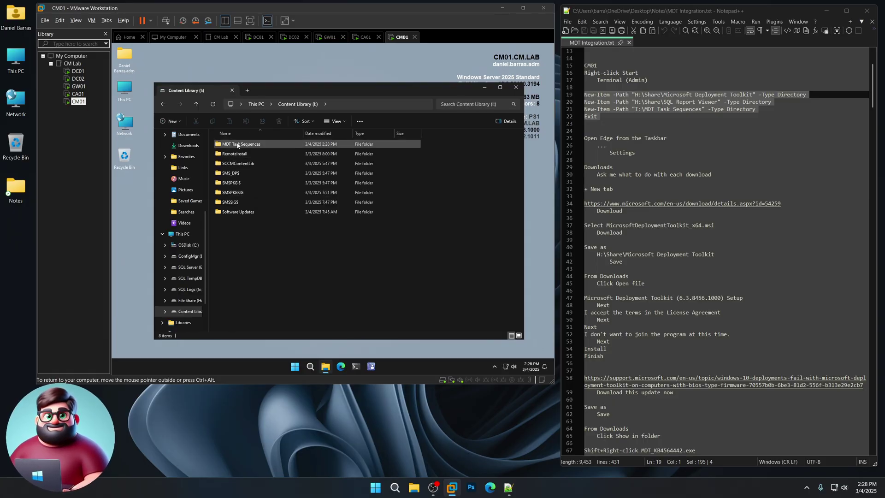
click(164, 105)
double_click(415, 169)
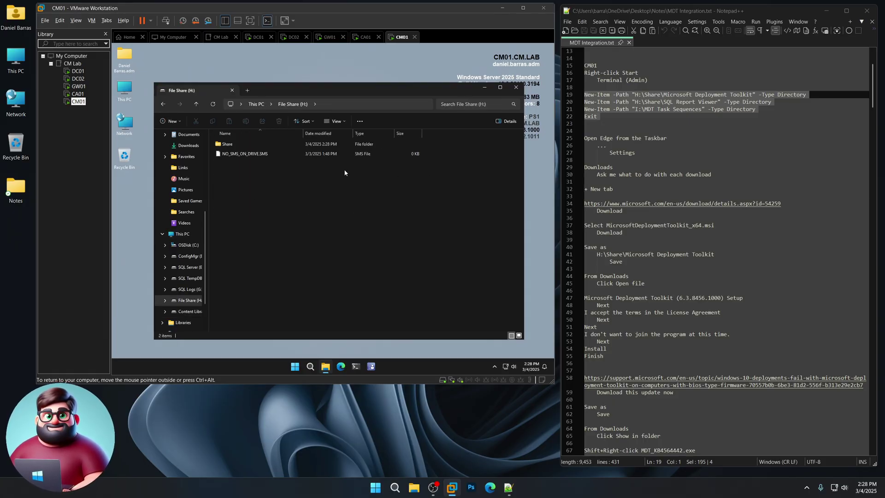
double_click(227, 145)
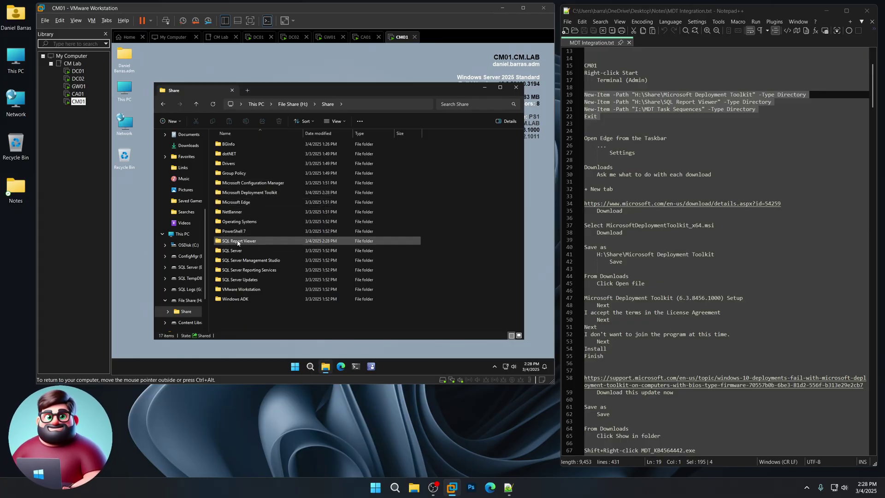
click(516, 87)
Step: Launch Edge and check that its Downloads setting is 'Ask me what to do'
click(341, 366)
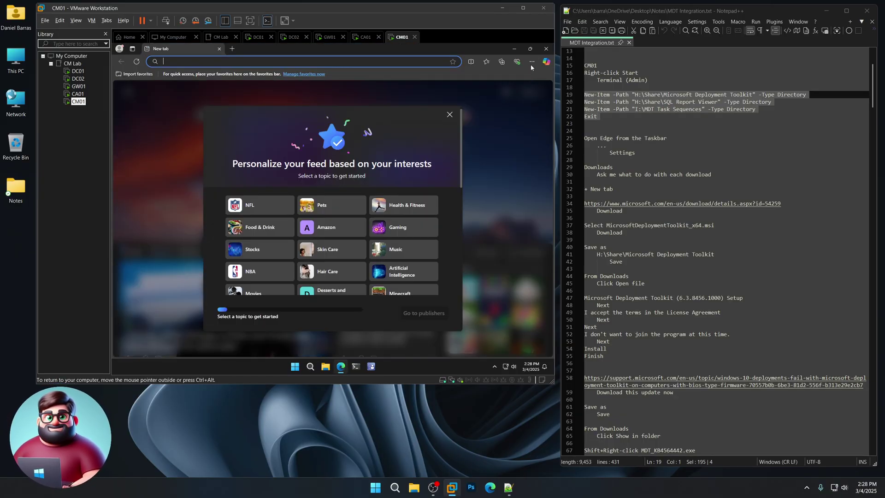
click(532, 62)
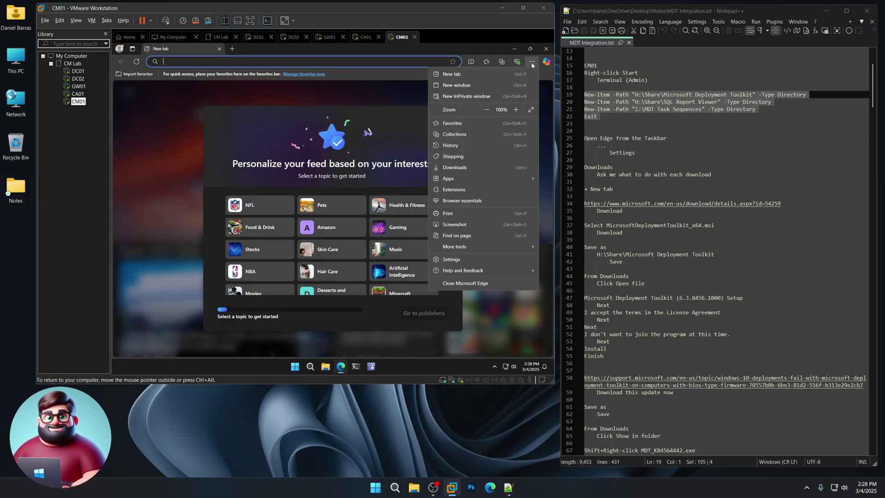
click(466, 261)
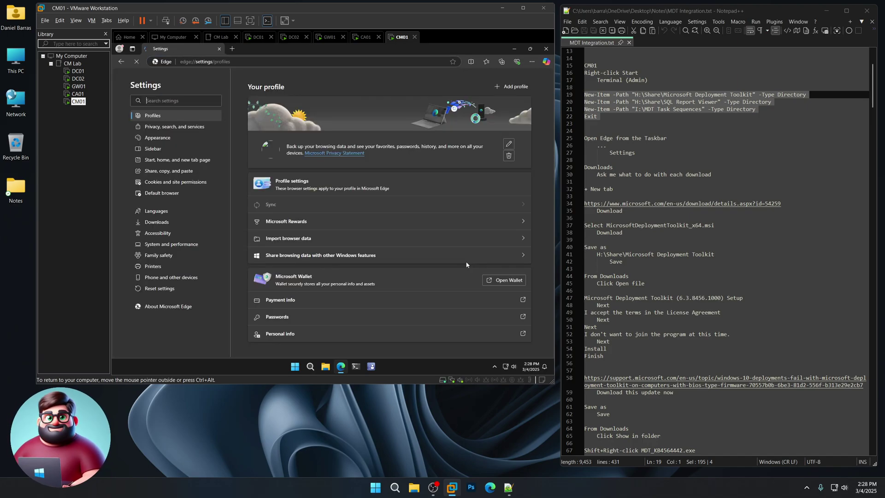
click(175, 223)
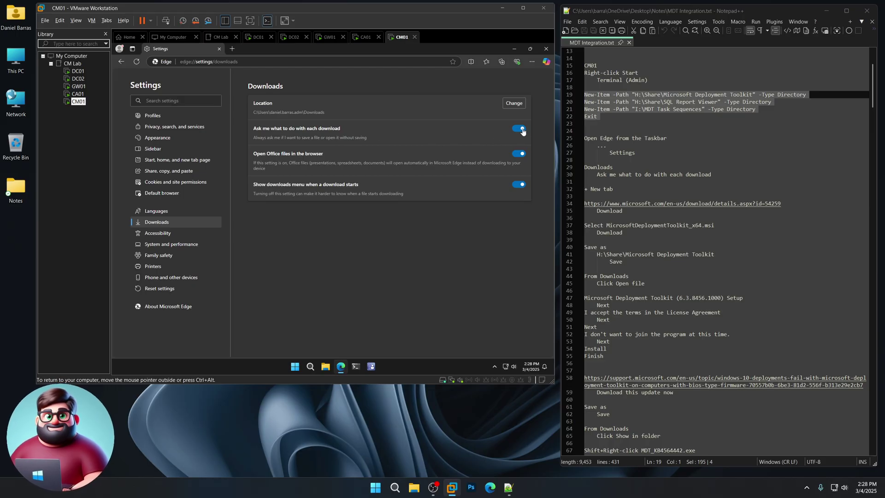
scroll(708, 148, down, 2)
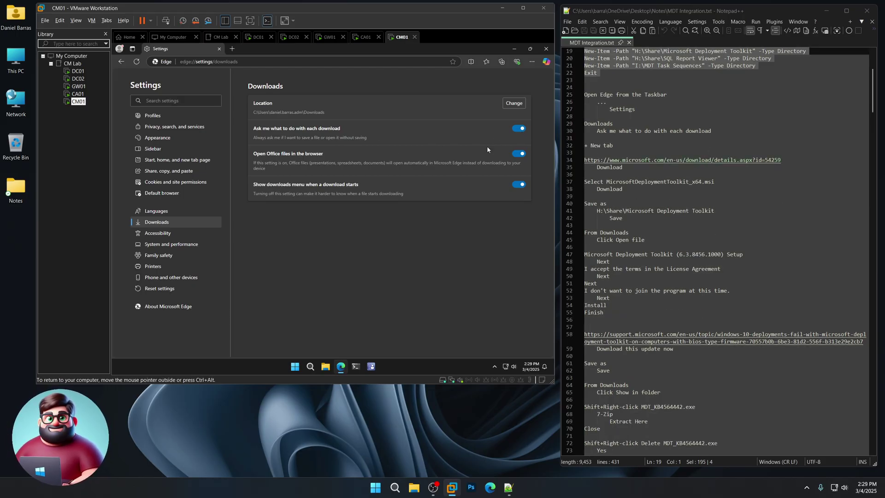
Step: Load the MDT download page from the URL in the notes in a new tab
click(232, 49)
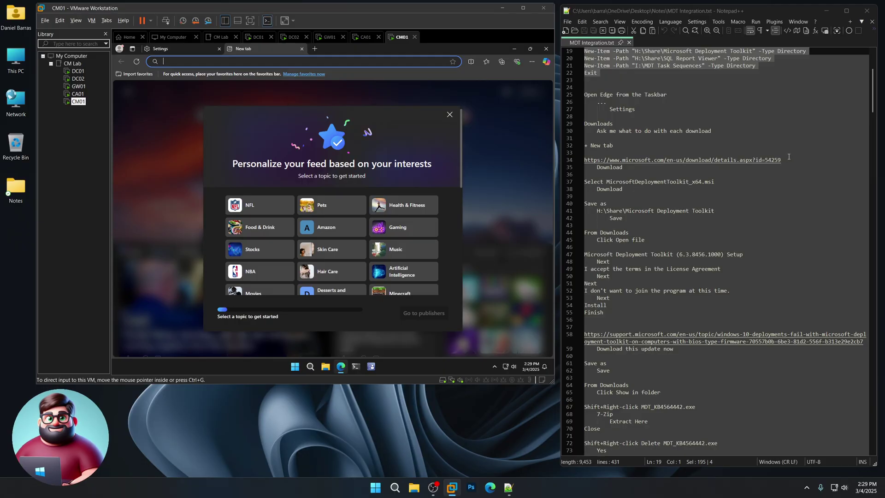
drag(786, 160, 584, 160)
right_click(596, 158)
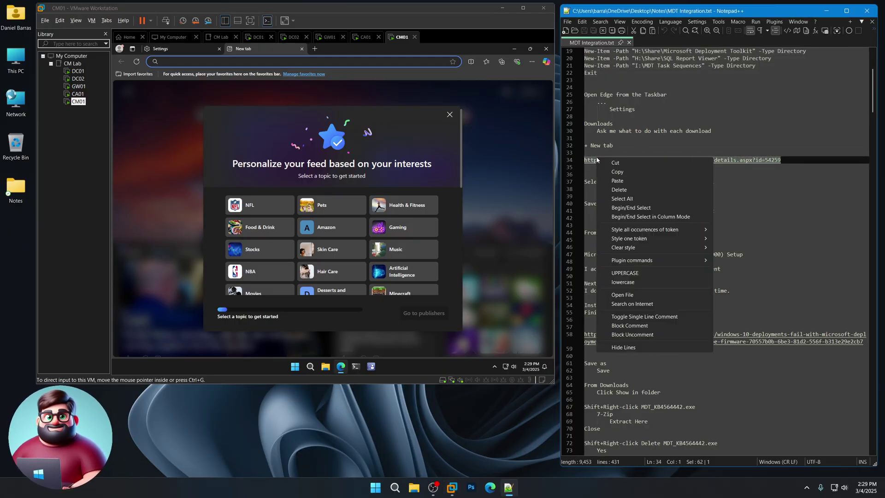
click(613, 173)
click(304, 61)
key(ctrl+v)
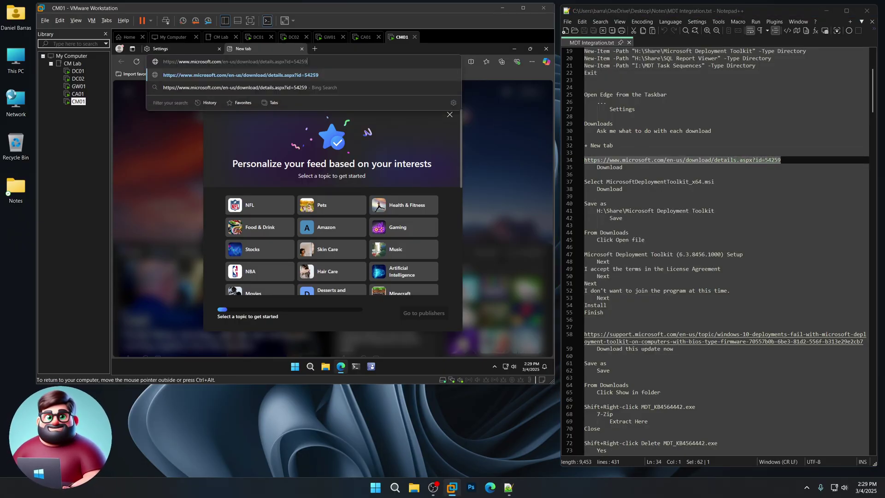
key(Return)
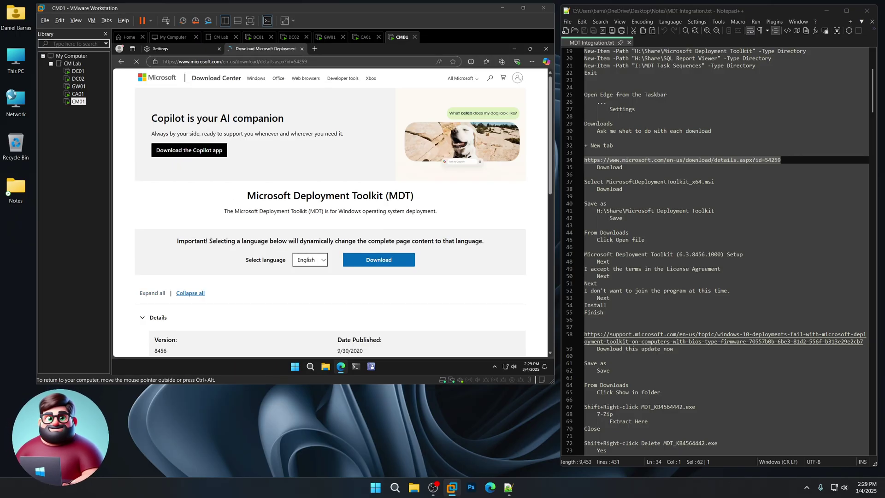
Step: Select the x64 MDT installer from the list of downloadable files
scroll(470, 260, down, 2)
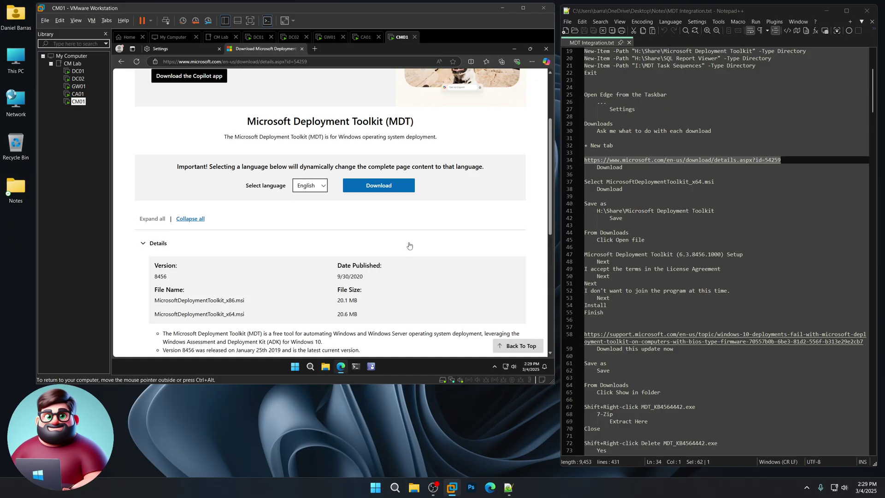
click(383, 186)
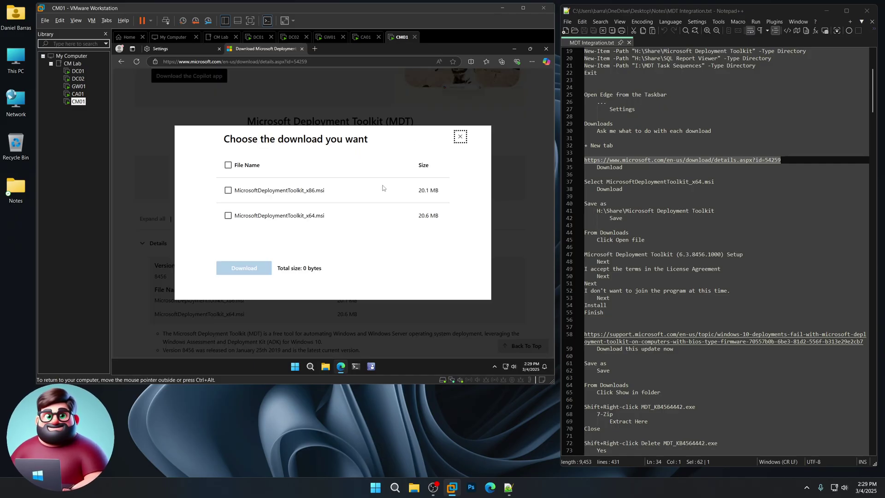
click(229, 216)
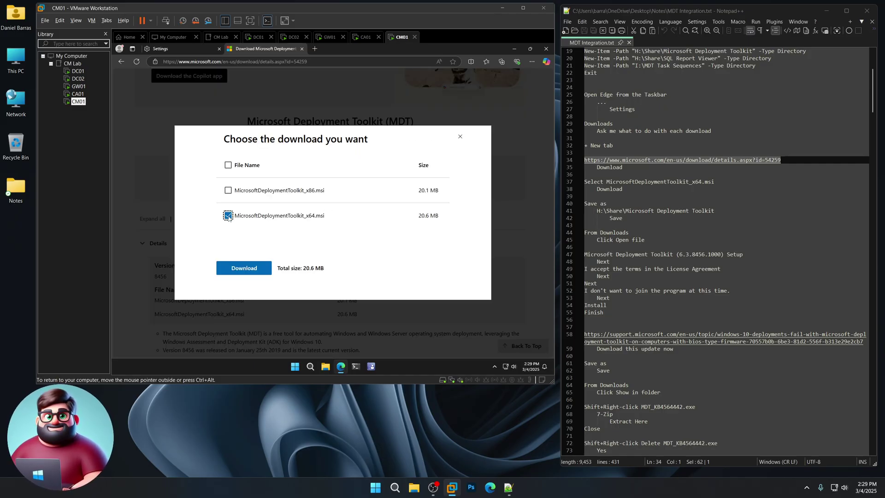
Step: Save MicrosoftDeploymentToolkit_x64.msi into H:\Share\Microsoft Deployment Toolkit
click(244, 268)
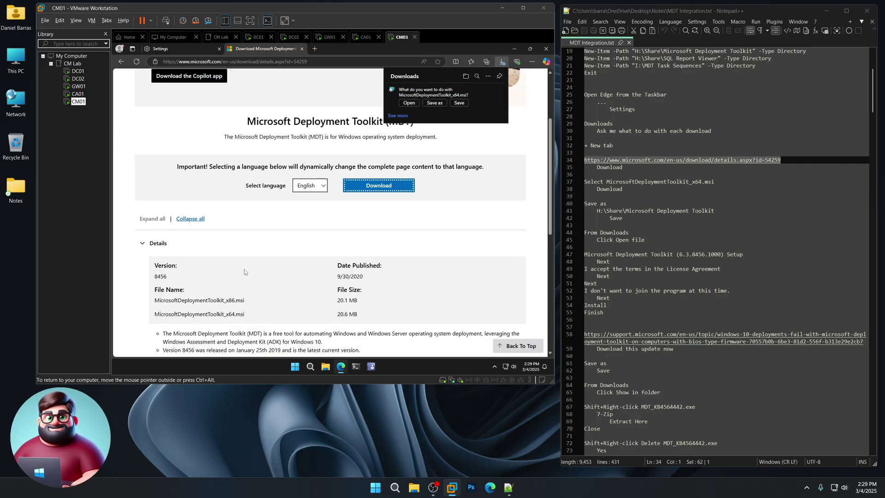
click(434, 103)
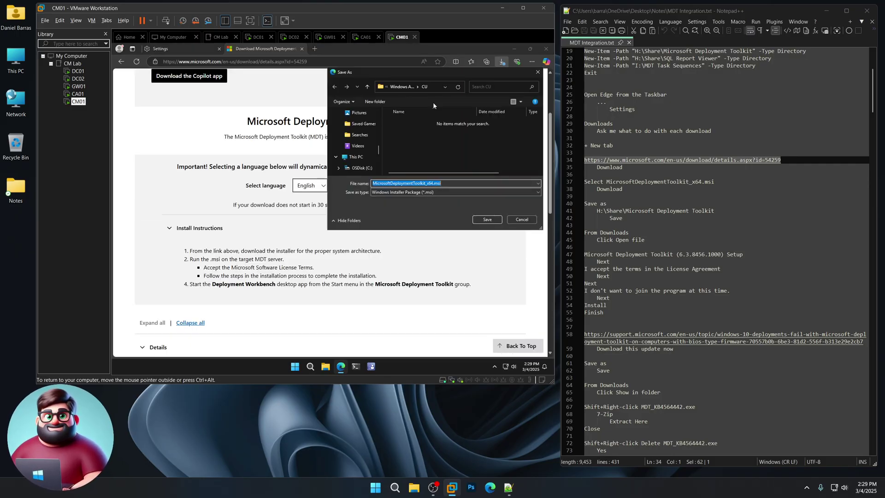
scroll(366, 150, down, 3)
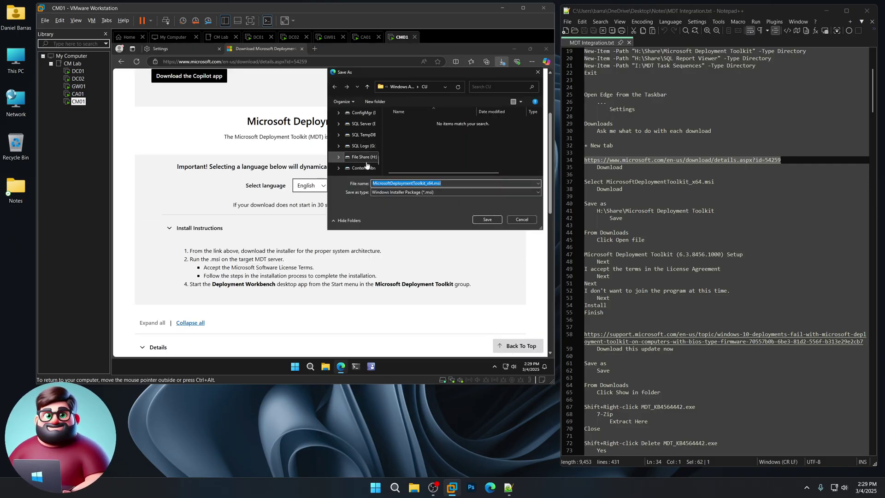
click(364, 157)
double_click(400, 123)
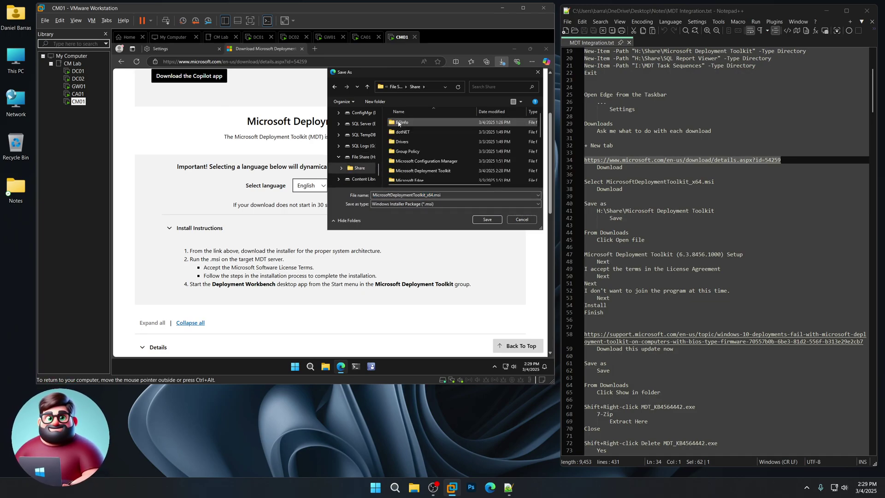
click(421, 172)
double_click(421, 171)
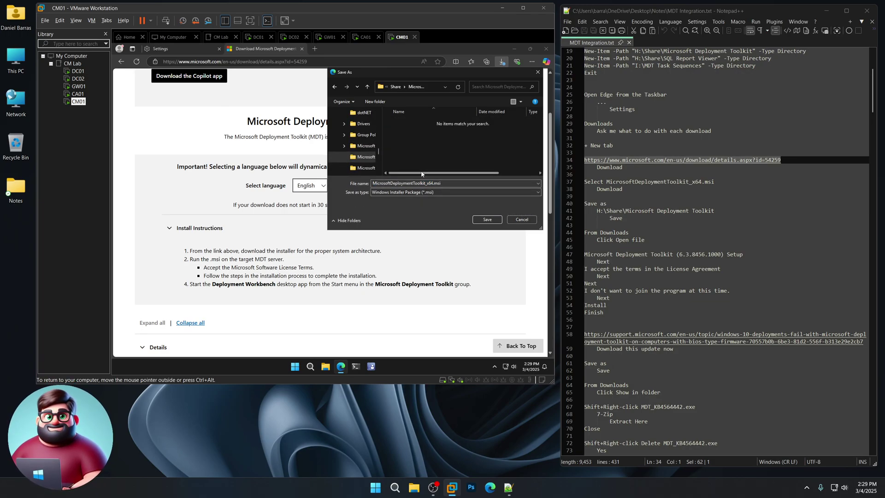
click(487, 220)
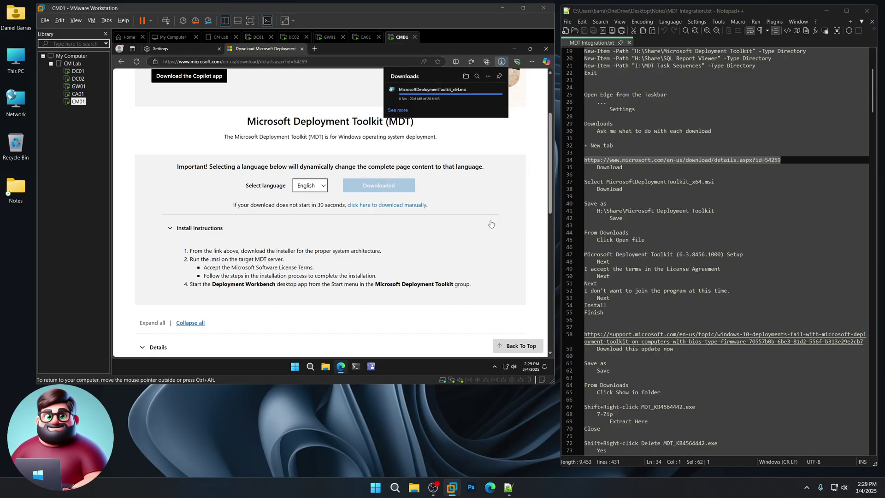
scroll(670, 248, down, 2)
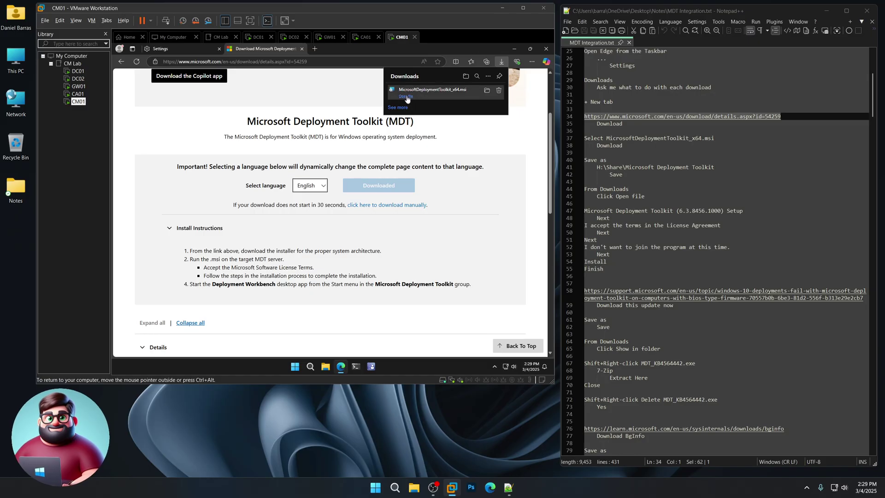
Step: Install MDT 6.3.8456.1000 with default features, accepting the license and declining CEIP
click(406, 97)
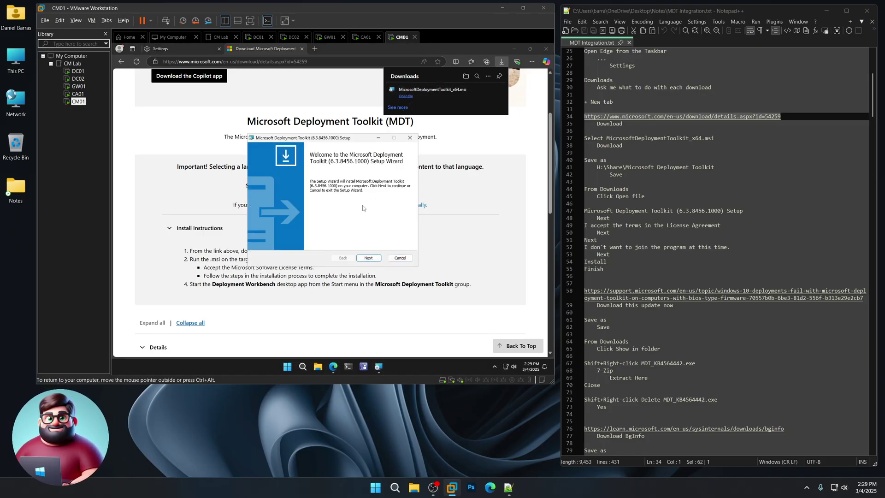
click(369, 258)
click(304, 233)
click(369, 258)
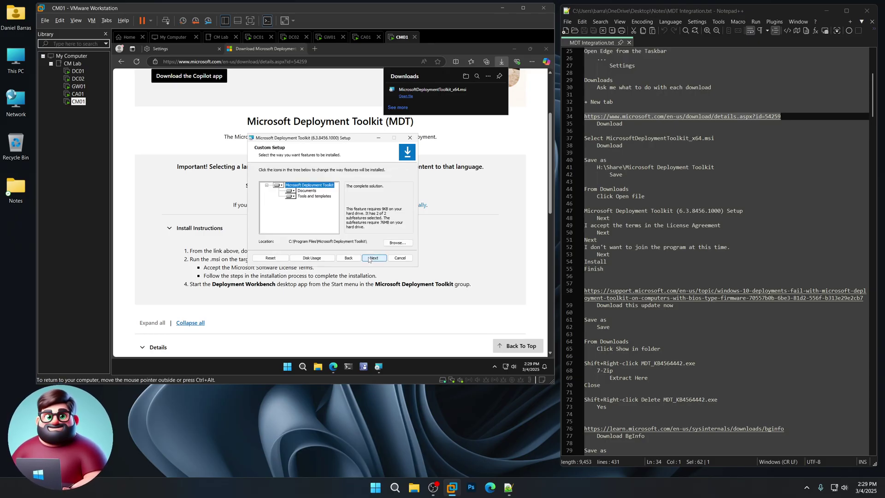
click(368, 258)
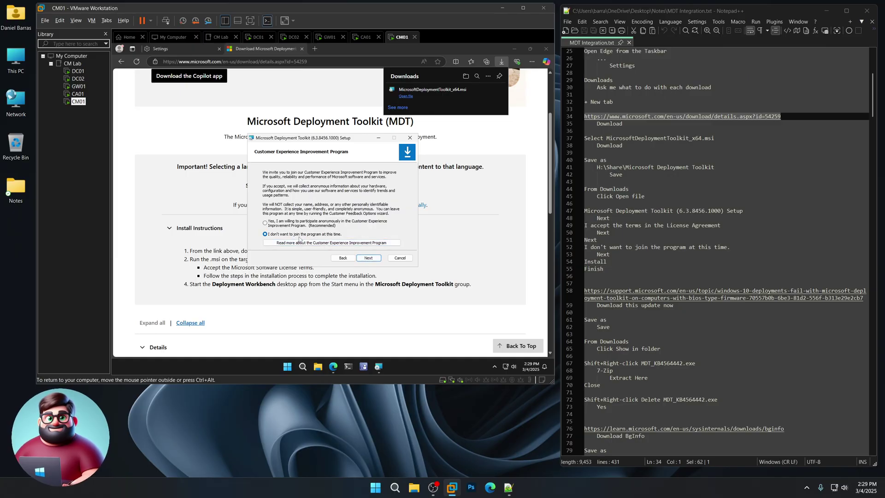
click(374, 259)
click(373, 259)
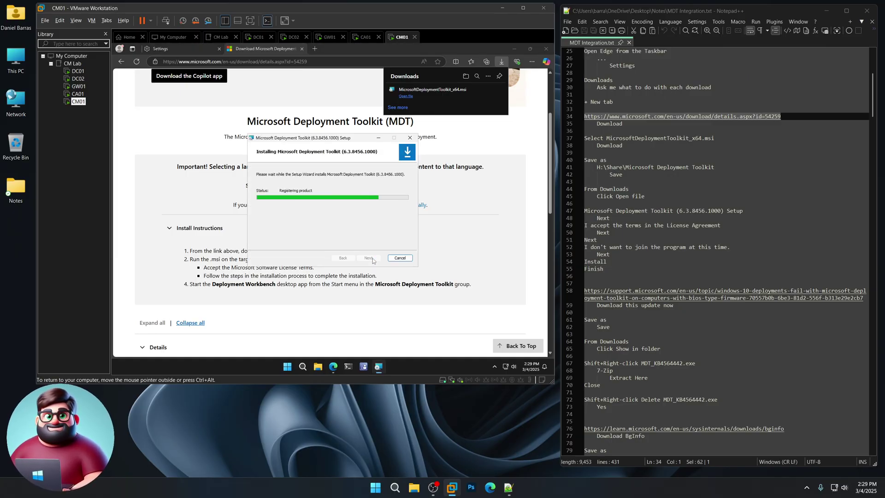
scroll(610, 181, down, 4)
click(610, 181)
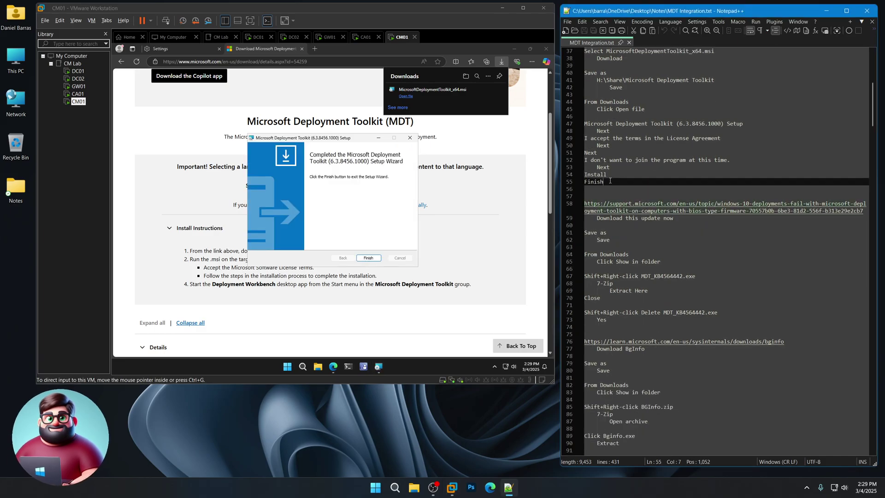
key(shift+Home)
click(368, 257)
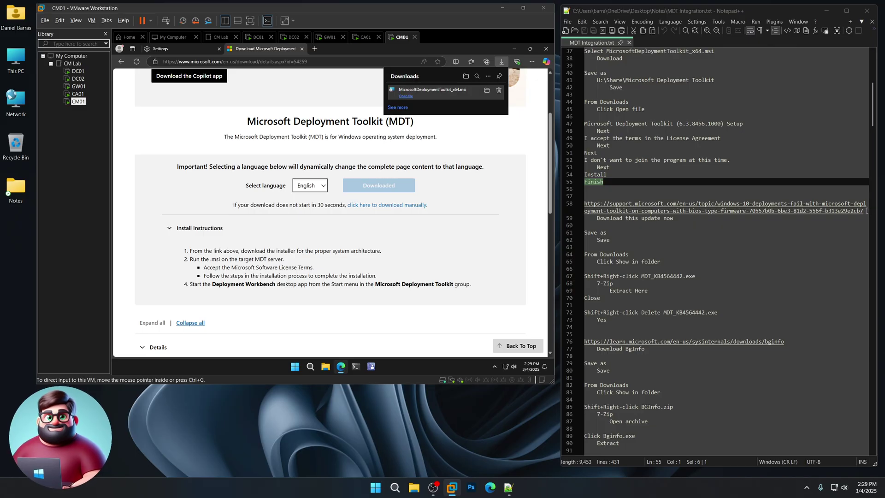
Step: Open the MDT BIOS-firmware support article from the URL in the notes
drag(864, 211, 580, 203)
right_click(610, 210)
click(645, 222)
click(309, 62)
key(ctrl+v)
key(Return)
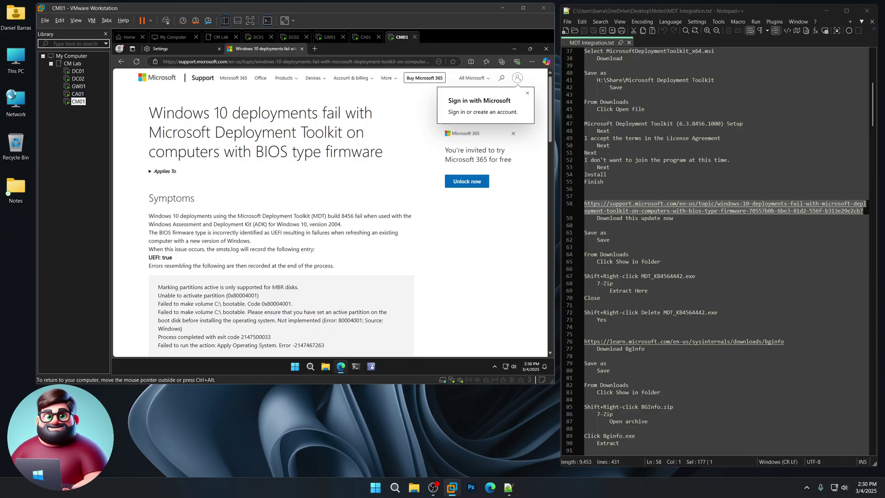
scroll(270, 194, down, 3)
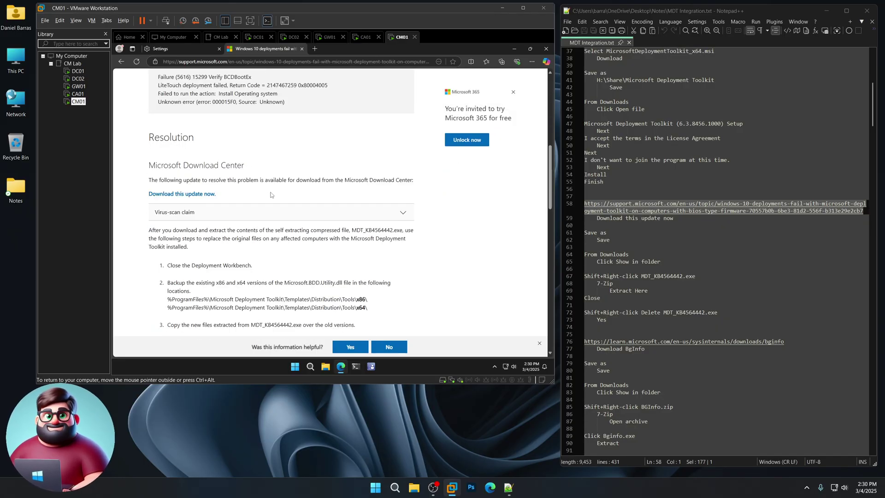
Step: Download MDT_KB4564442.exe and save it into the Microsoft Deployment Toolkit folder
click(193, 197)
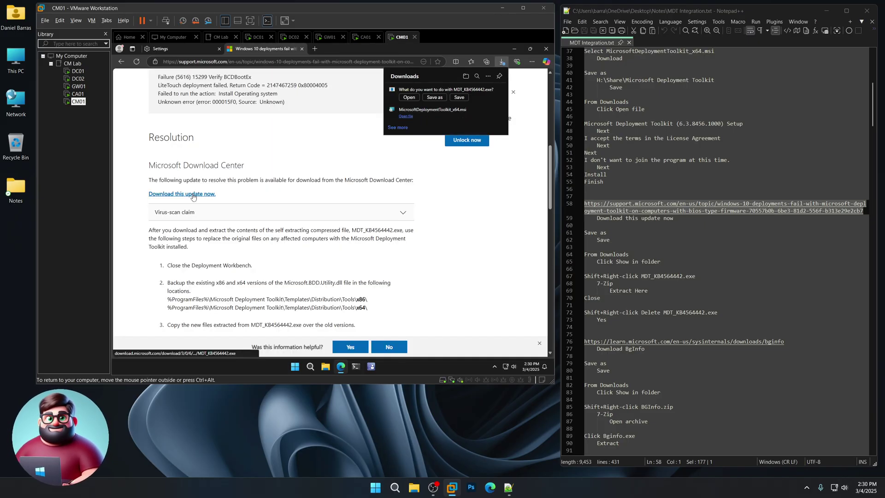
scroll(670, 204, down, 5)
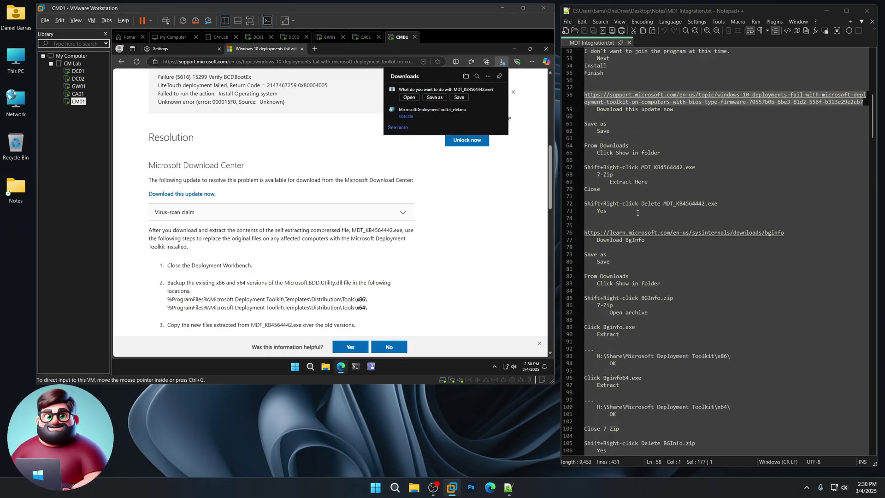
drag(636, 213, 580, 146)
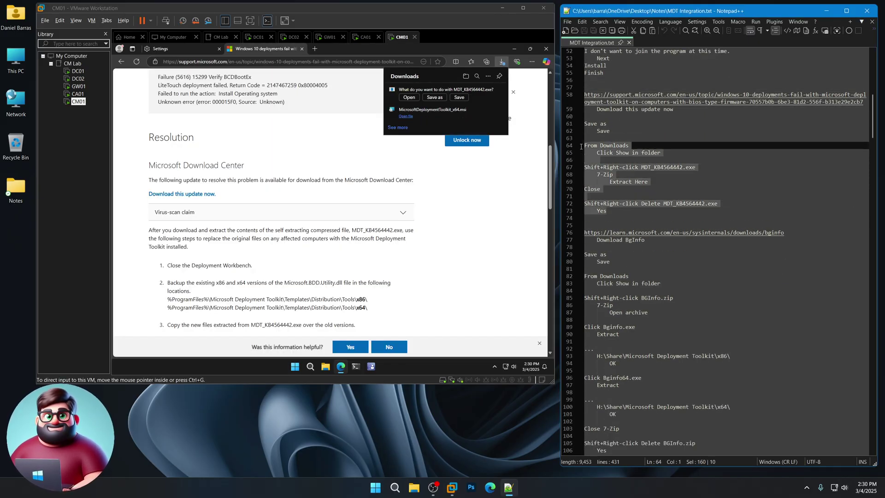
click(442, 124)
click(435, 98)
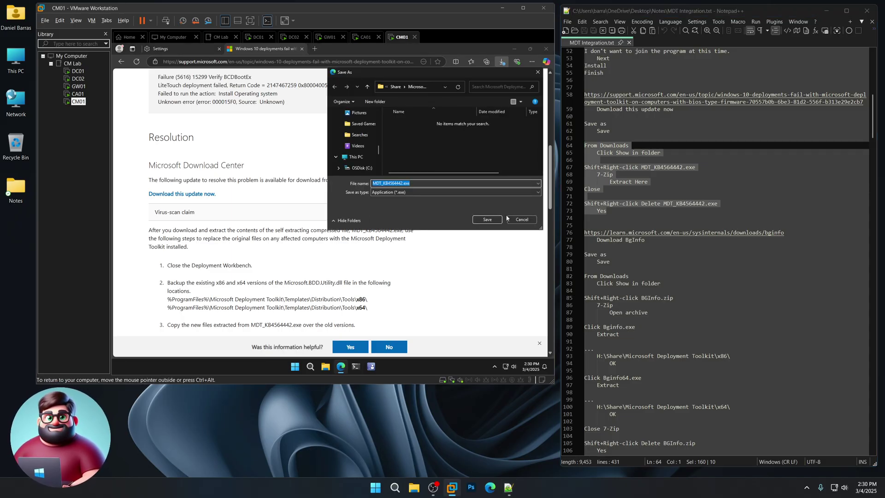
click(487, 219)
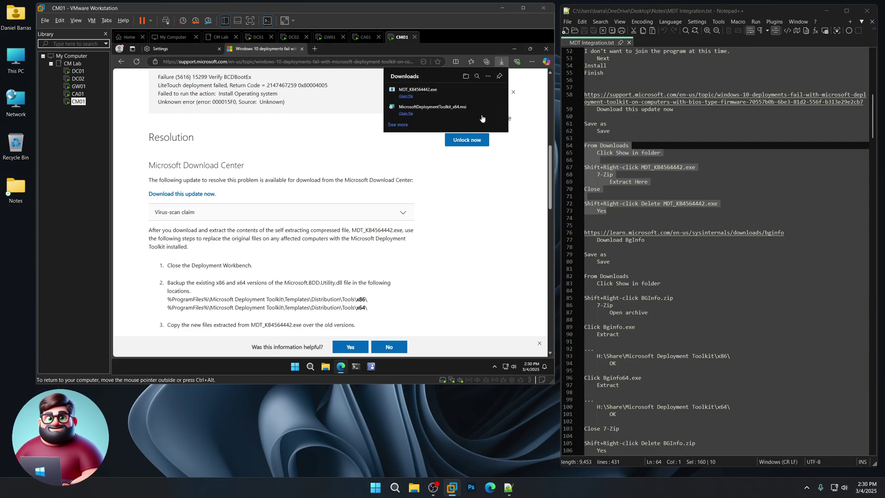
mouse_move(487, 93)
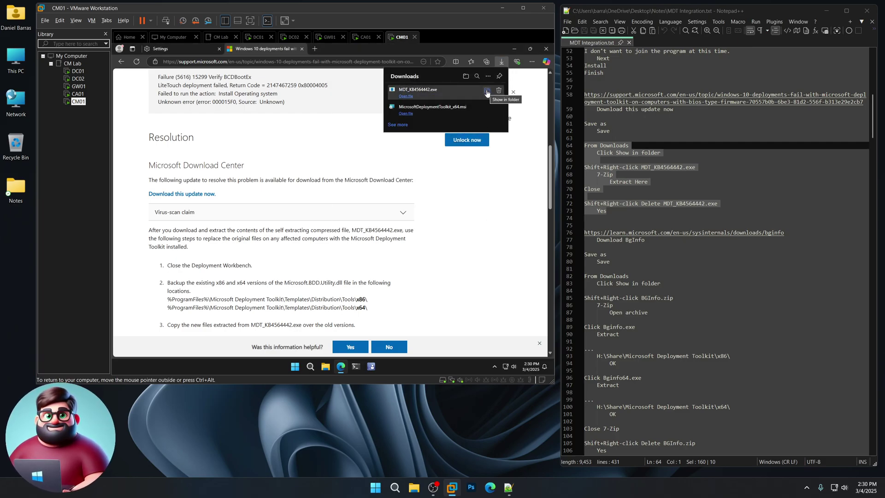
Step: Extract MDT_KB4564442.exe in place with 7-Zip, producing x64 and x86 folders
click(487, 92)
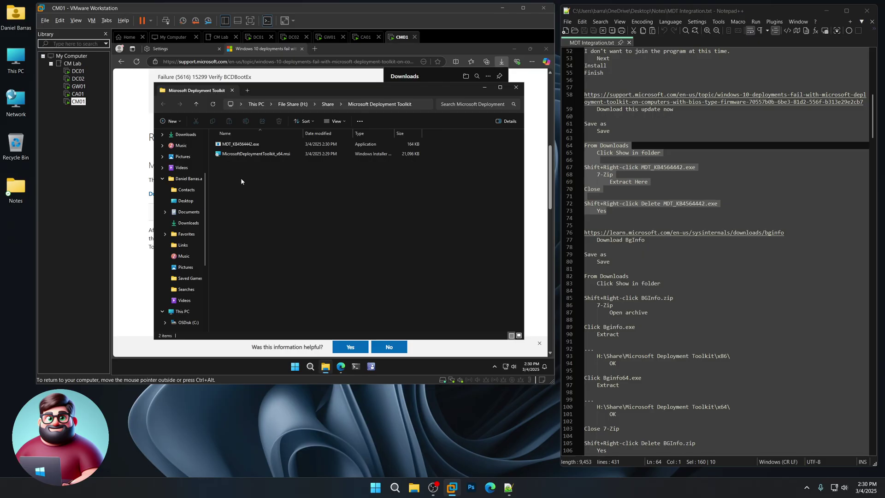
shift+right_click(237, 147)
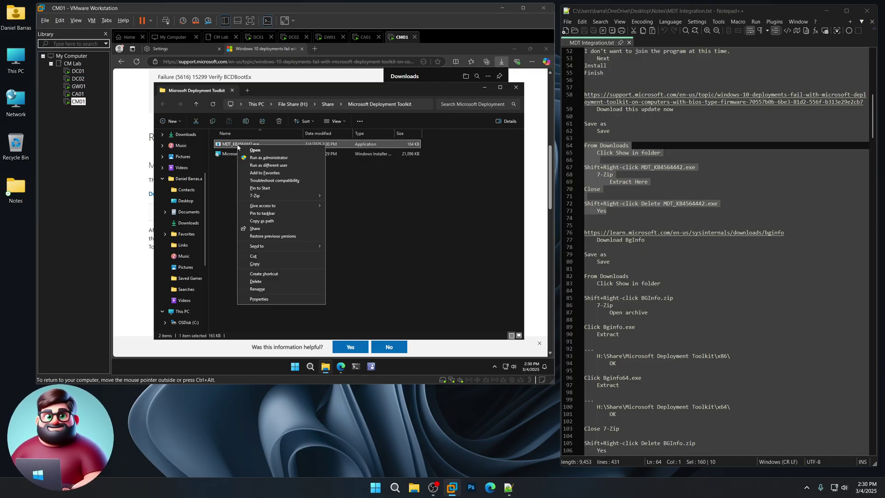
mouse_move(253, 196)
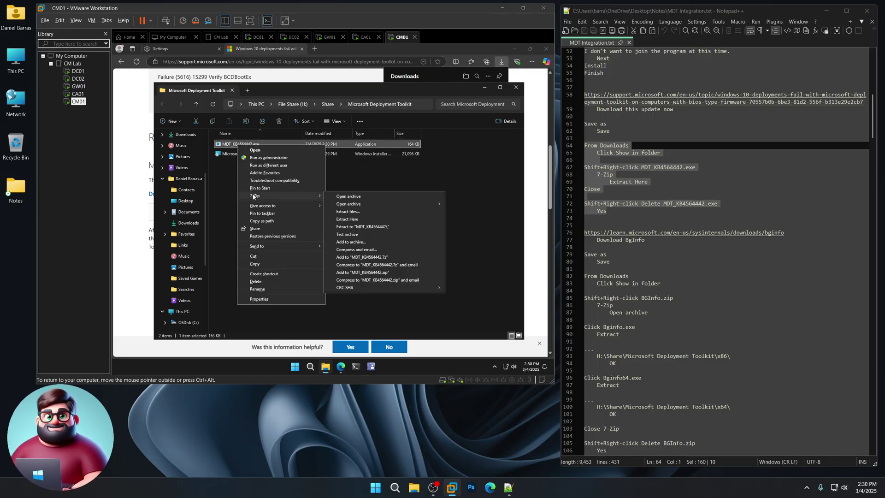
click(356, 219)
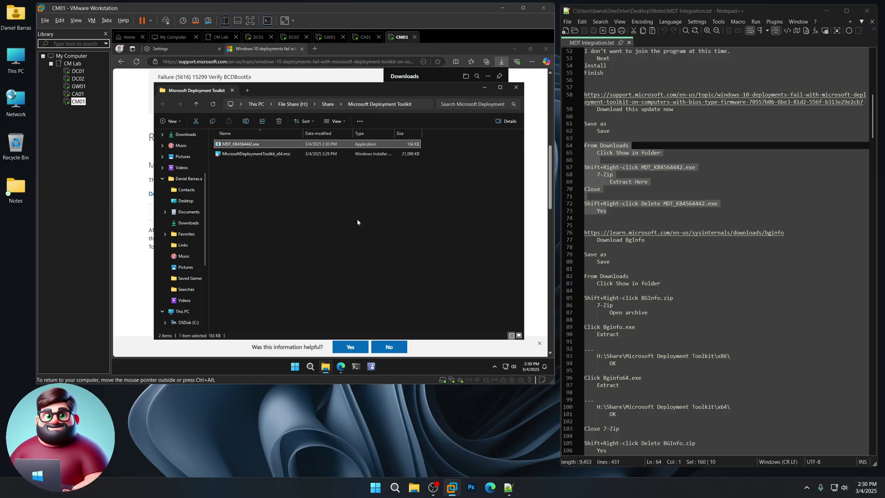
click(406, 254)
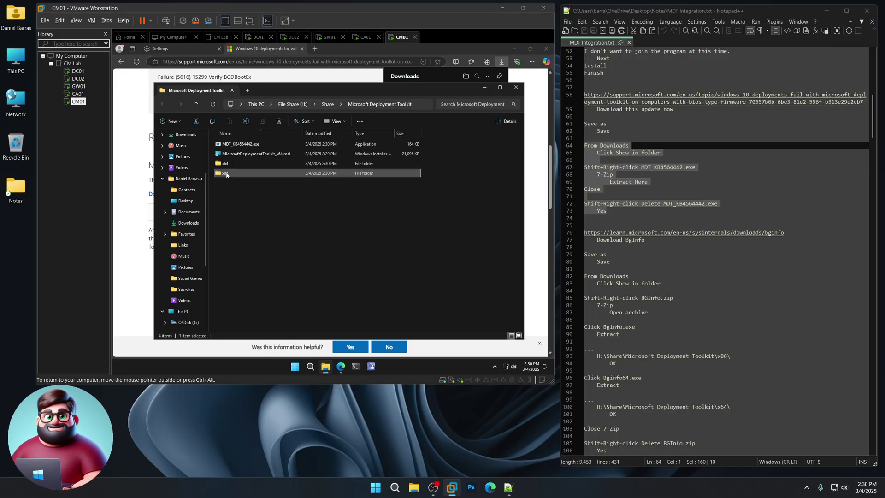
Step: Permanently delete MDT_KB4564442.exe
shift+right_click(243, 145)
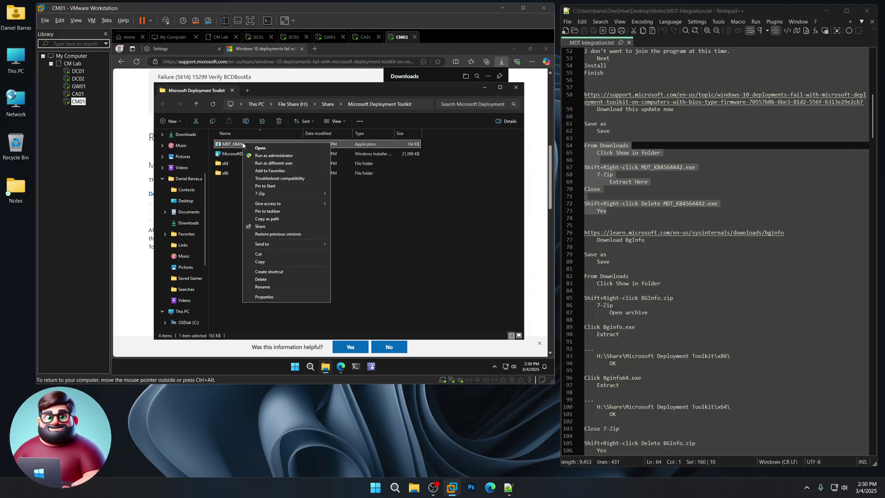
click(260, 280)
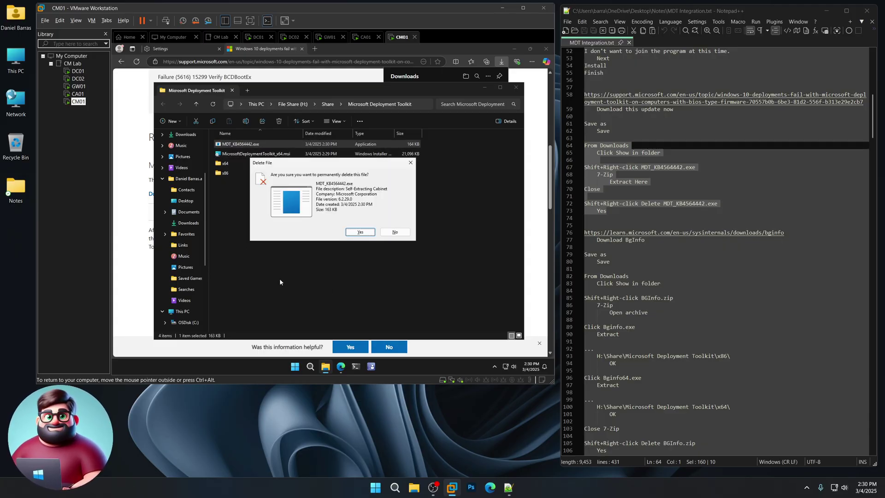
click(360, 232)
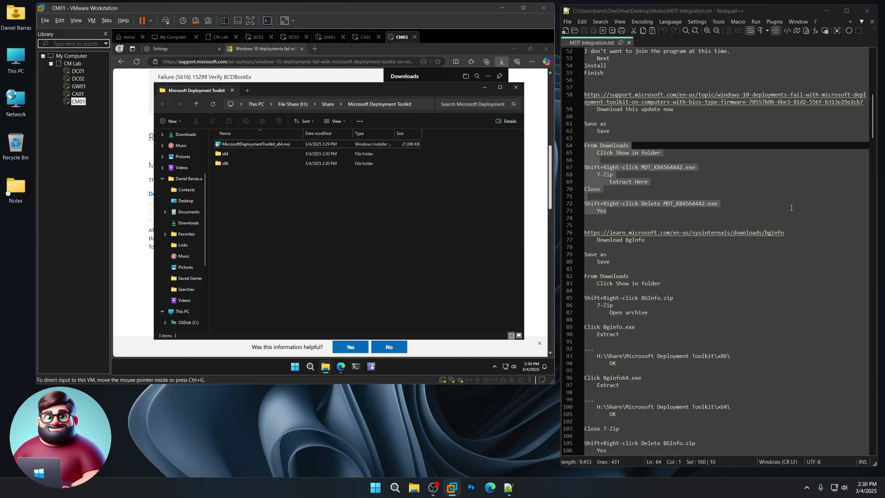
scroll(801, 221, down, 4)
Step: Copy the BgInfo download URL from the notes
drag(791, 147, 583, 146)
right_click(603, 146)
click(626, 160)
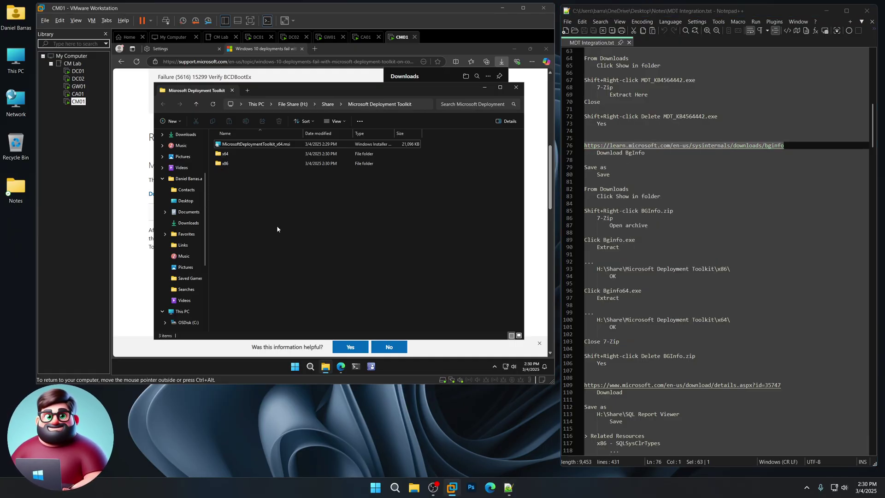
Step: Load the BgInfo v4.33 page and save BGInfo.zip into the Microsoft Deployment Toolkit folder
click(335, 62)
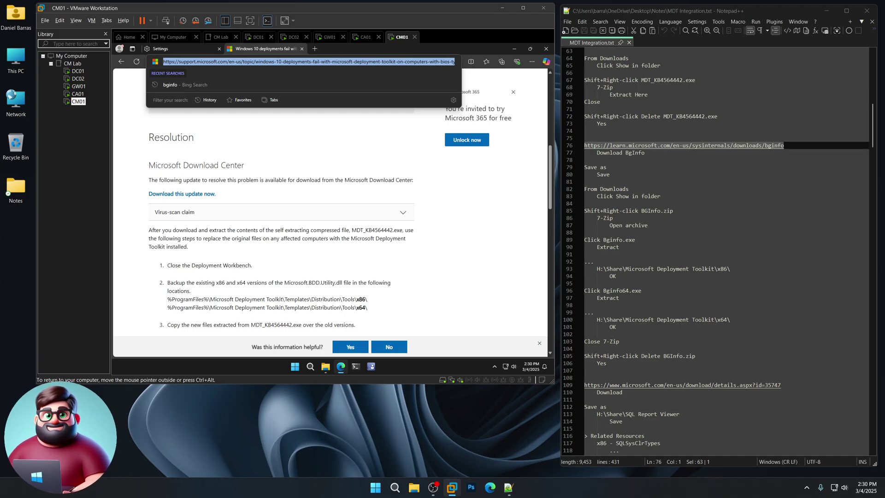
key(ctrl+v)
key(Return)
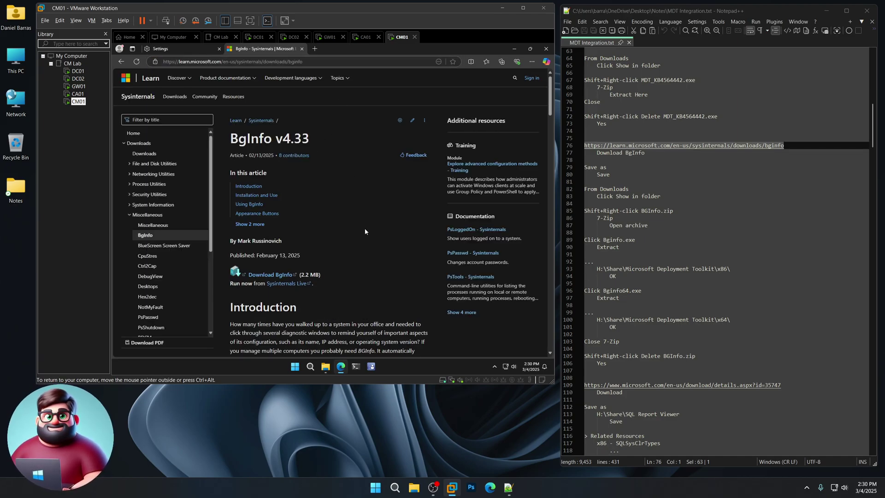
scroll(683, 211, down, 2)
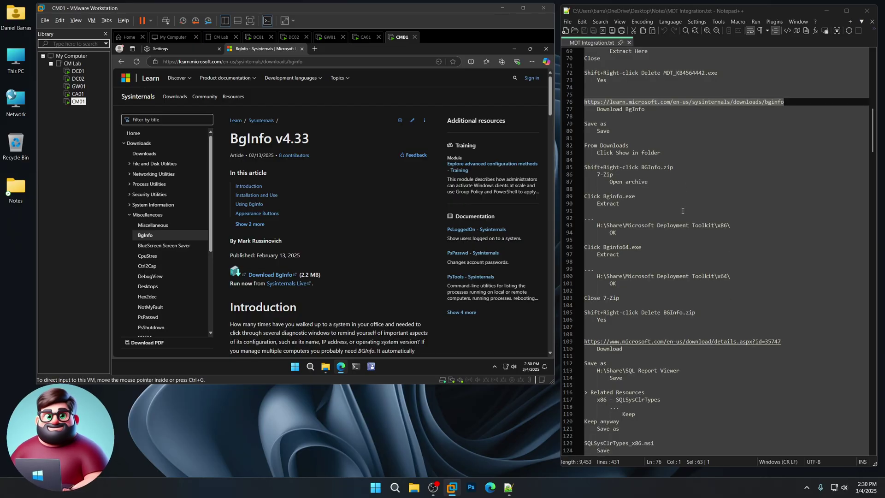
click(269, 275)
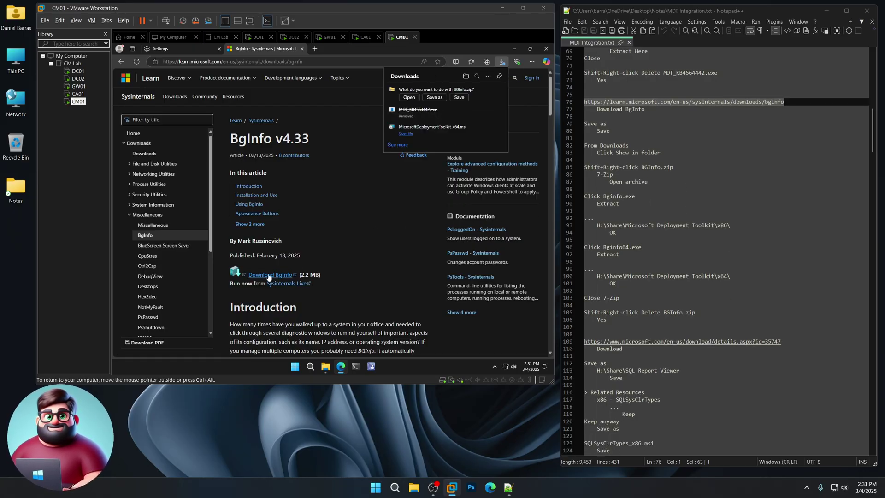
scroll(668, 173, down, 1)
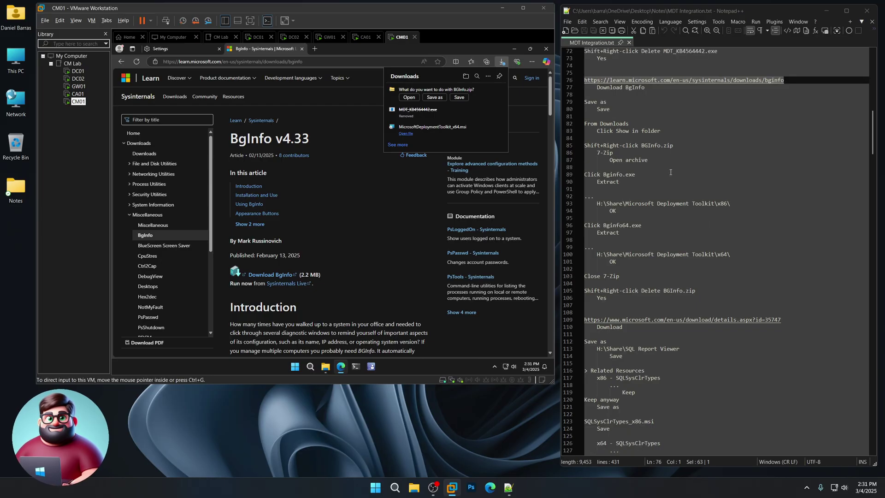
drag(643, 183, 594, 159)
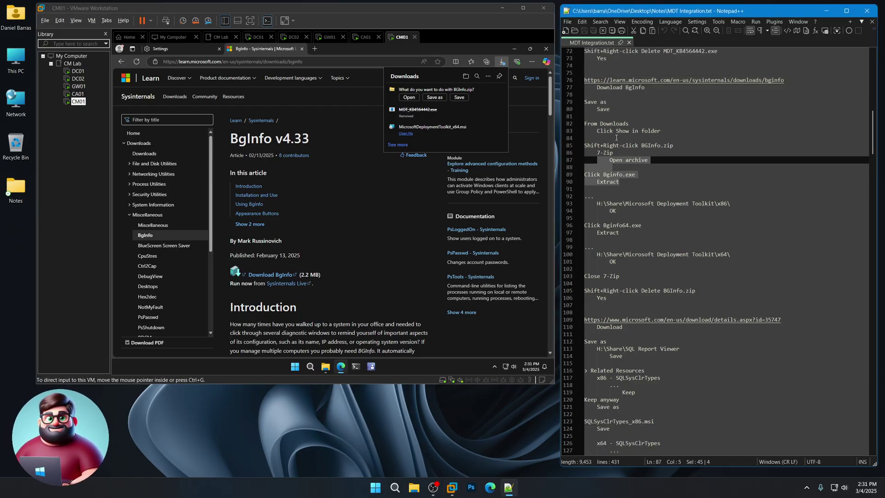
click(436, 97)
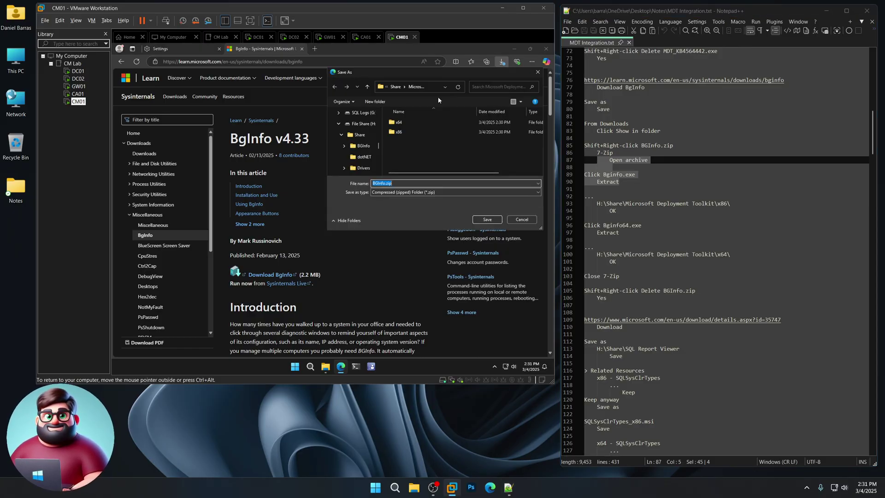
click(493, 220)
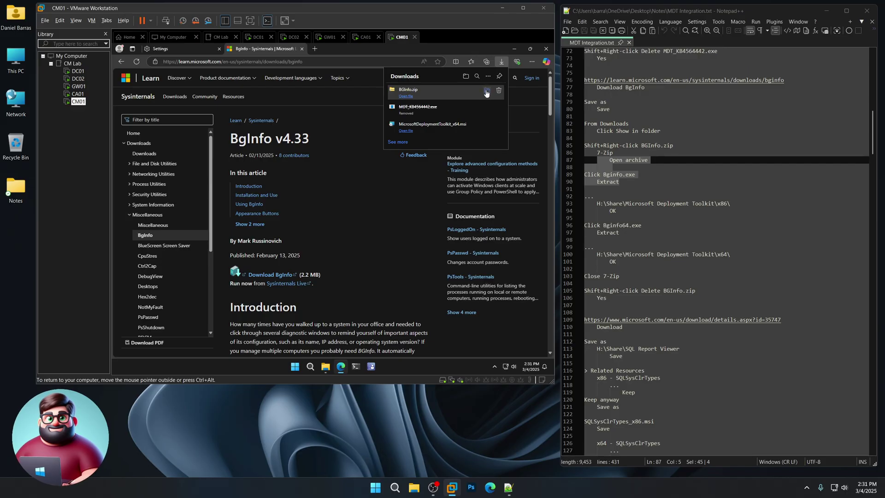
Step: Open BGInfo.zip as an archive in 7-Zip
click(486, 93)
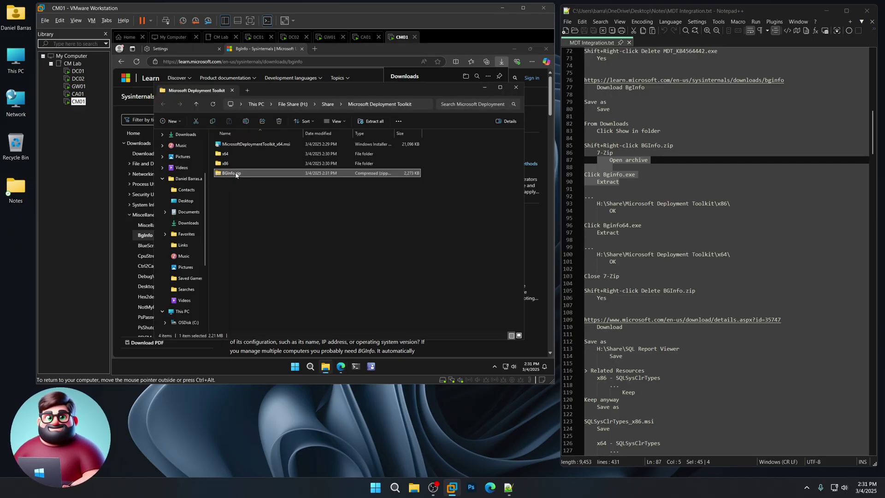
shift+right_click(235, 175)
mouse_move(257, 227)
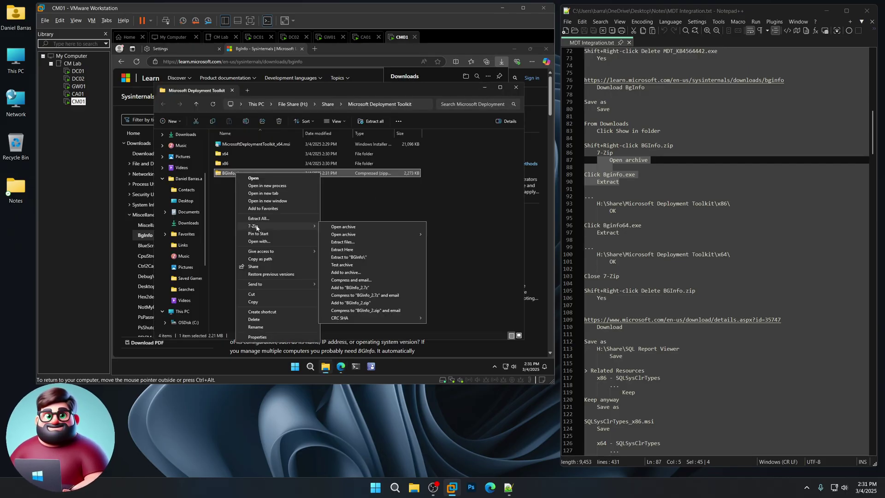
click(352, 229)
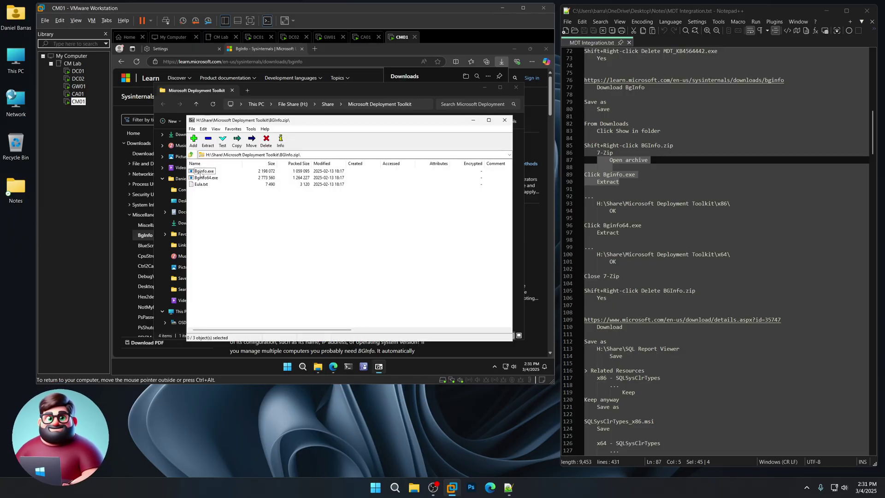
Step: Extract Bginfo.exe into the Microsoft Deployment Toolkit x86 folder
click(201, 173)
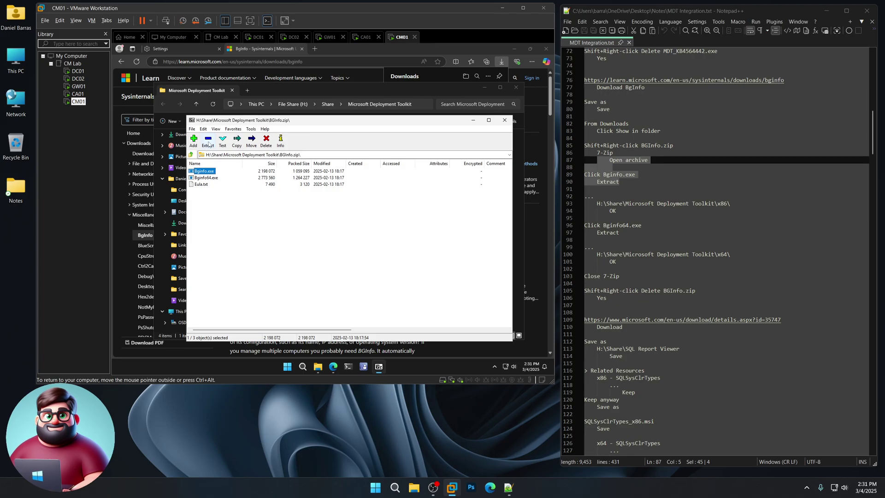
click(208, 142)
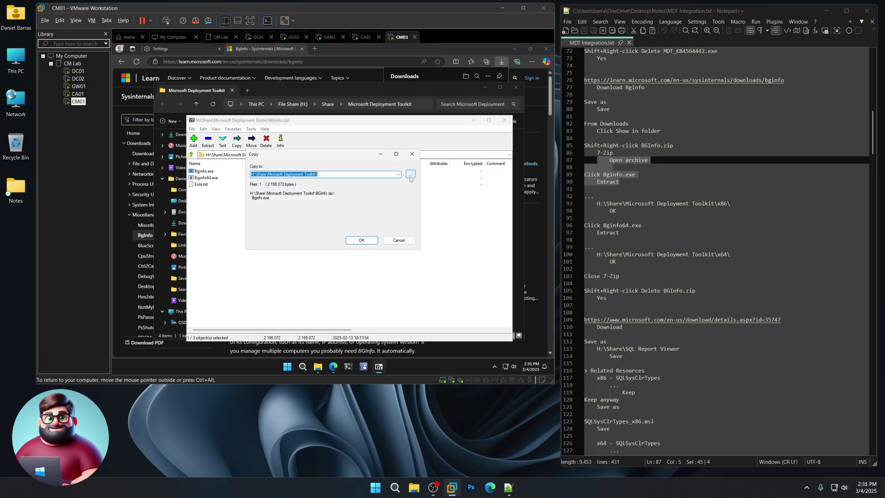
click(410, 175)
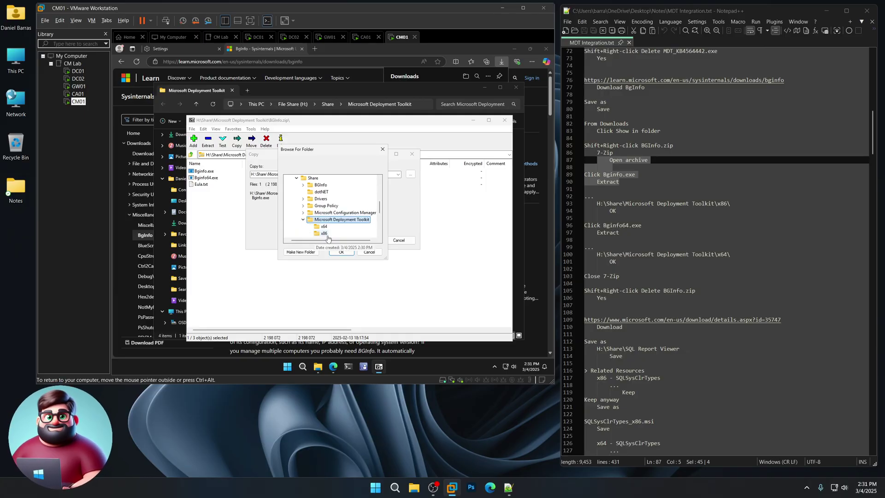
click(326, 234)
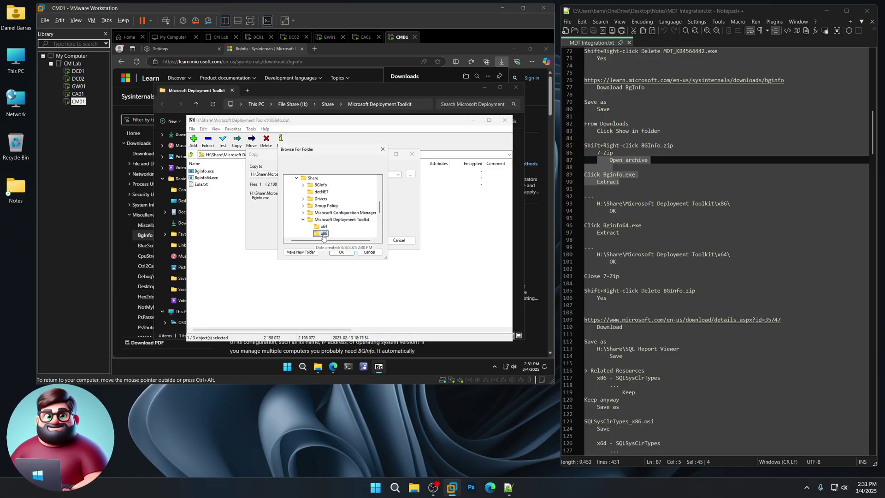
click(342, 252)
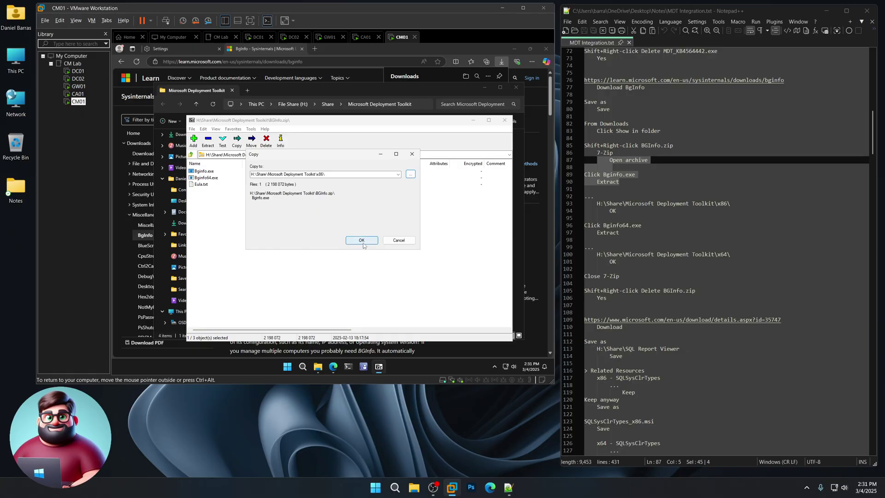
click(364, 240)
Step: Extract Bginfo64.exe into the x64 folder and close 7-Zip
click(207, 178)
click(206, 143)
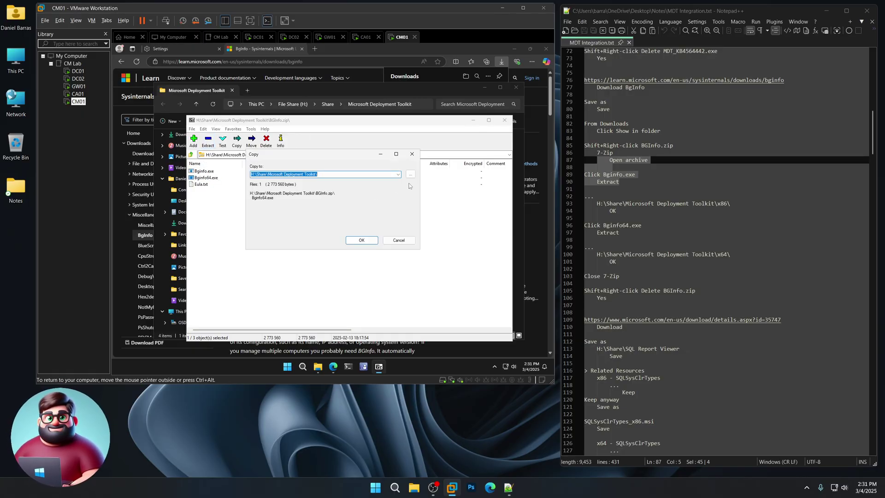
click(410, 174)
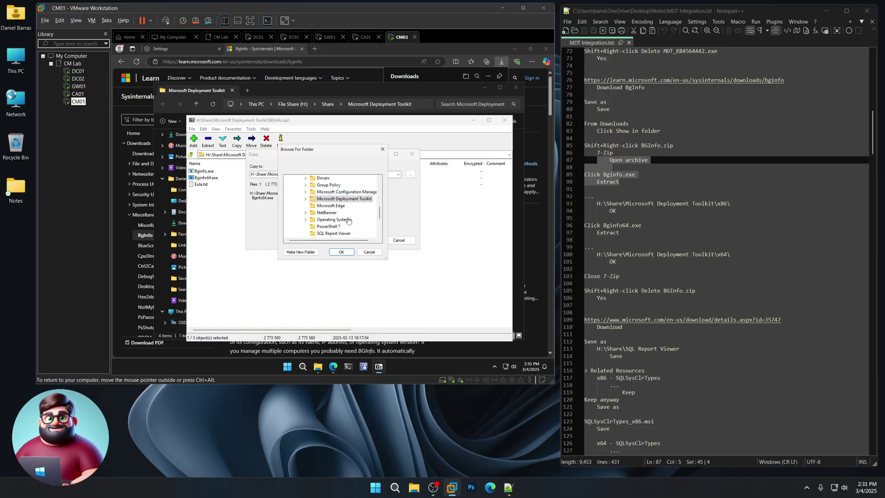
click(305, 199)
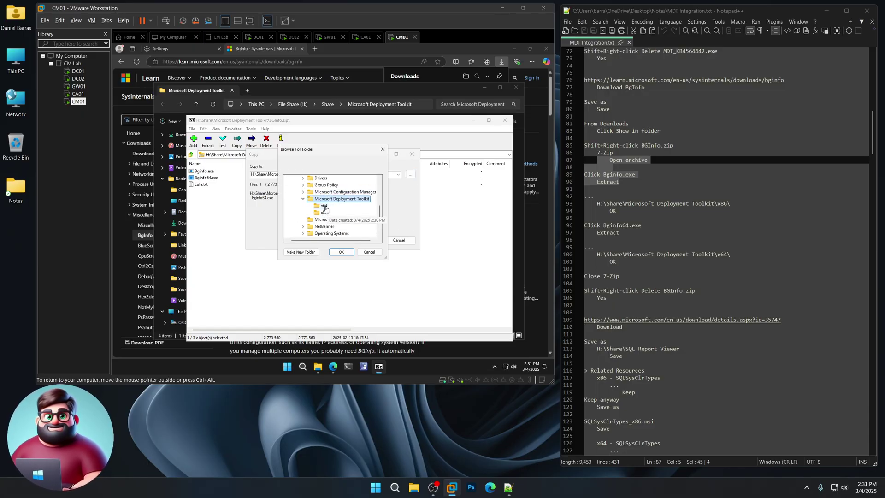
click(324, 206)
click(342, 252)
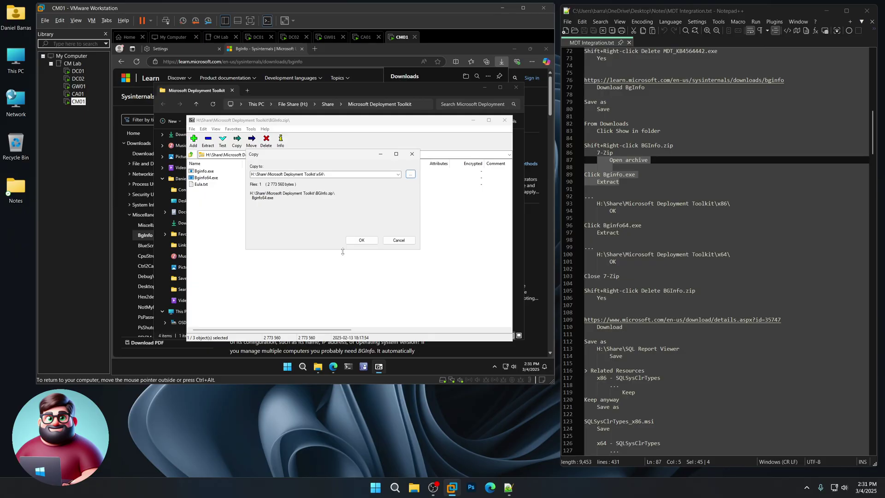
click(364, 240)
click(504, 119)
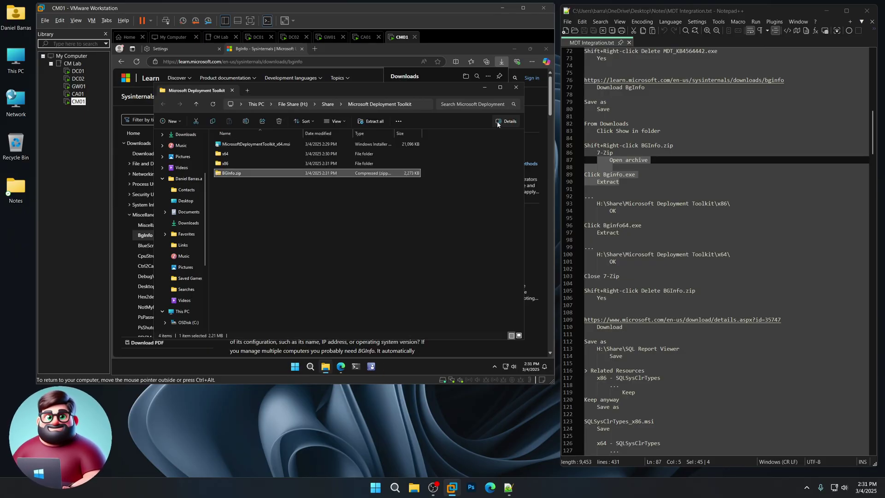
Step: Check that the x64 and x86 folders contain the extracted BgInfo files
double_click(253, 171)
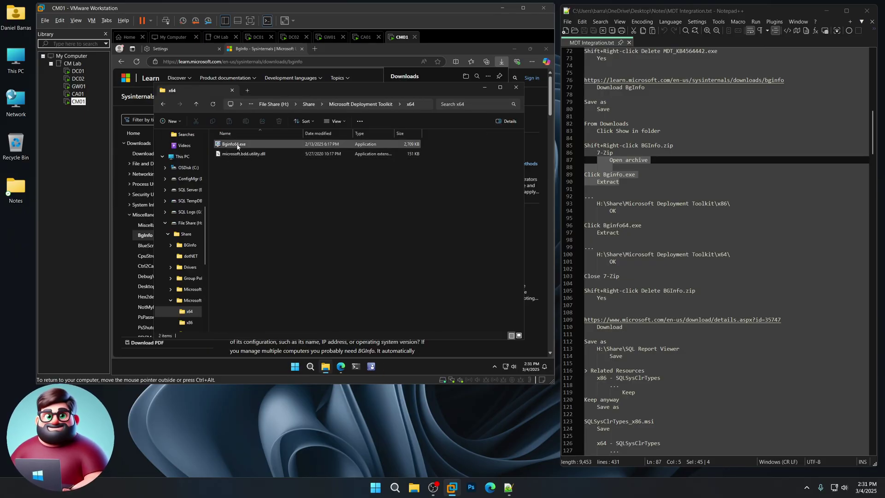
click(164, 104)
double_click(224, 156)
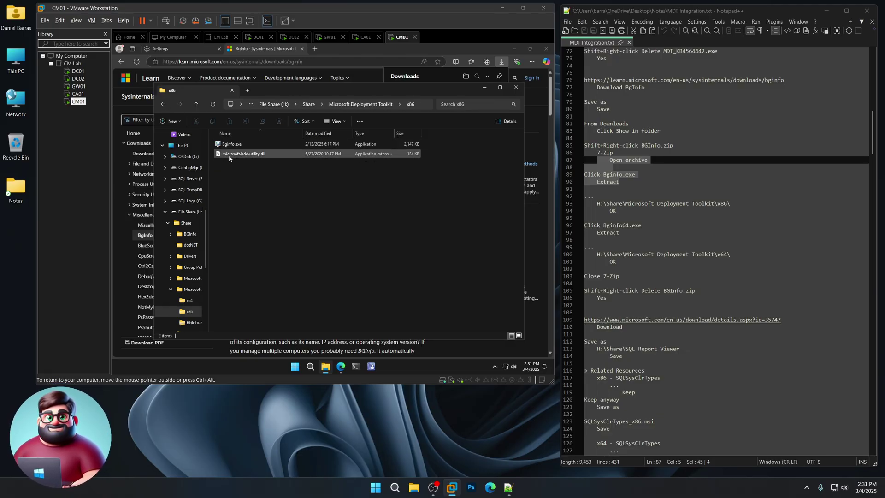
key(alt+Left)
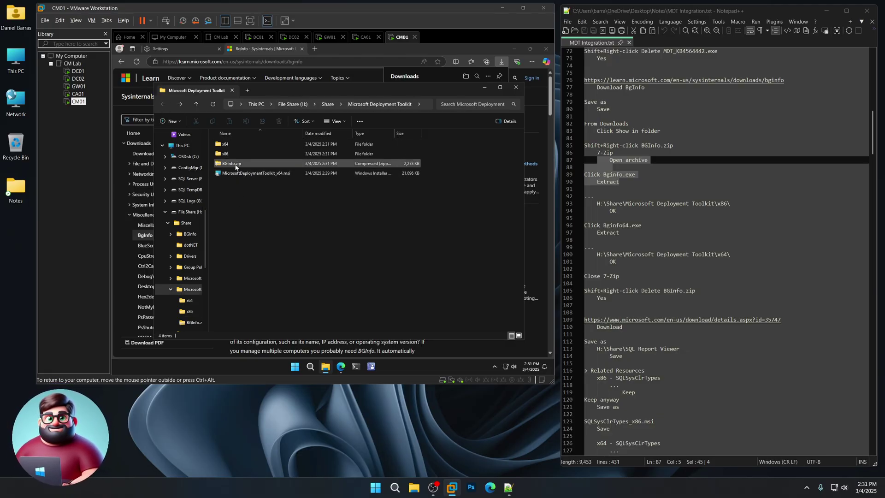
Step: Permanently delete BGInfo.zip from the Microsoft Deployment Toolkit folder
shift+right_click(236, 167)
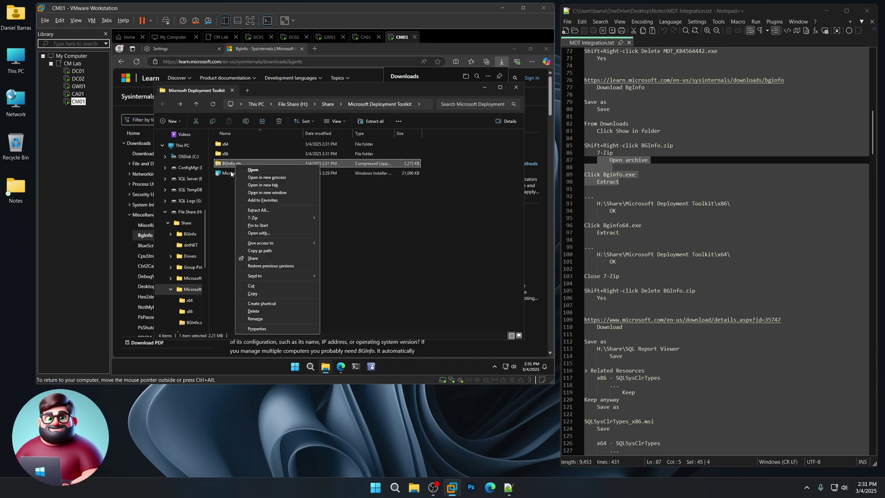
click(254, 312)
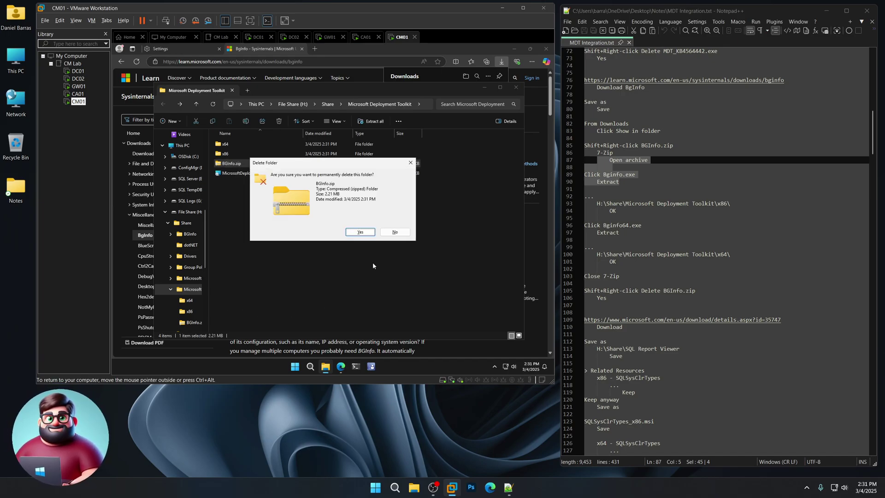
click(361, 232)
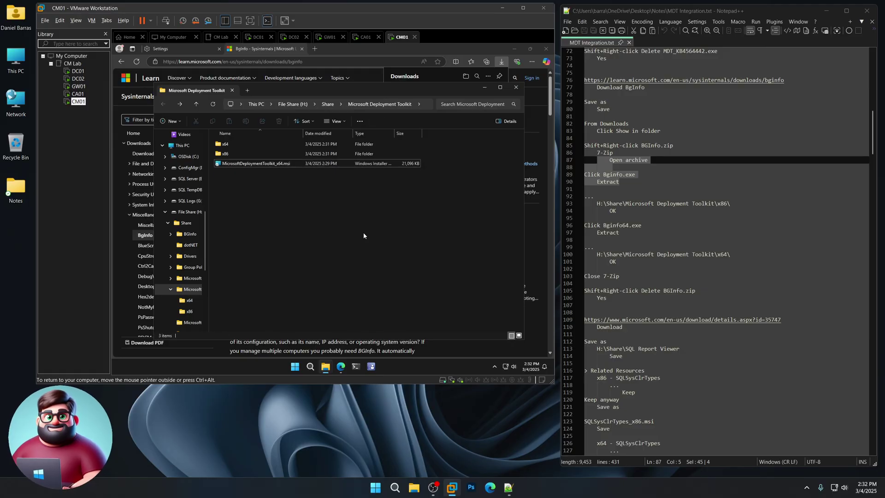
scroll(680, 242, down, 8)
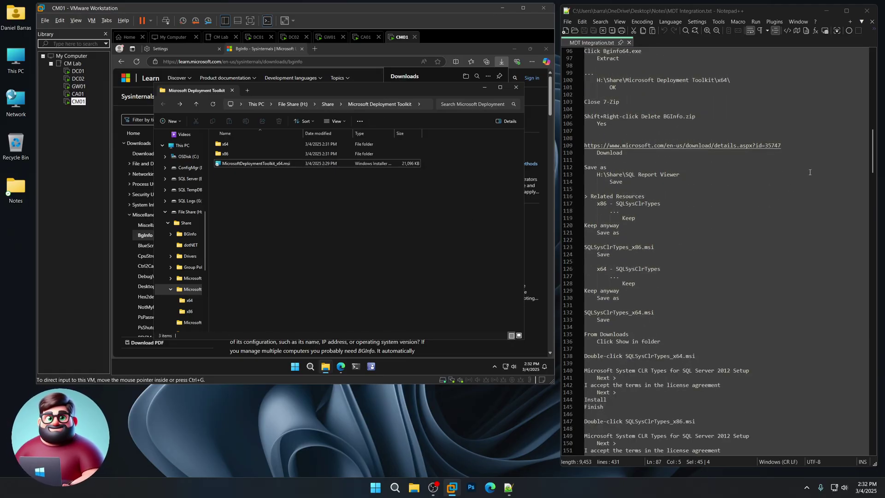
Step: Load the Microsoft Report Viewer 2012 download page from the URL in the notes
drag(782, 145, 576, 146)
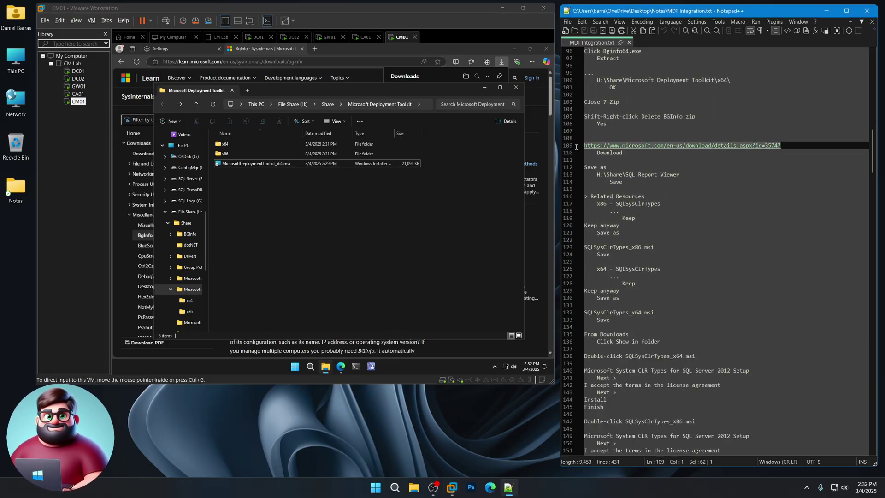
right_click(612, 146)
click(628, 160)
click(351, 69)
key(ctrl+l)
key(ctrl+v)
key(Return)
scroll(478, 200, down, 3)
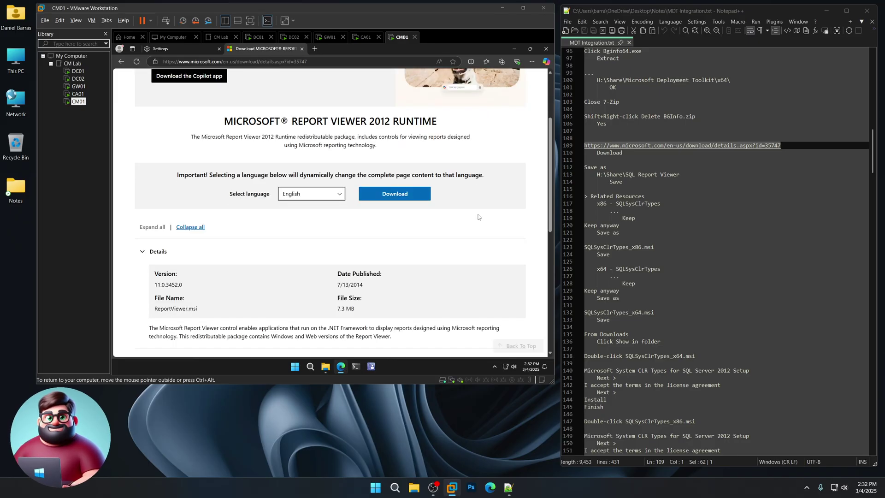
Step: Download ReportViewer.msi and save it to H:\Share\SQL Report Viewer
click(396, 195)
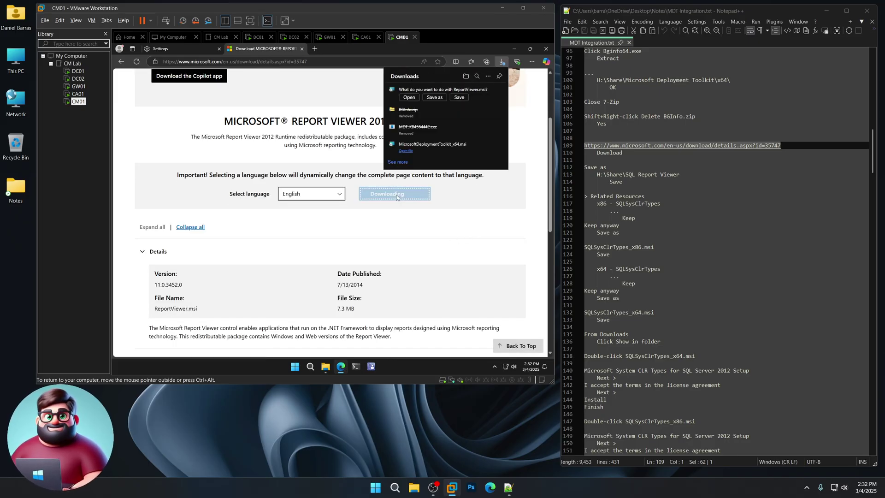
click(439, 97)
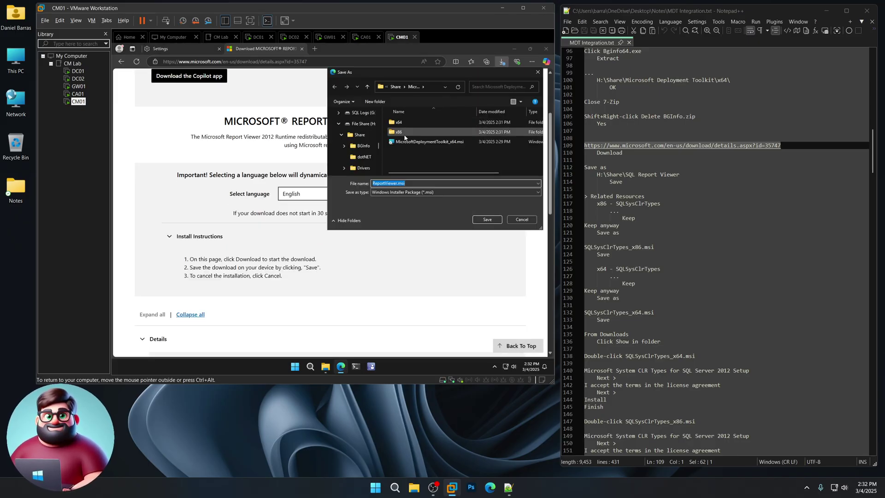
click(357, 135)
scroll(425, 140, down, 3)
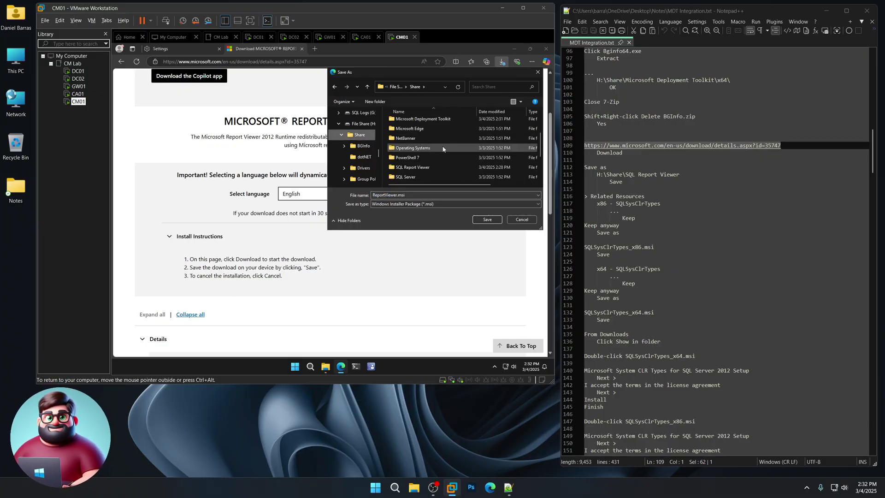
double_click(413, 171)
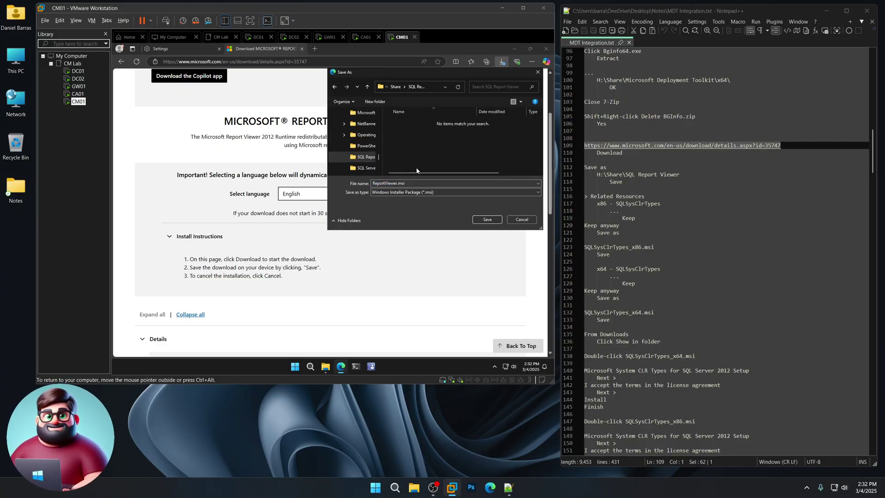
click(488, 220)
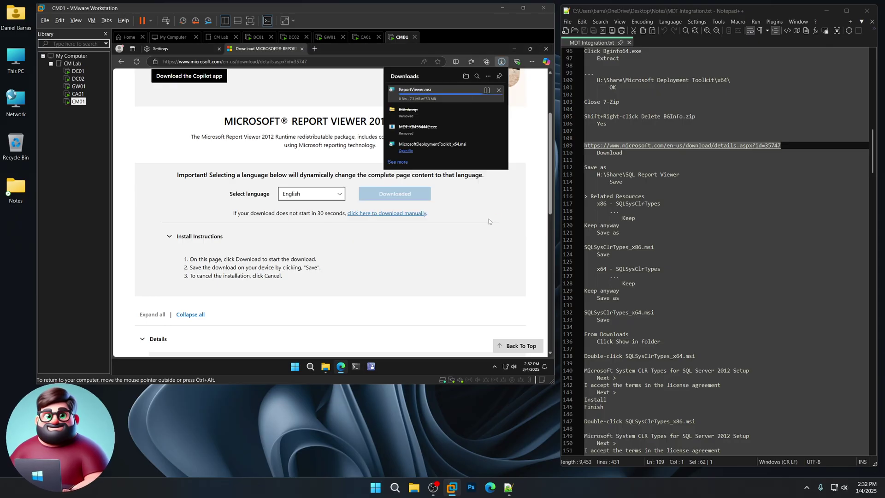
scroll(271, 262, down, 5)
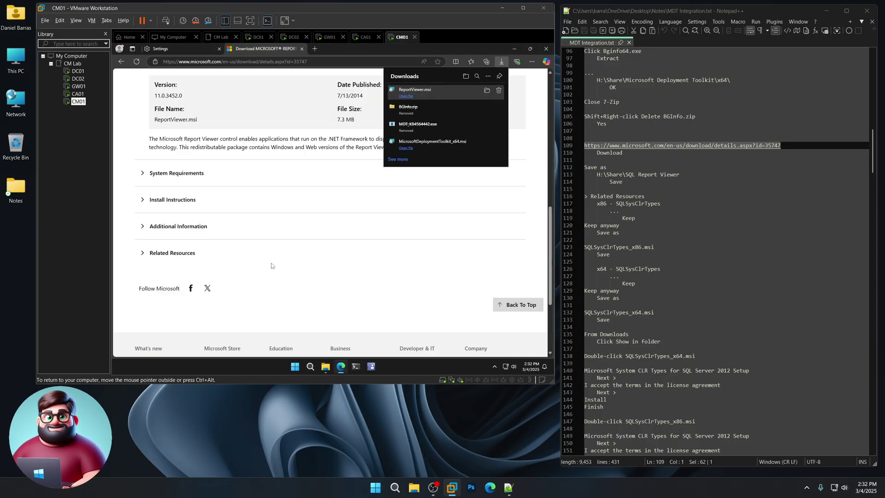
scroll(271, 264, down, 2)
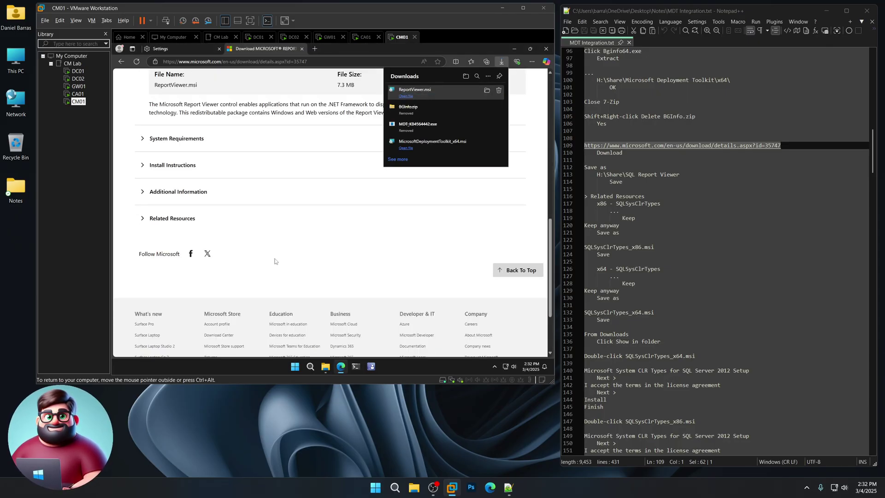
Step: Download the x86 SQLSysClrTypes package and save it as SQLSysClrTypes_x86.msi
click(144, 223)
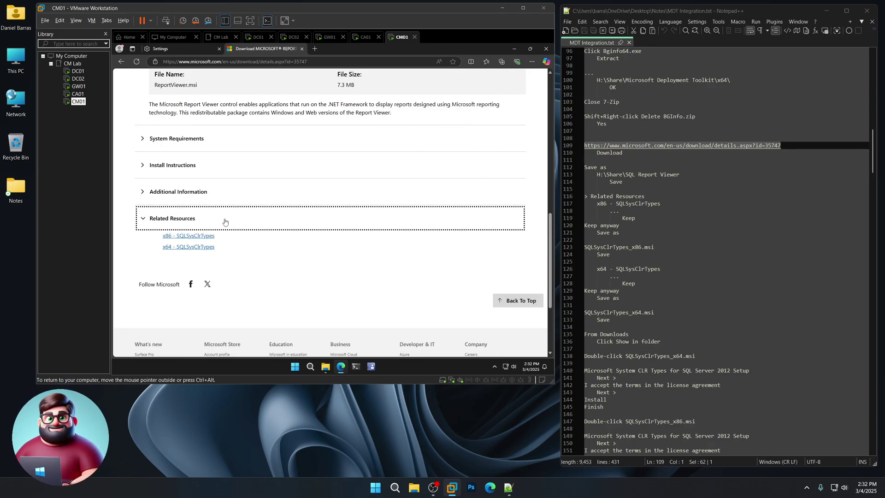
click(199, 237)
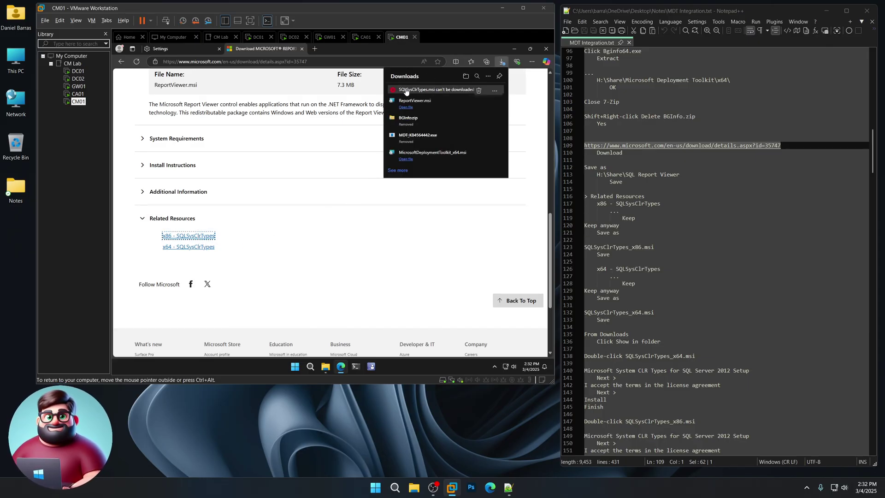
click(497, 93)
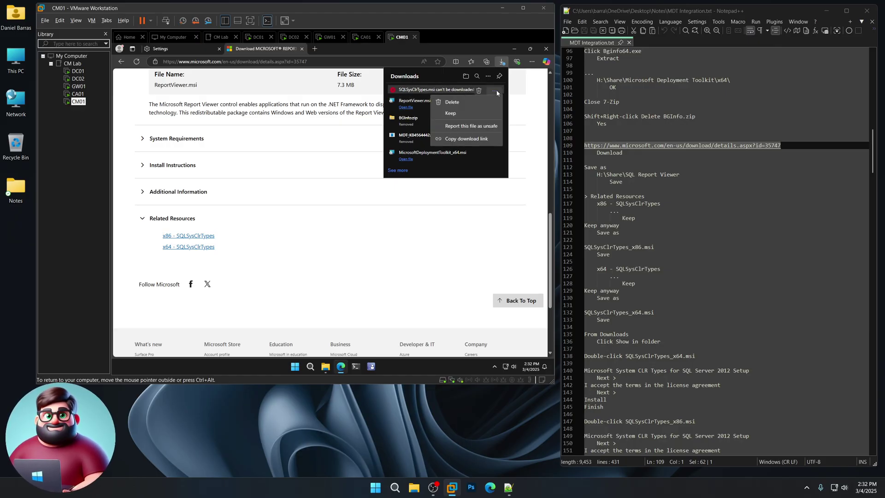
click(483, 113)
click(488, 184)
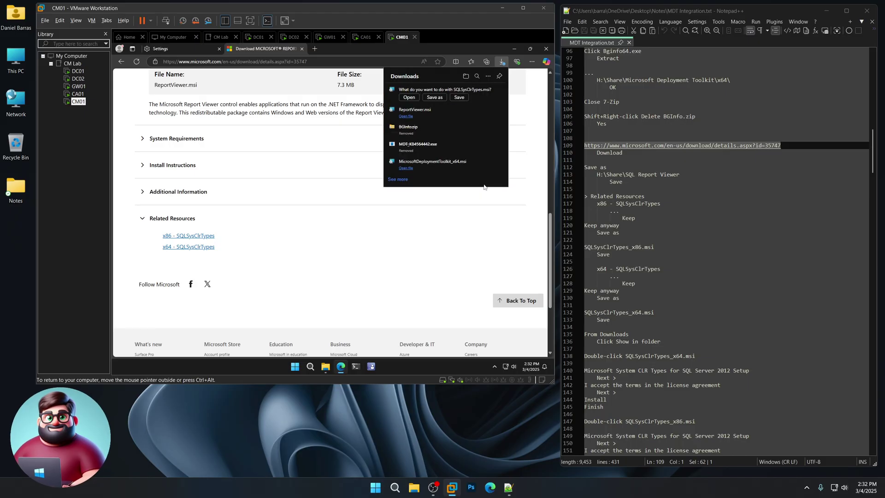
click(435, 97)
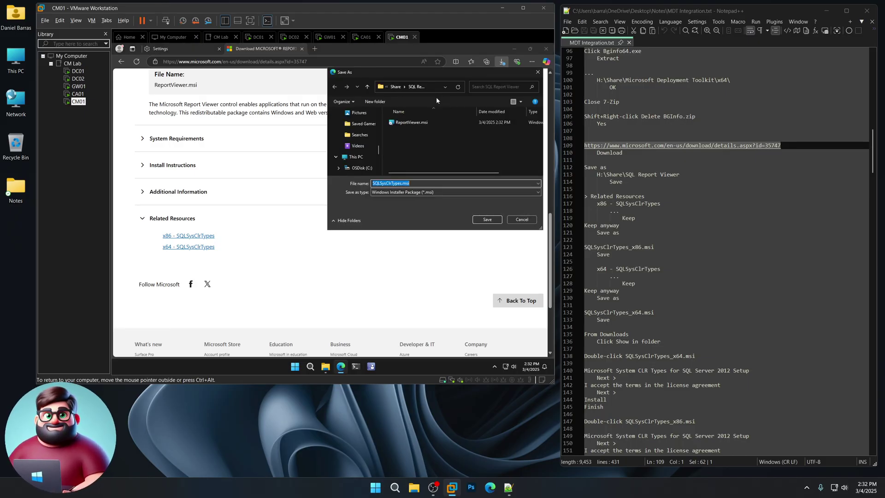
click(401, 183)
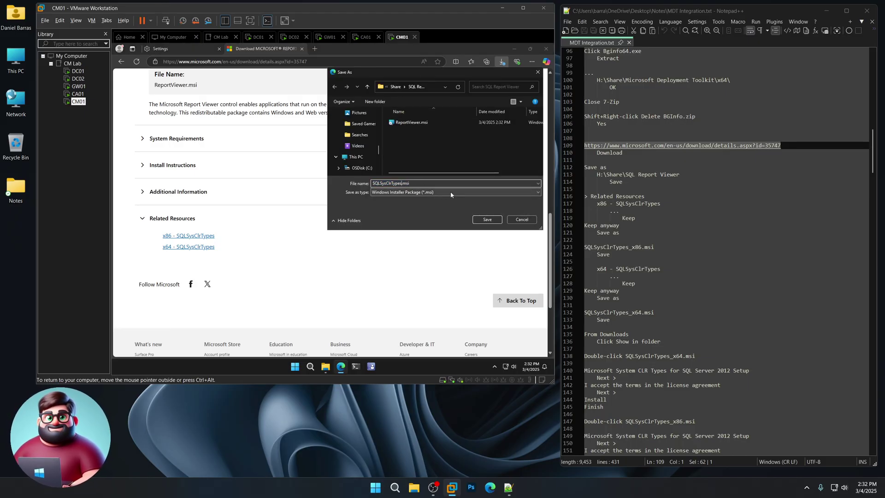
text(_x86)
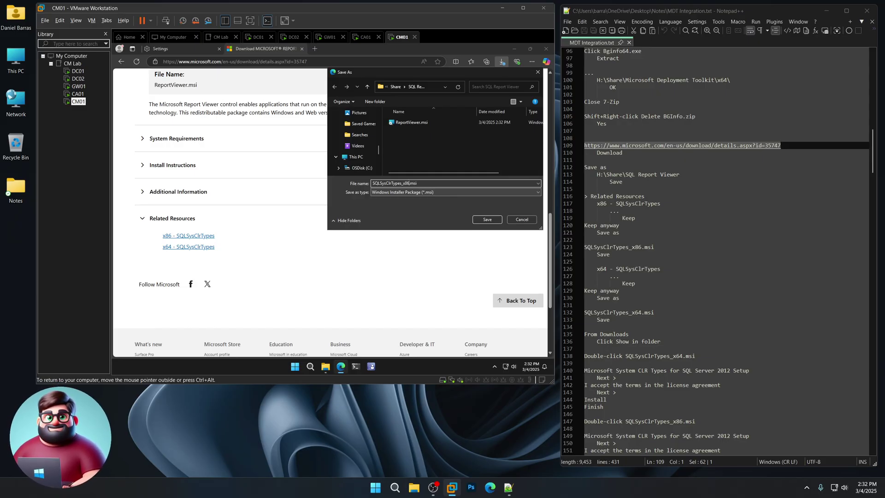
key(Return)
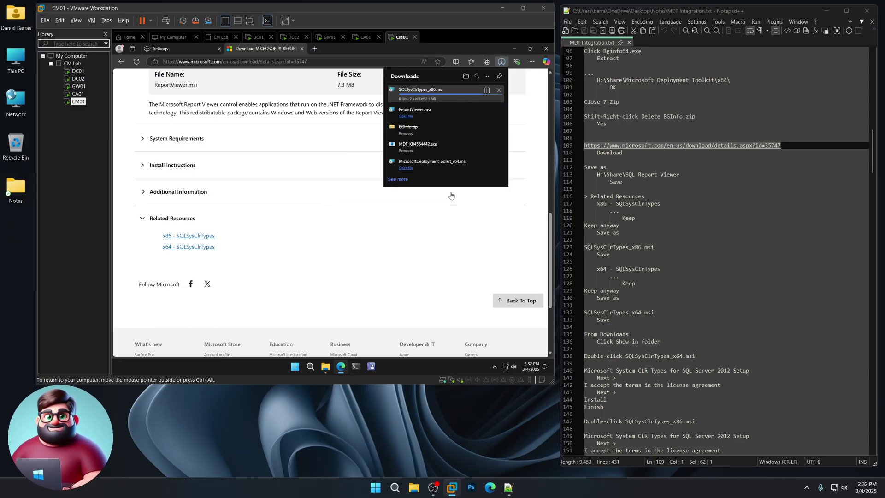
Step: Download the x64 SQLSysClrTypes package and save it as SQLSysClrTypes_x64.msi
click(191, 248)
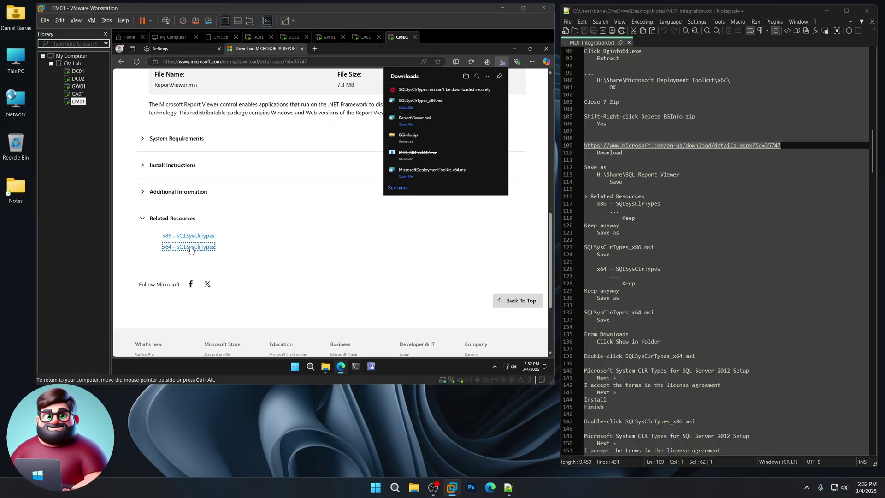
click(499, 92)
click(491, 114)
click(481, 194)
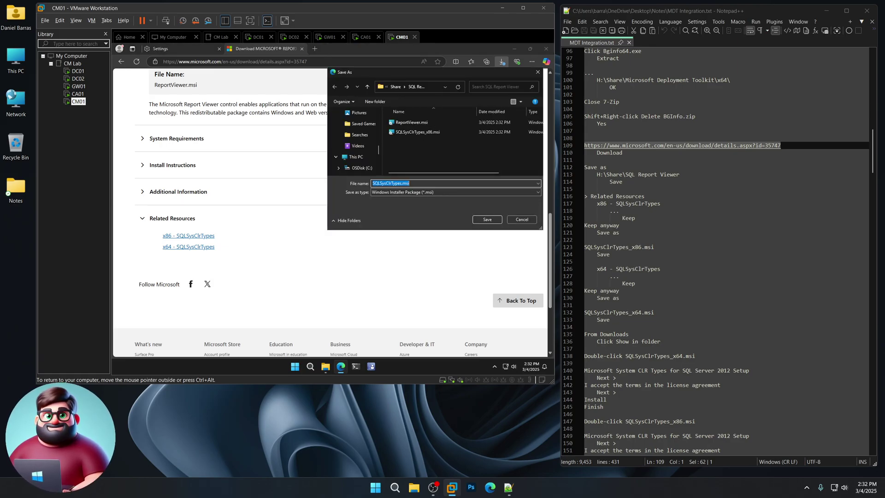
click(402, 184)
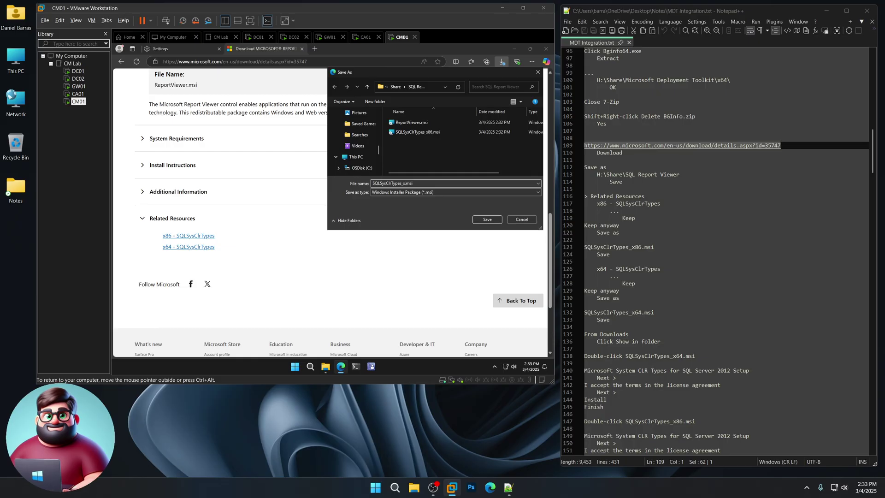
key(Return)
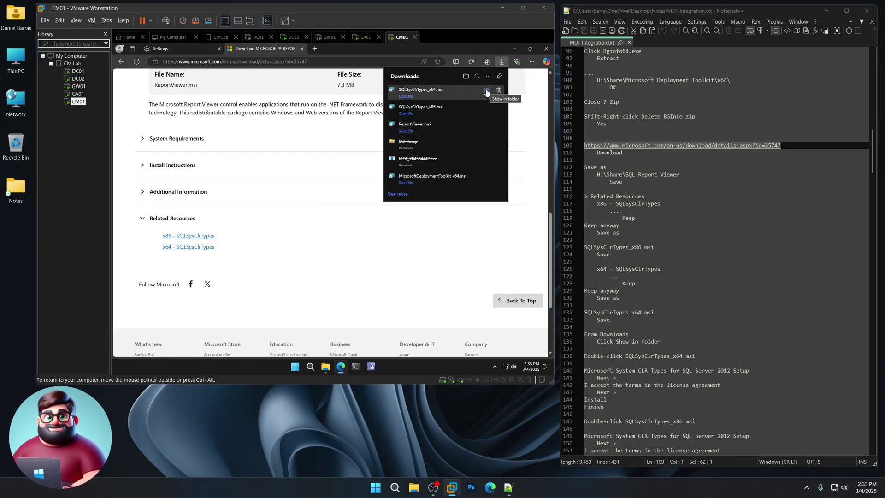
Step: Show the download folder and install CLR Types from SQLSysClrTypes_x64.msi, accepting the licence
click(487, 91)
scroll(672, 192, down, 9)
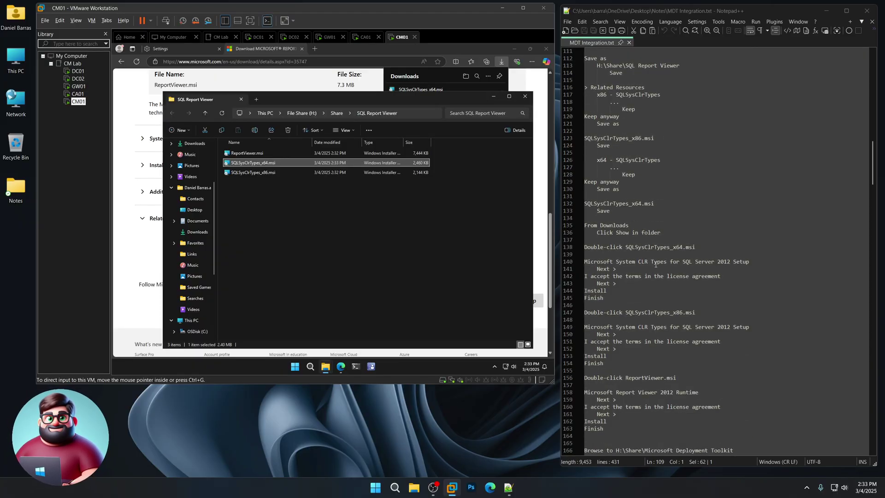
drag(664, 145, 572, 137)
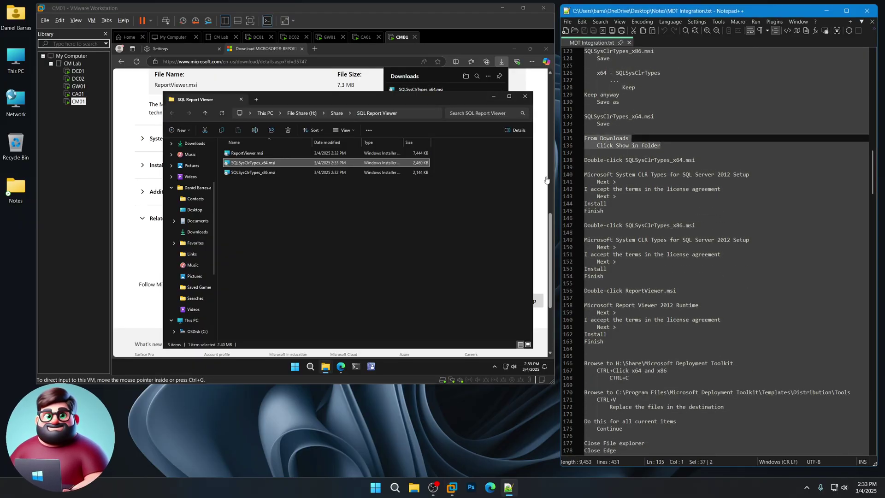
click(333, 295)
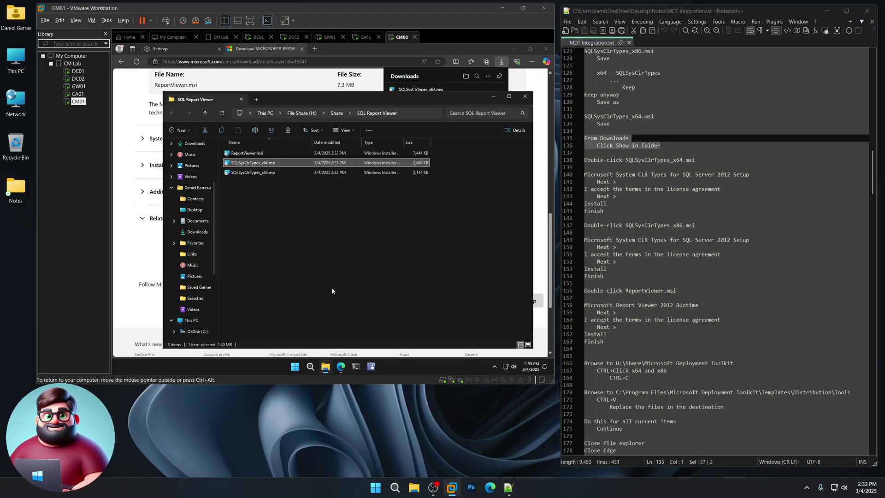
double_click(261, 163)
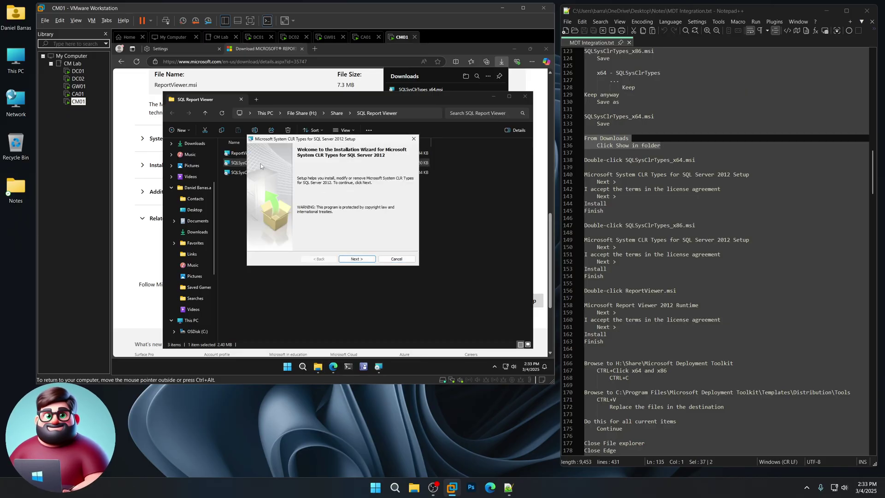
click(359, 259)
click(311, 234)
click(360, 259)
click(362, 260)
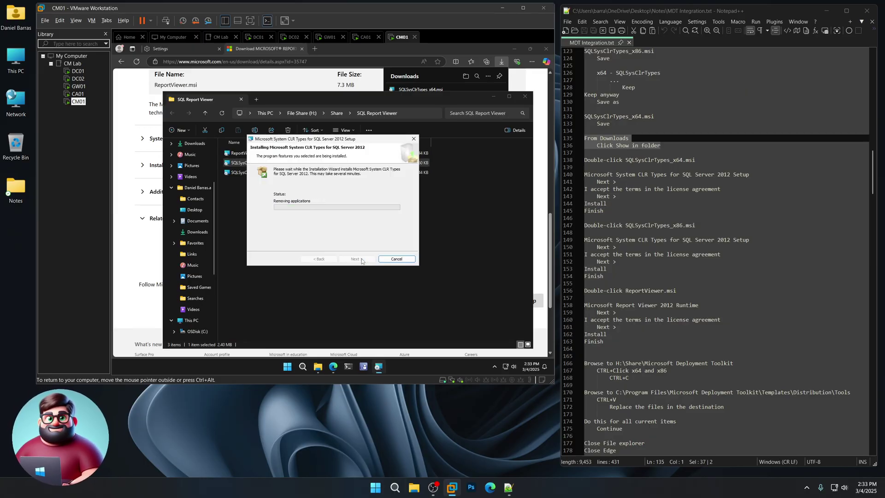
click(358, 259)
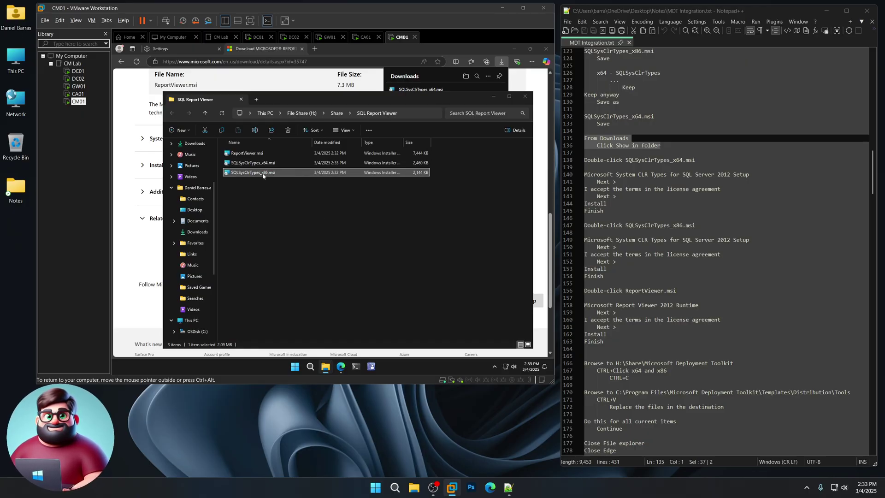
Step: Run SQLSysClrTypes_x86.msi, accept the licence and install the x86 CLR Types
double_click(263, 174)
click(364, 259)
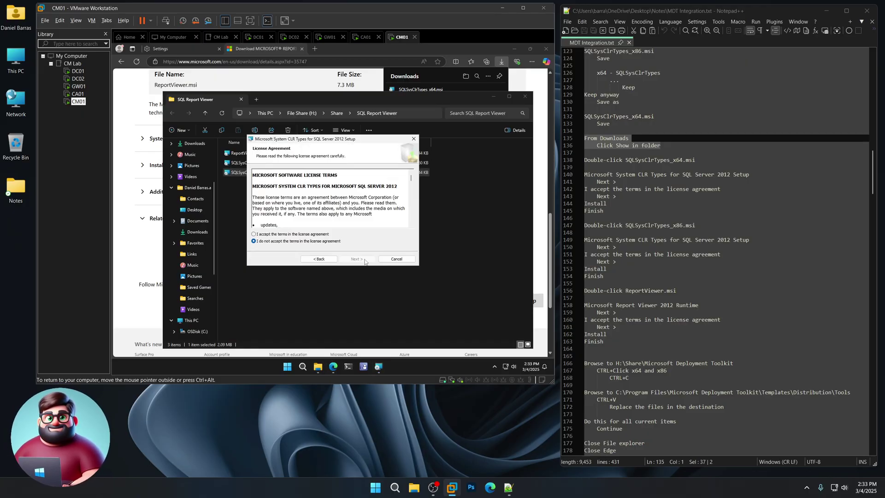
click(311, 234)
click(361, 259)
click(362, 259)
scroll(643, 301, down, 4)
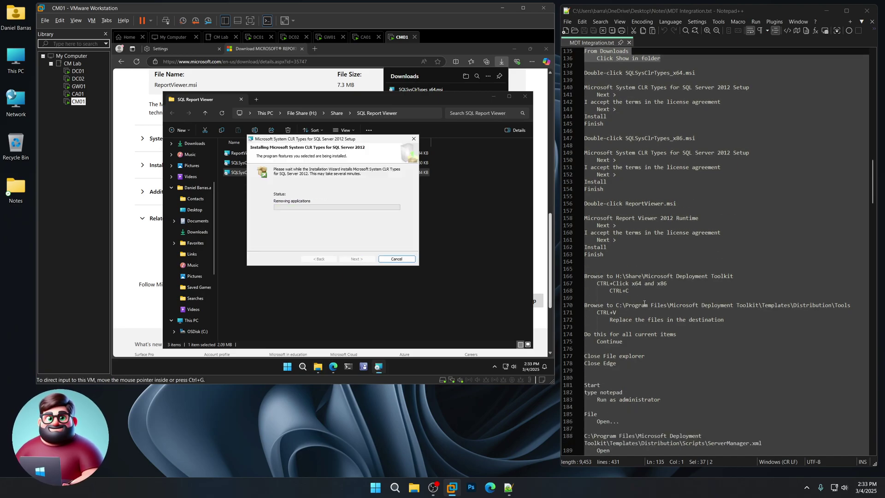
drag(611, 256, 574, 211)
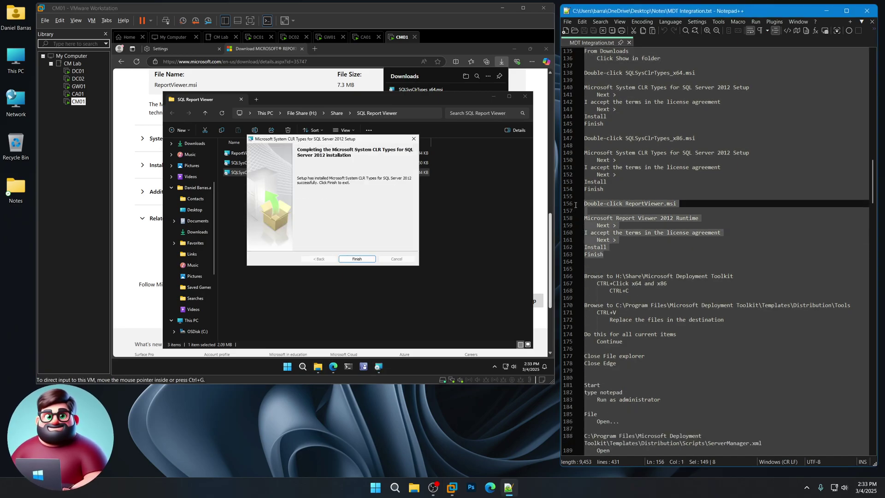
Step: Finish the x86 CLR Types setup, then install Report Viewer 2012 Runtime from ReportViewer.msi
click(357, 258)
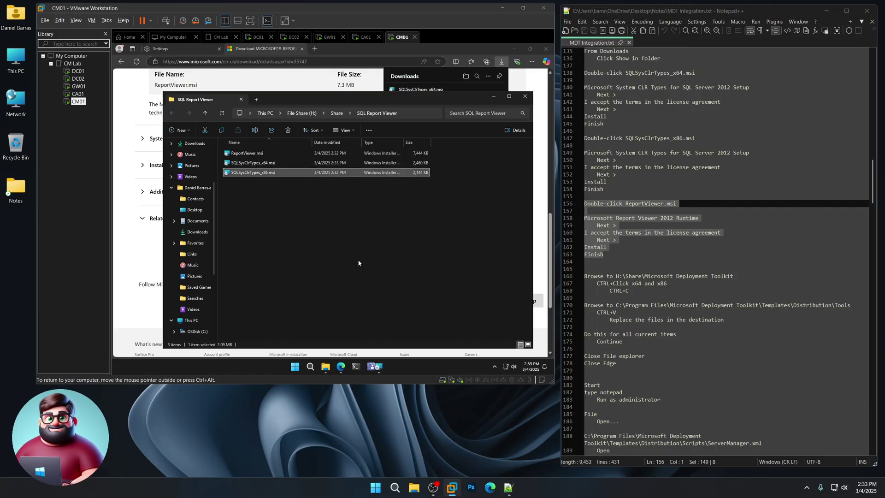
double_click(248, 154)
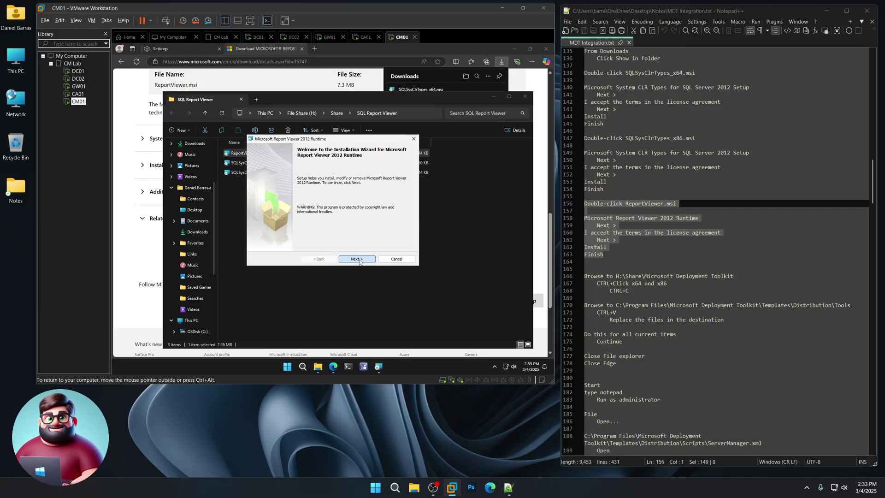
click(357, 258)
key(alt+a)
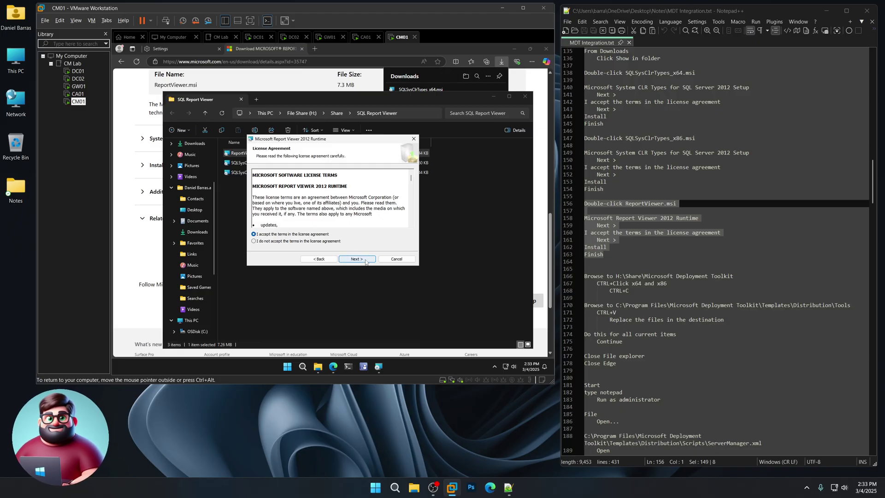
click(364, 259)
click(361, 260)
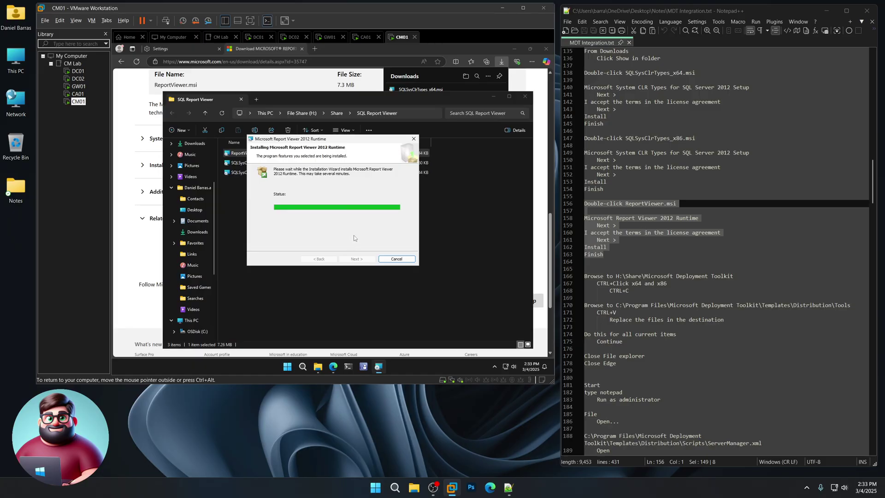
click(352, 260)
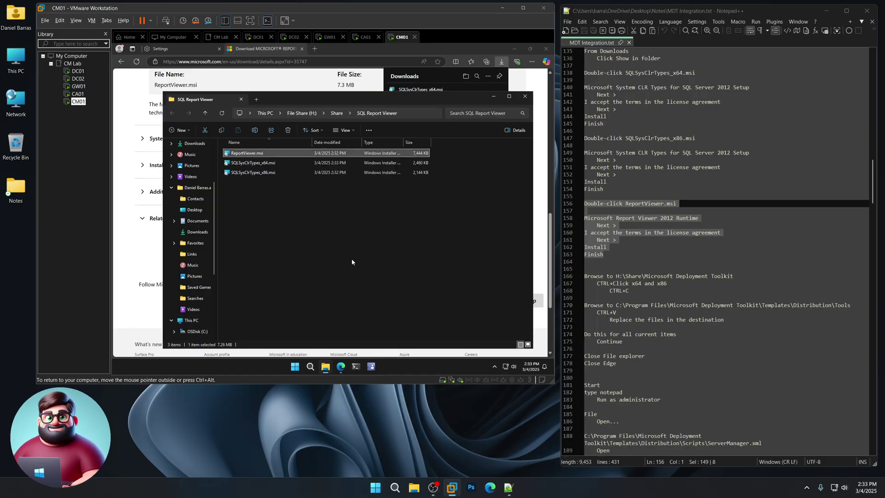
Step: Copy the x64 and x86 folders from H:\Share\Microsoft Deployment Toolkit
click(525, 96)
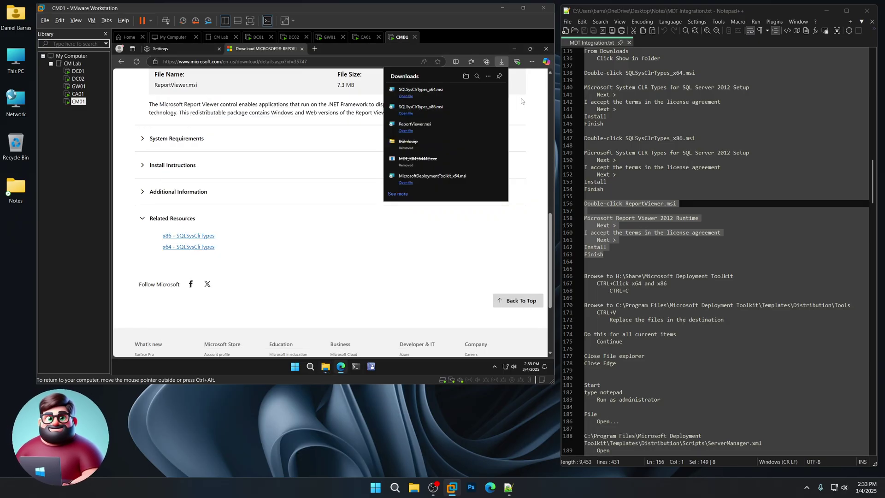
scroll(699, 248, down, 4)
drag(740, 188, 580, 190)
click(330, 286)
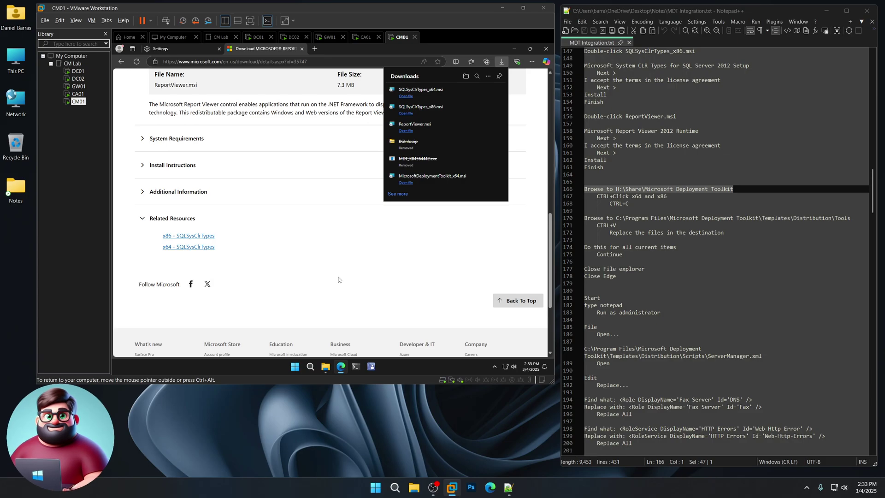
click(330, 368)
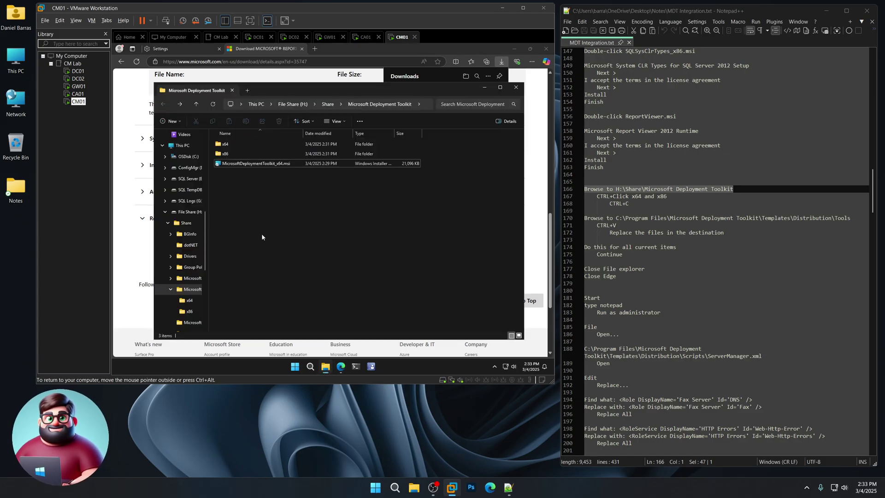
click(235, 145)
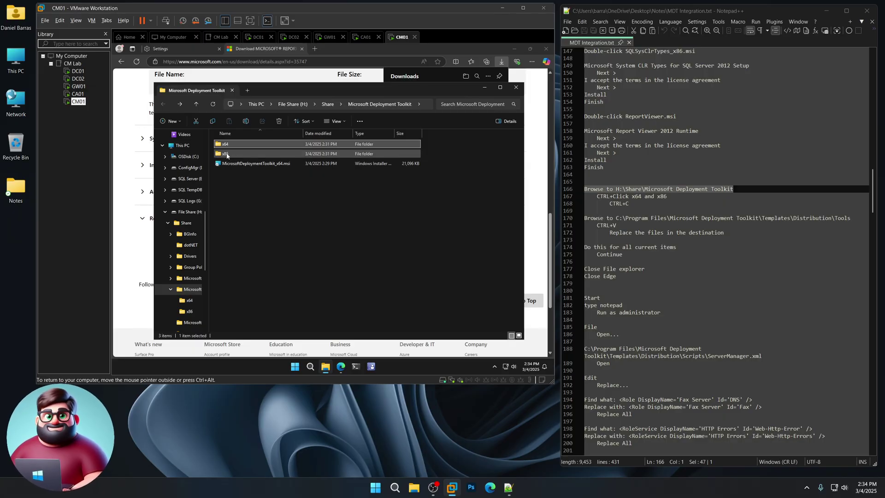
ctrl+click(227, 155)
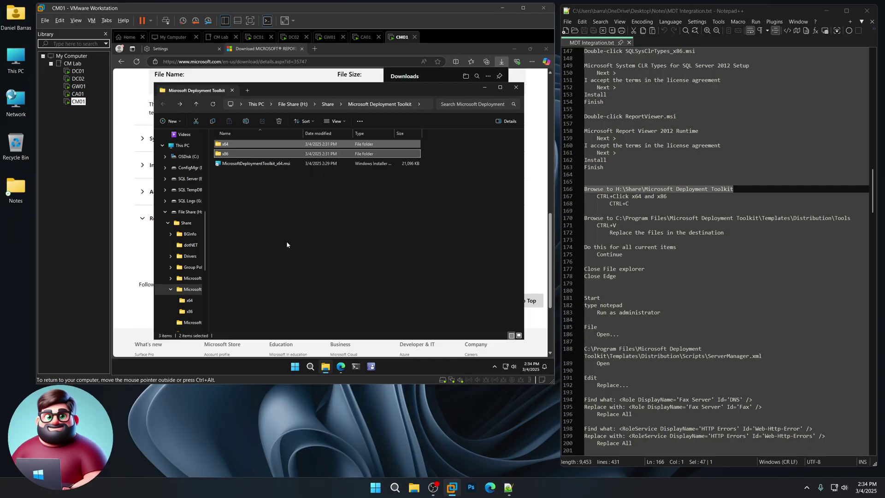
key(ctrl+c)
Step: Paste them into MDT's Templates\Distribution\Tools, replacing all existing files with administrator permission
click(188, 157)
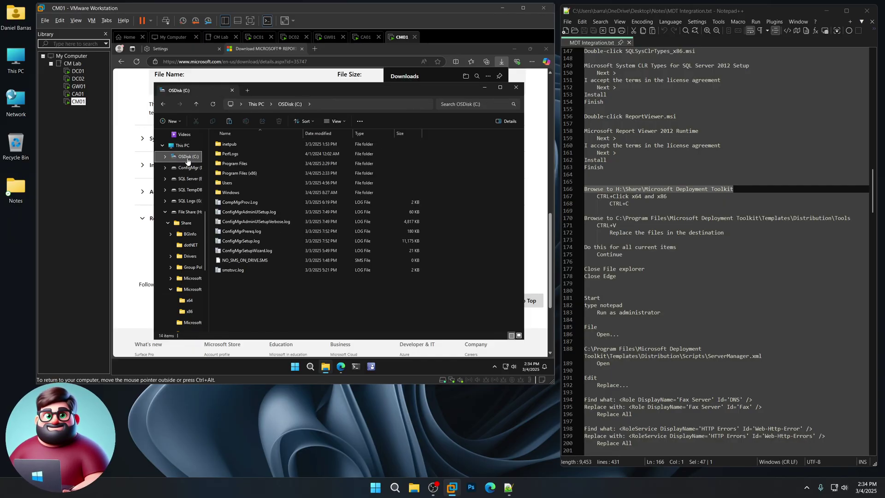
double_click(250, 165)
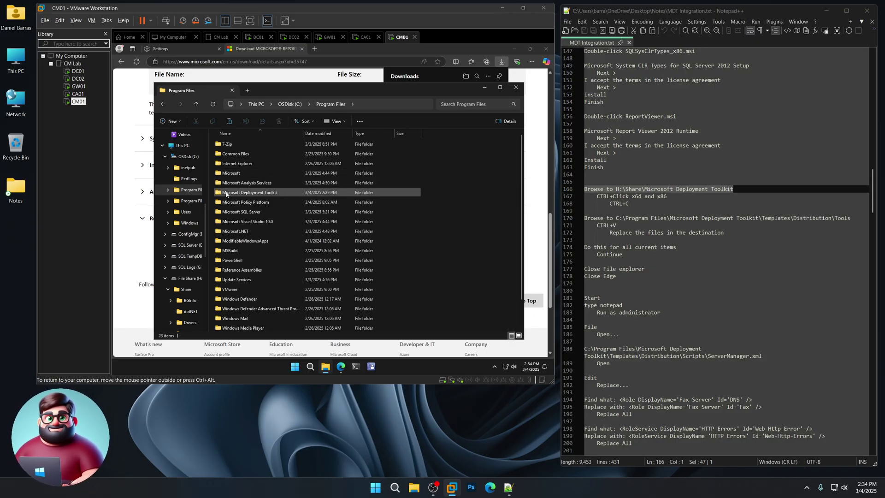
double_click(242, 194)
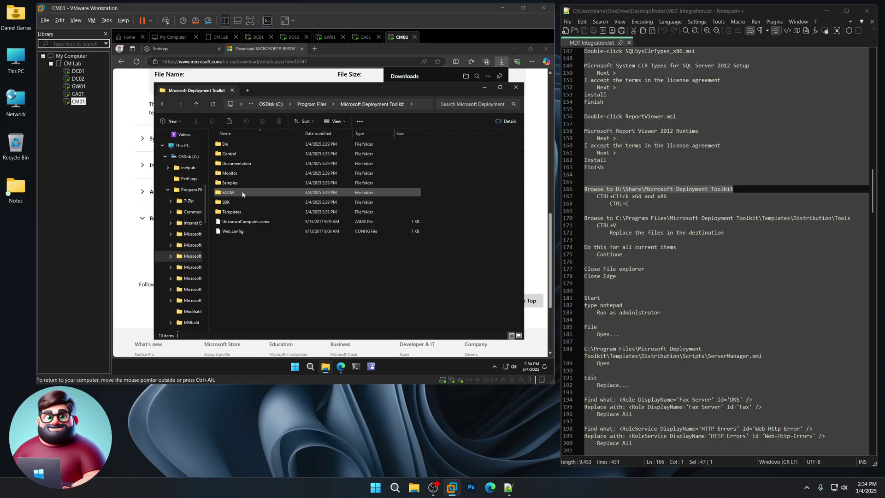
double_click(231, 212)
double_click(233, 153)
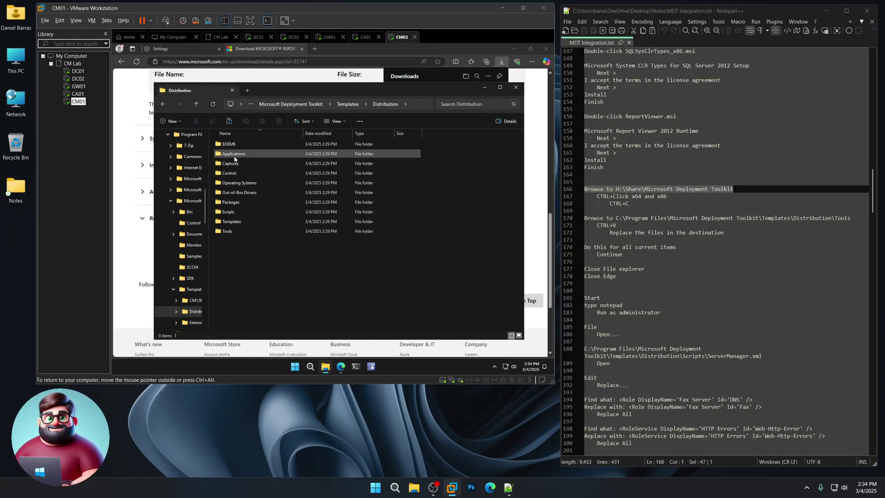
double_click(228, 231)
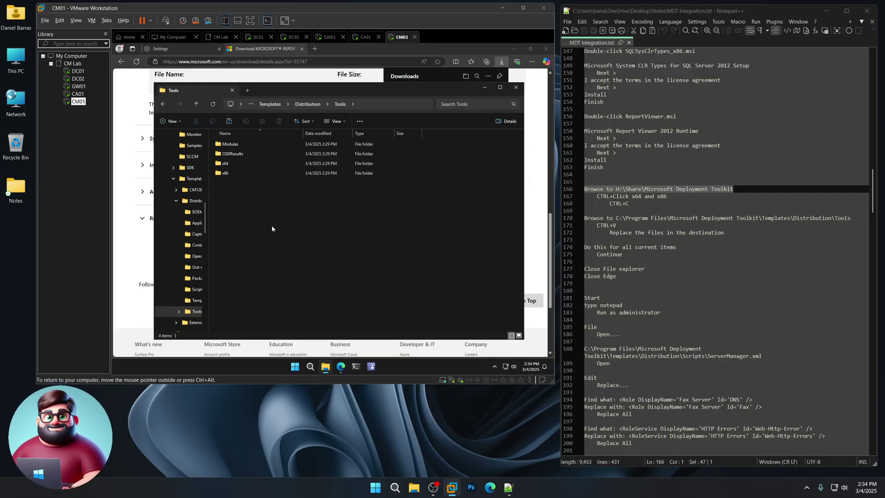
key(ctrl+v)
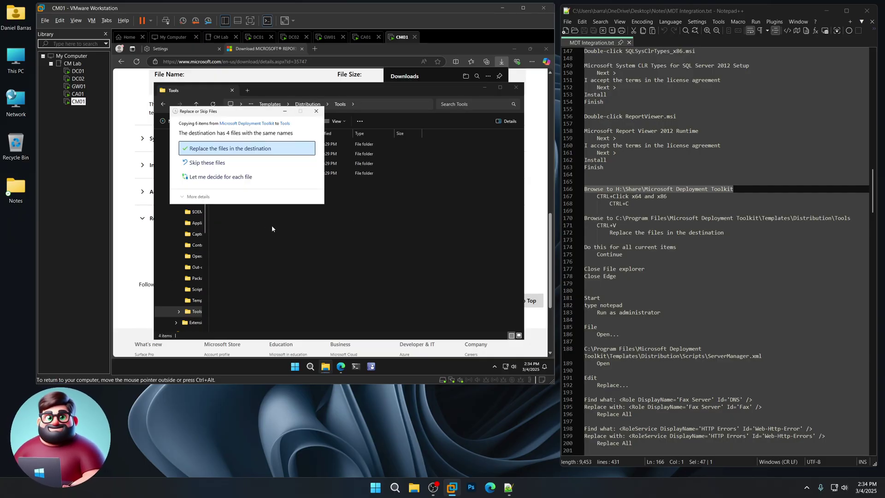
click(233, 150)
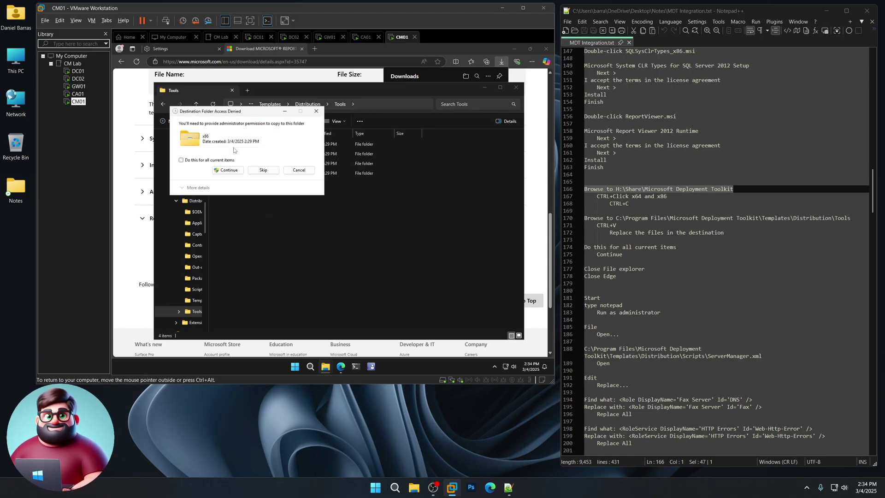
click(221, 161)
click(229, 170)
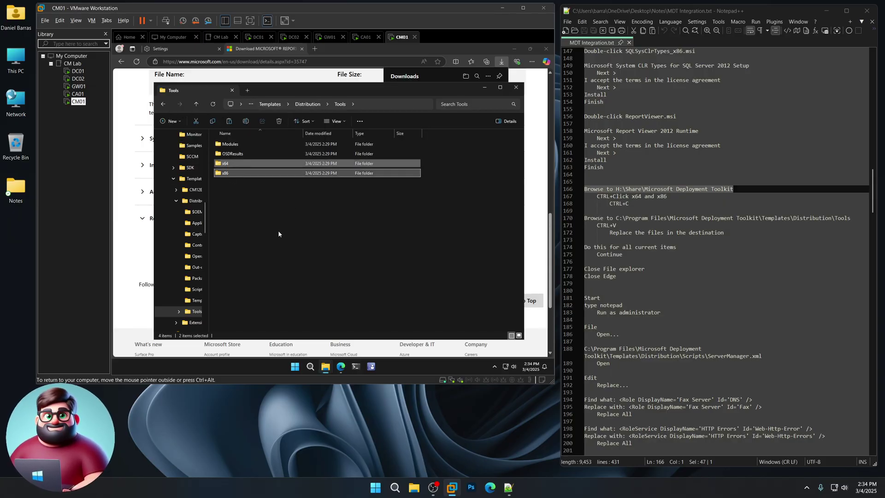
Step: Close File Explorer and Edge inside the VM
click(516, 88)
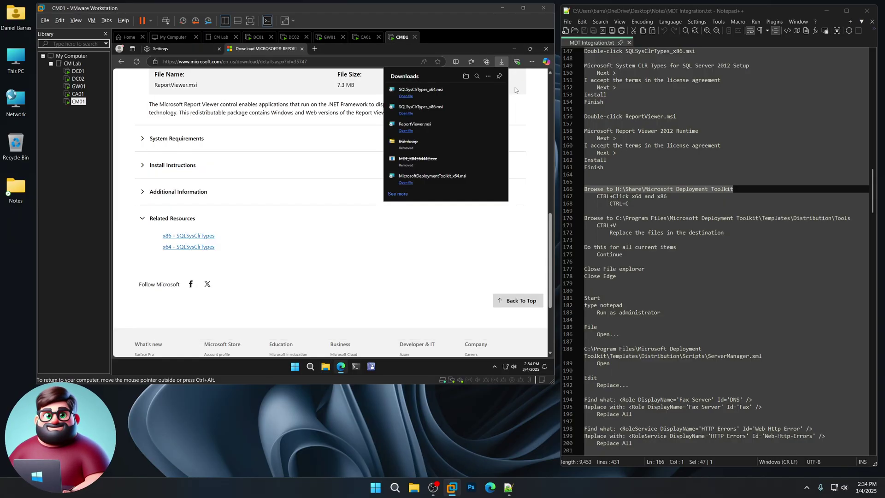
click(545, 50)
scroll(701, 292, down, 8)
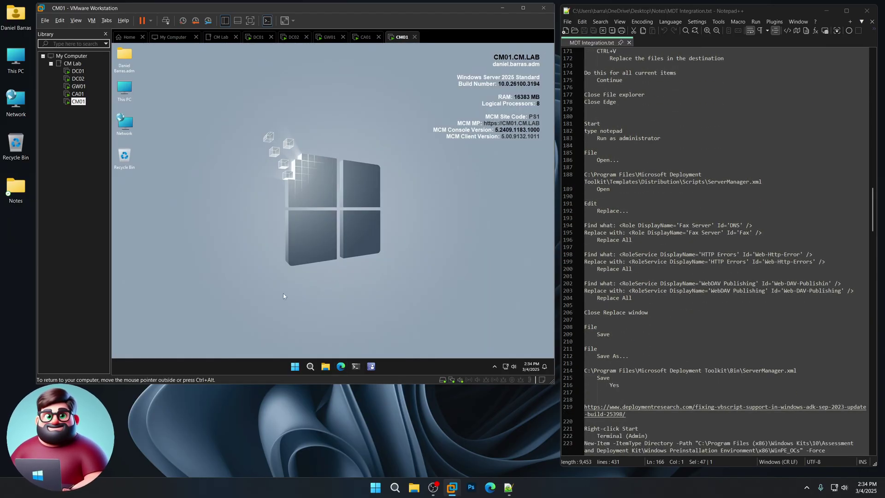
Step: Launch Notepad as administrator from the CM01 Start menu
click(298, 367)
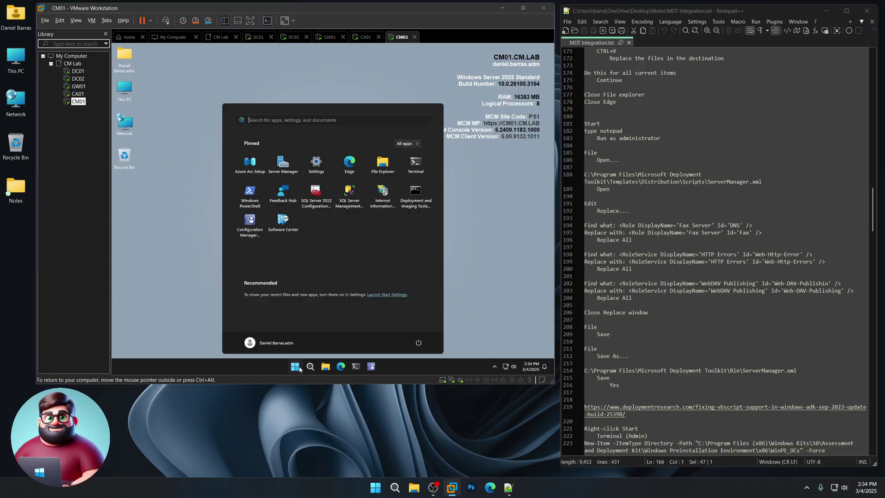
text(notepad)
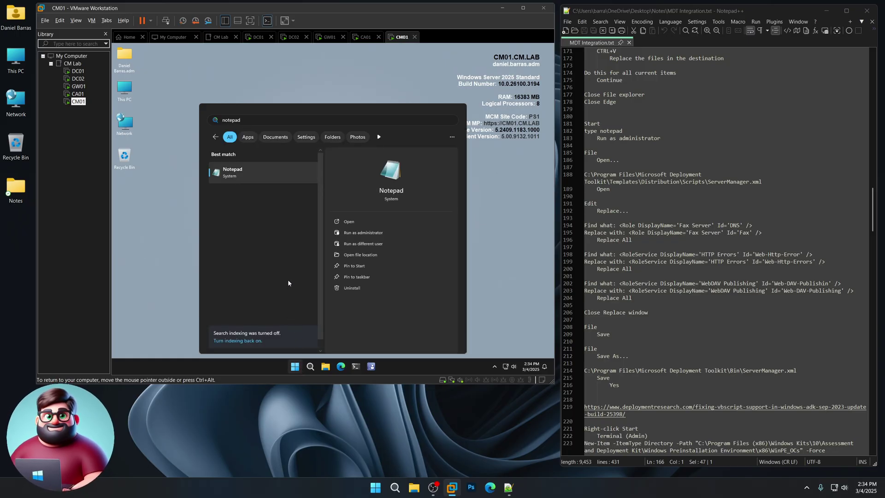
click(374, 233)
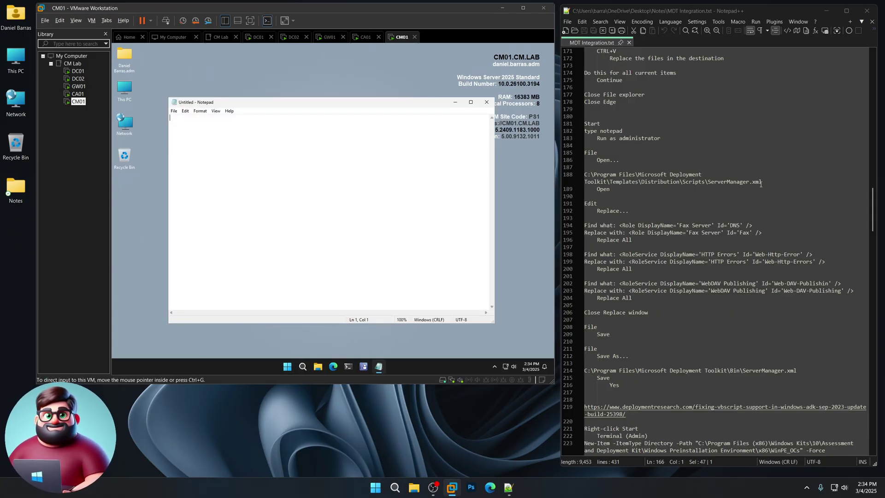
Step: Review the notes' Fax Server, Web-Http-Error and WebDAV Publishing fix lines
drag(763, 184, 580, 176)
scroll(706, 261, down, 4)
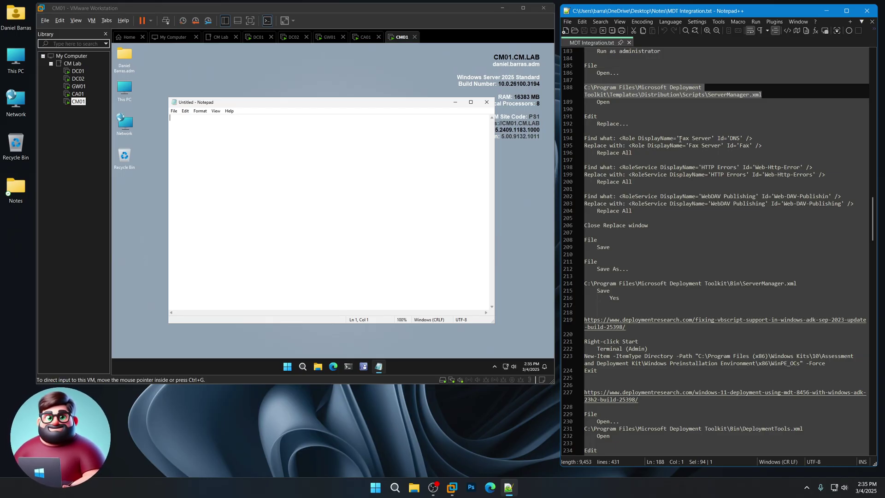
drag(679, 139, 712, 138)
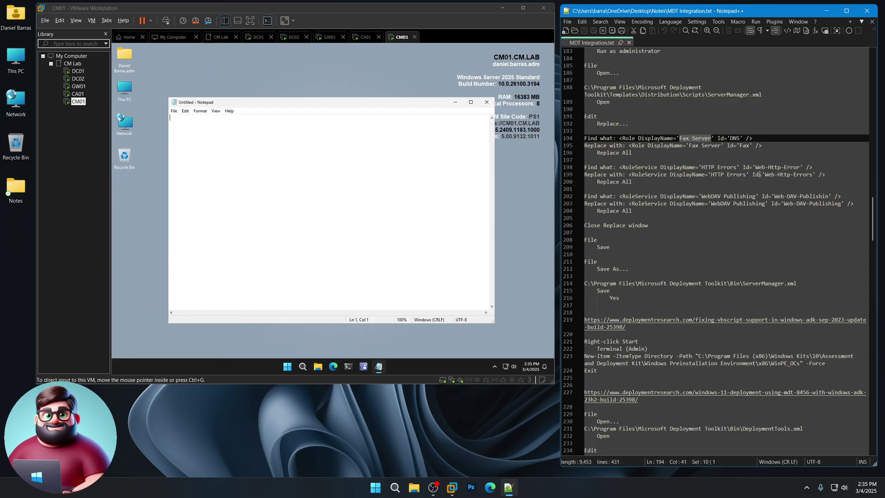
click(813, 175)
click(800, 167)
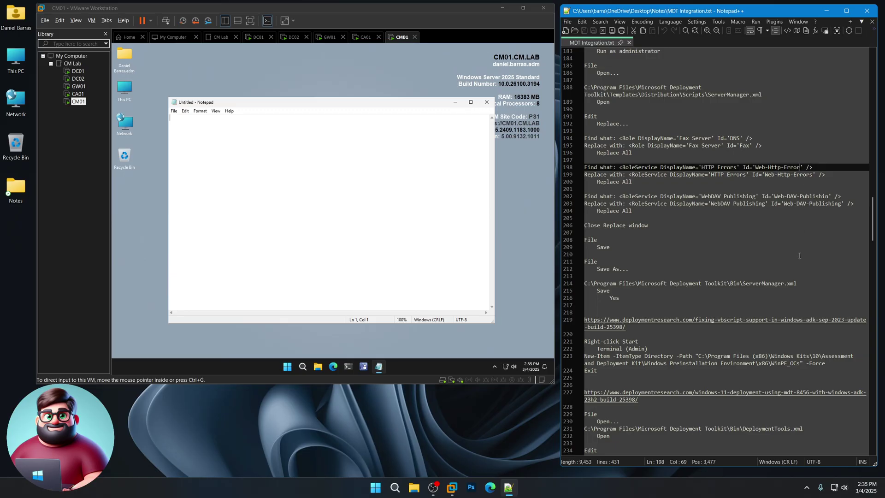
click(828, 197)
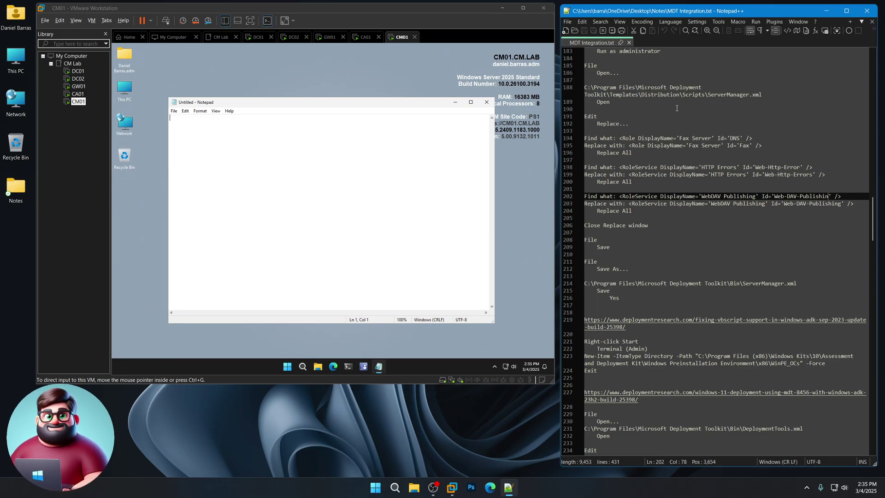
Step: Copy the ServerManager.xml path and paste it into Notepad's Open dialog
drag(763, 95, 584, 88)
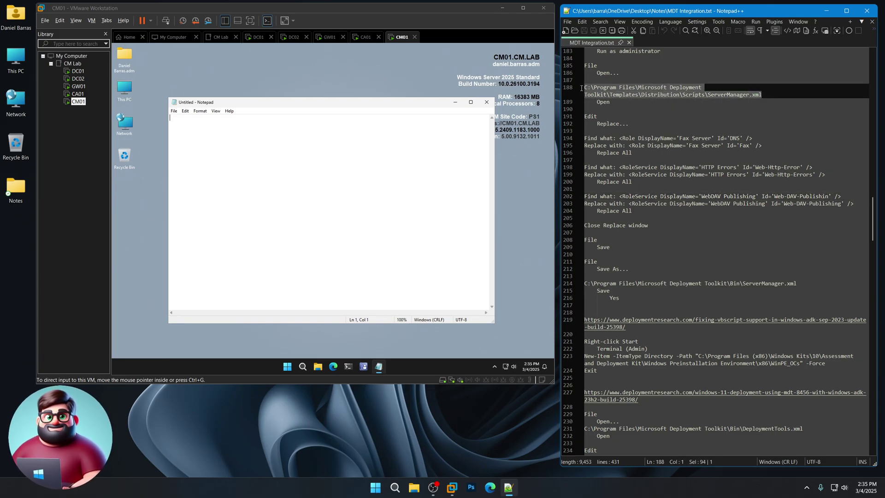
right_click(612, 91)
click(629, 105)
click(174, 111)
click(188, 134)
key(ctrl+v)
Step: Open ServerManager.xml and replace all Fax Server DNS entries with the Fax line
click(331, 267)
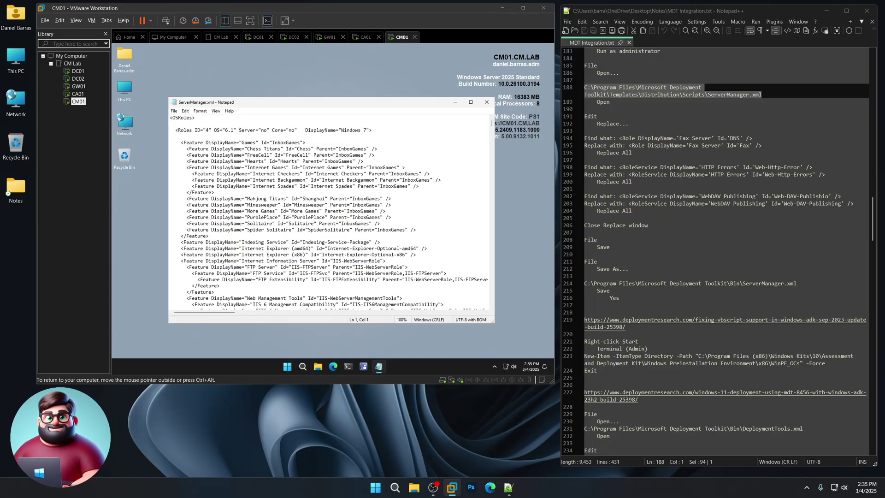
click(186, 112)
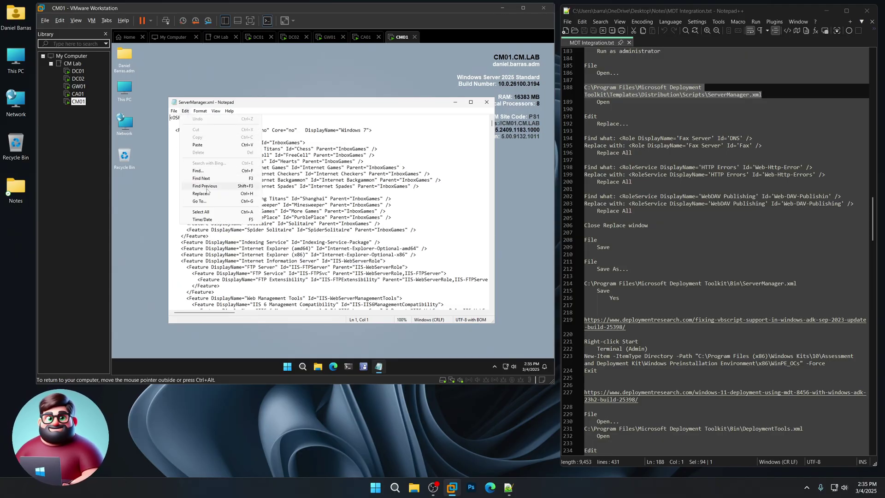
click(206, 194)
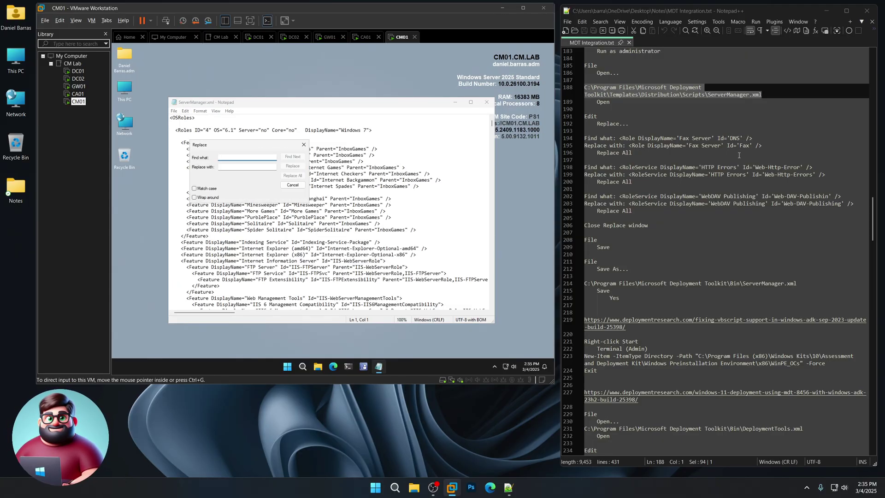
drag(753, 139, 619, 139)
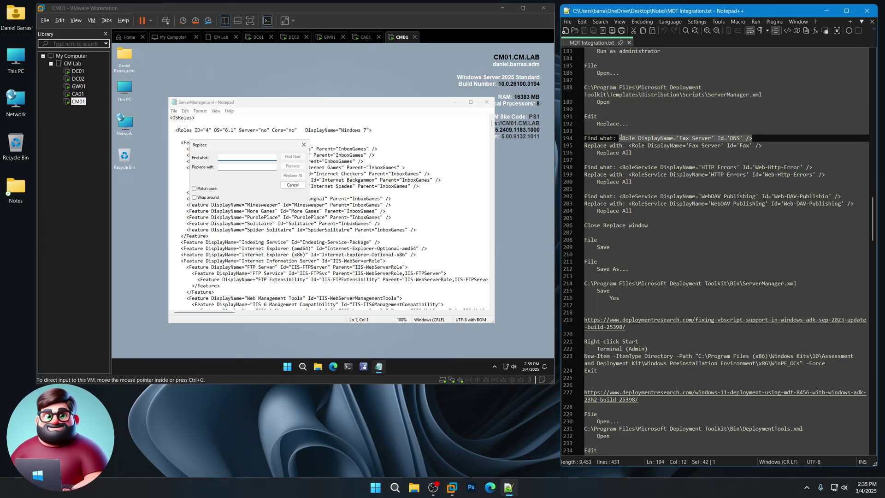
right_click(630, 141)
click(654, 155)
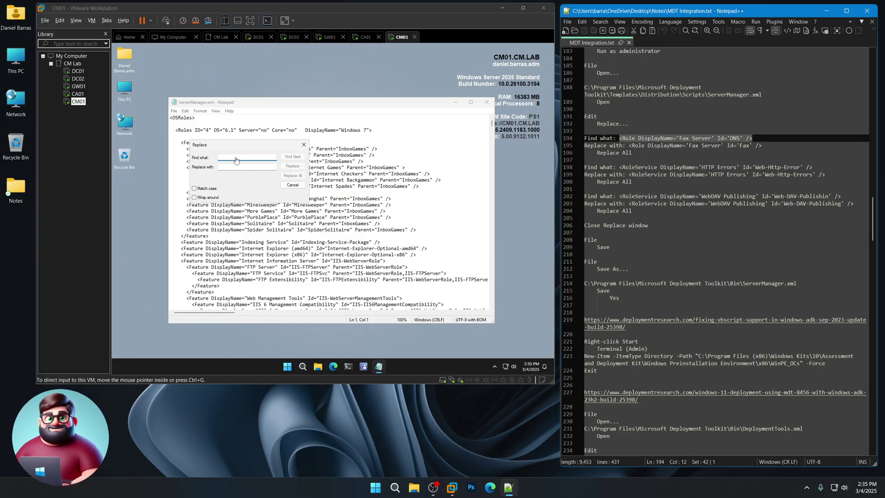
click(234, 158)
key(ctrl+v)
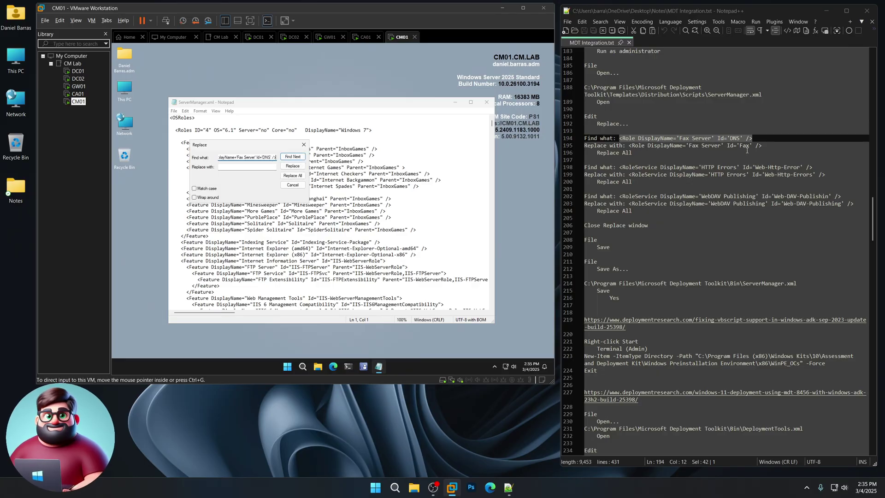
drag(762, 146, 630, 146)
key(ctrl+c)
click(247, 167)
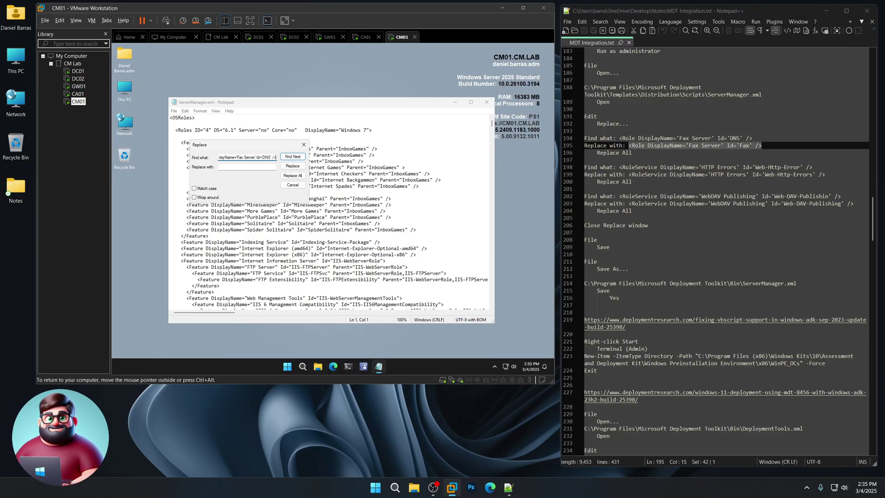
key(ctrl+v)
click(296, 176)
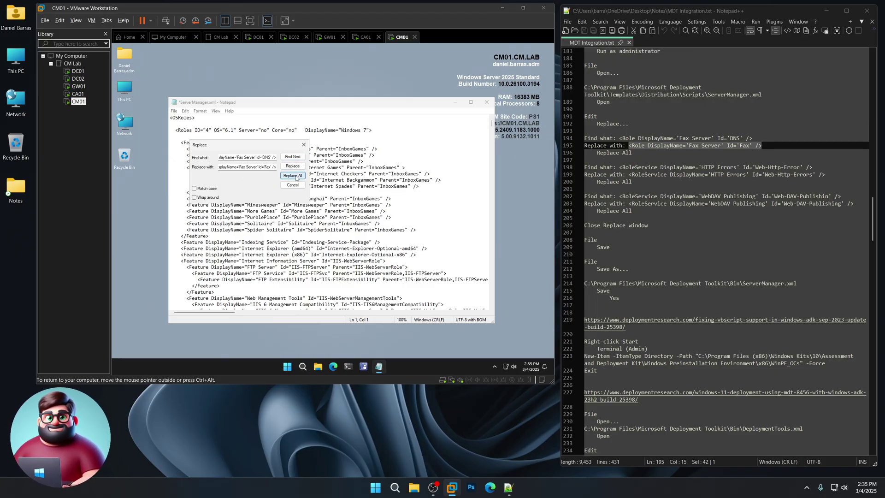
Step: Replace all HTTP Errors entries with the corrected 'Web-Http-Errors' Id
drag(814, 167, 618, 168)
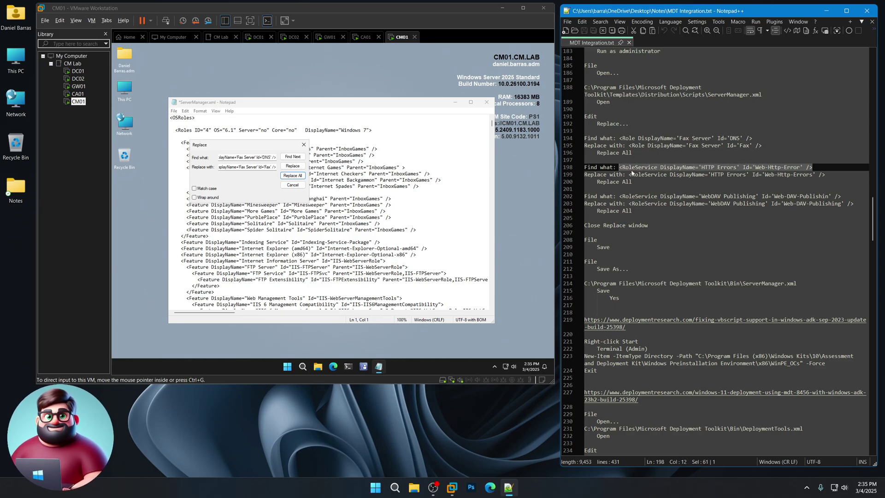
click(256, 157)
key(ctrl+a)
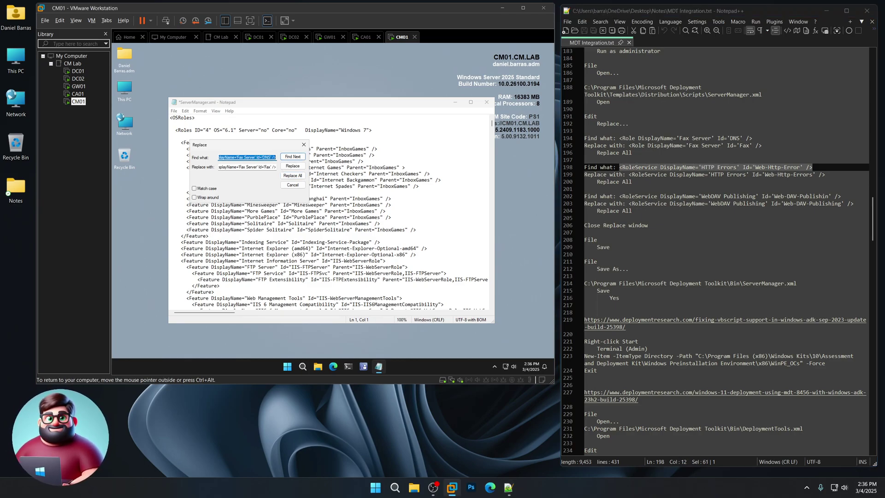
key(BackSpace)
key(ctrl+v)
drag(826, 175, 628, 175)
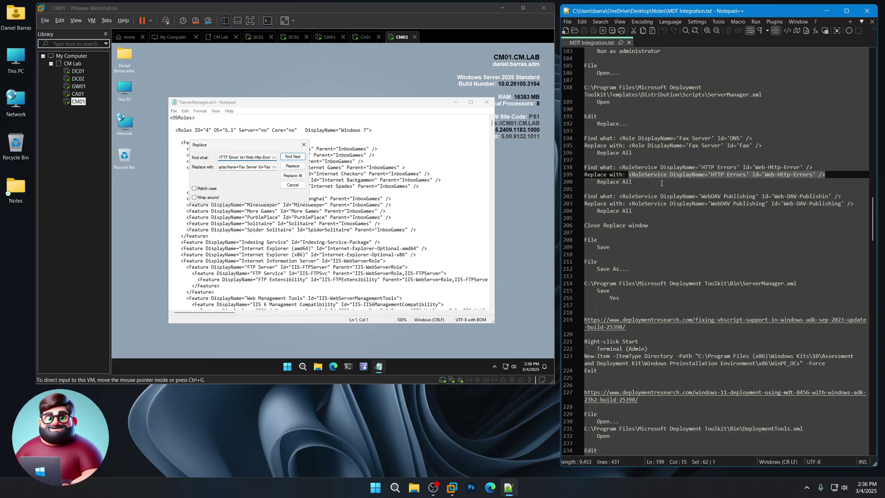
click(246, 167)
key(ctrl+a)
key(BackSpace)
key(ctrl+v)
click(295, 179)
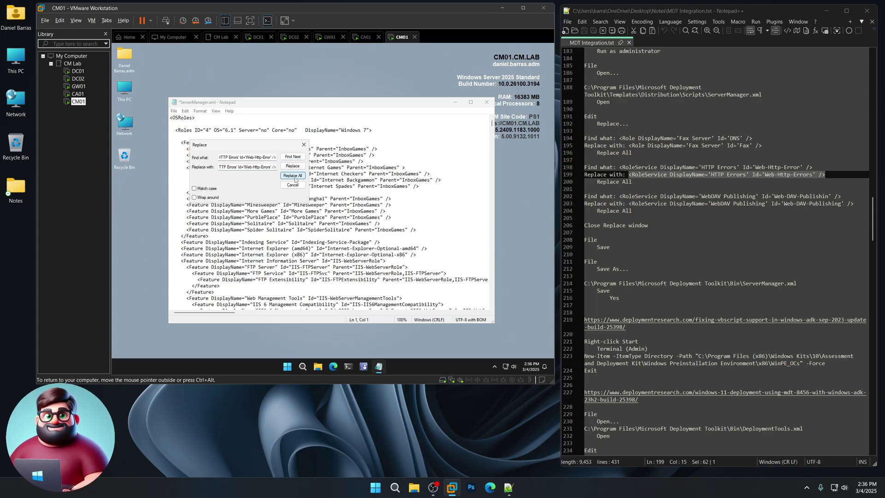
Step: Replace all misspelled WebDAV Publishing entries with the corrected 'Web-DAV-Publishing' Id
drag(847, 196, 618, 196)
right_click(633, 198)
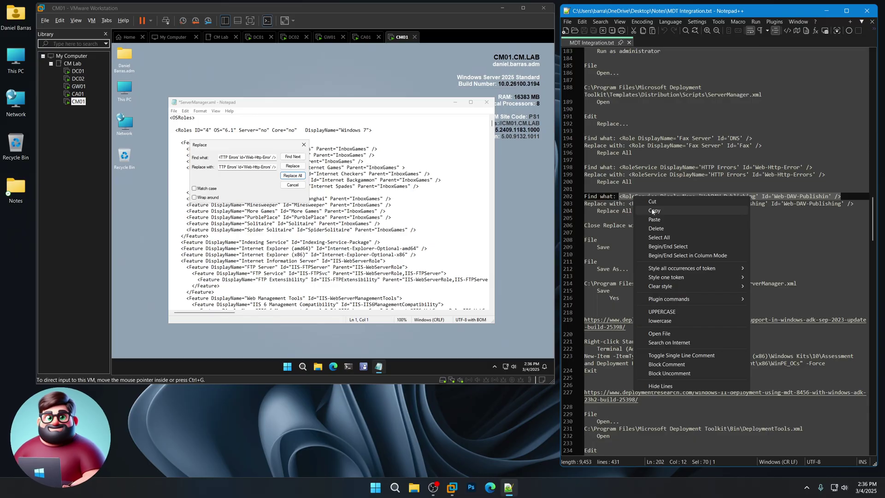
click(654, 210)
click(260, 157)
click(254, 157)
key(ctrl+a)
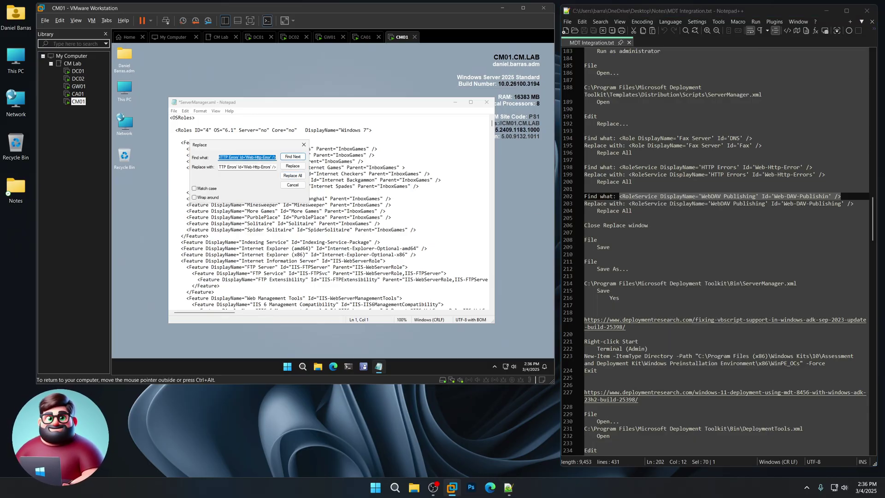
key(ctrl+v)
drag(854, 204, 630, 203)
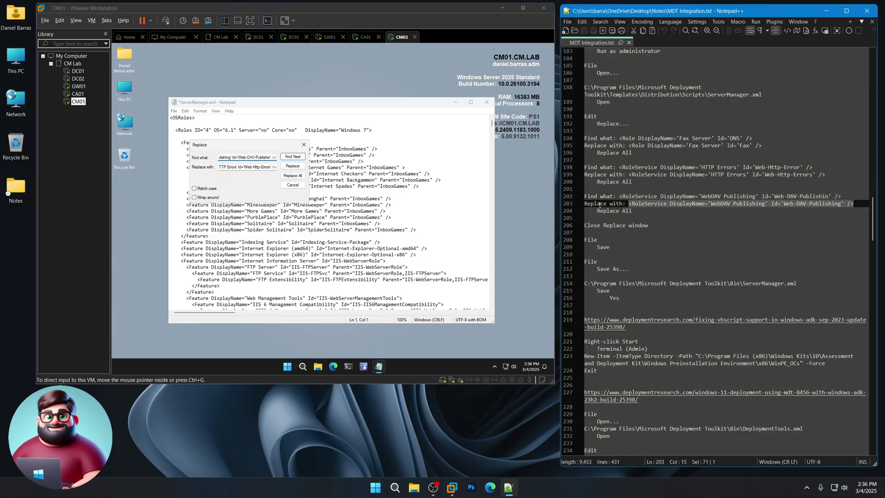
click(239, 173)
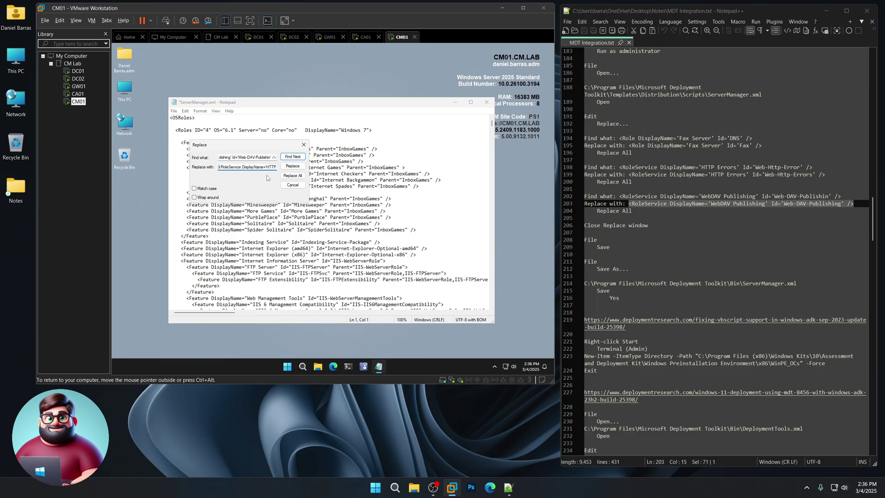
key(ctrl+v)
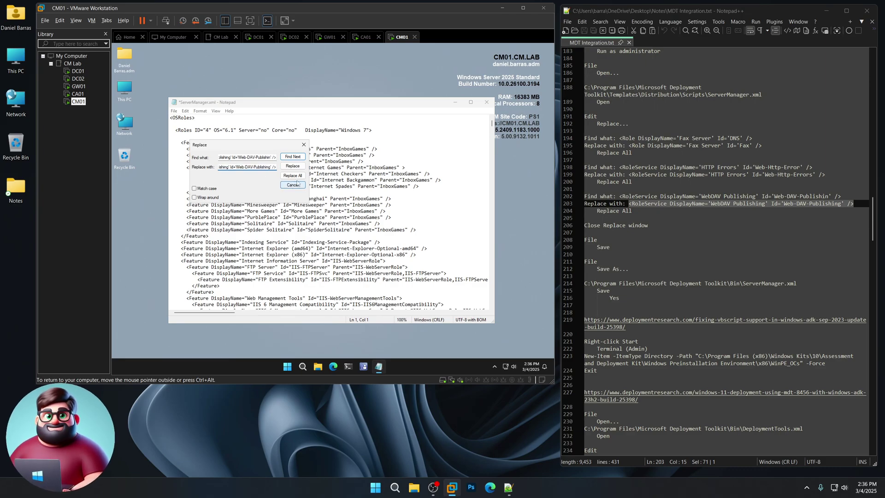
click(299, 176)
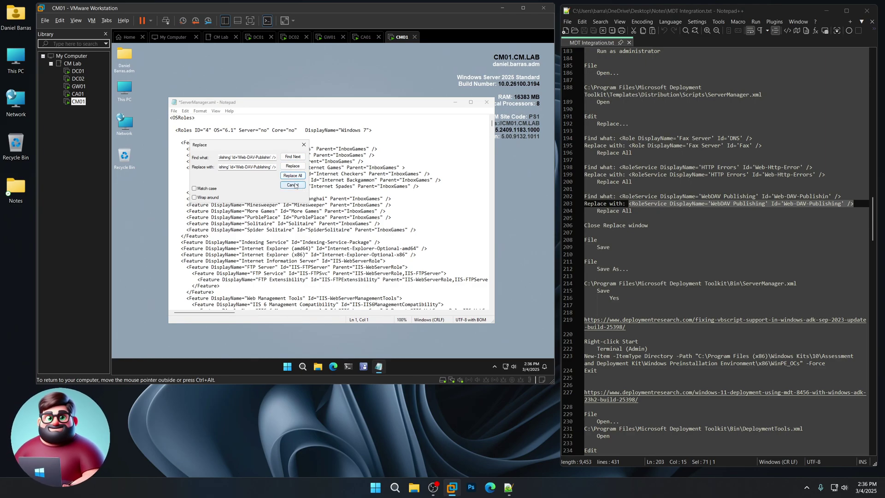
Step: Close the Replace dialog and save the edited ServerManager.xml
click(304, 146)
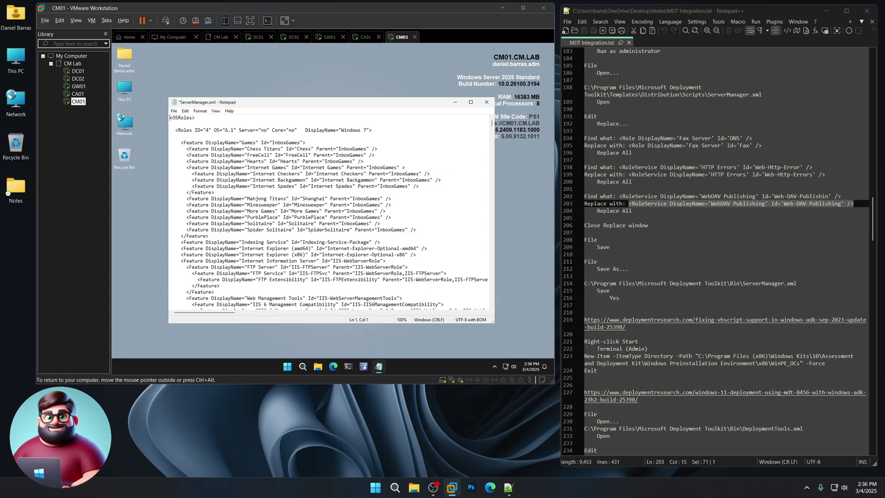
click(173, 111)
click(190, 143)
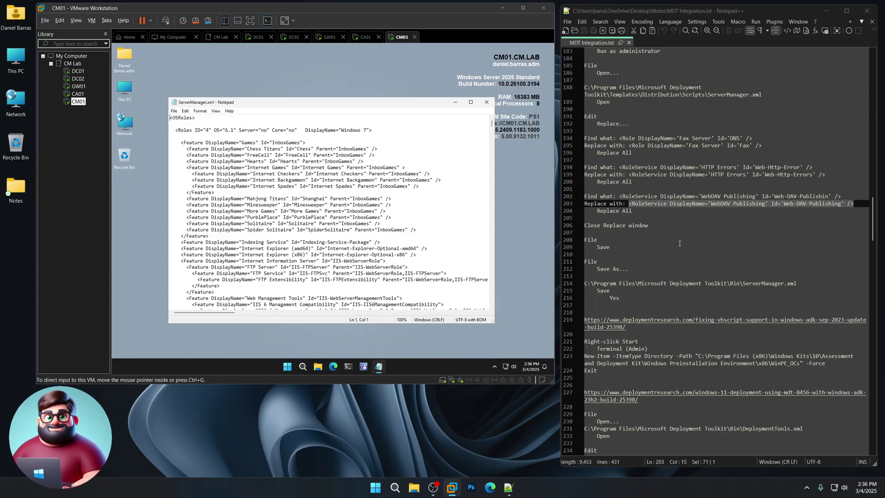
Step: Save a copy over C:\Program Files\Microsoft Deployment Toolkit\Bin\ServerManager.xml, confirming overwrite
scroll(803, 156, down, 6)
drag(802, 154, 583, 153)
right_click(602, 153)
click(618, 167)
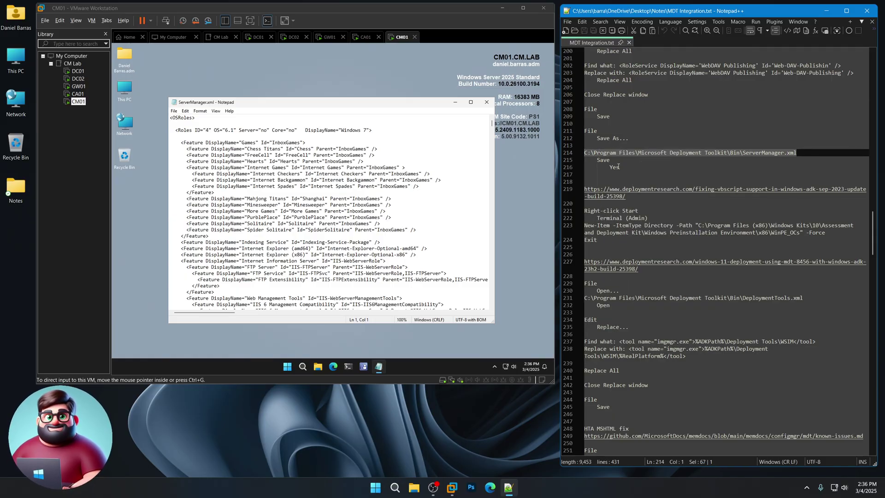
click(174, 111)
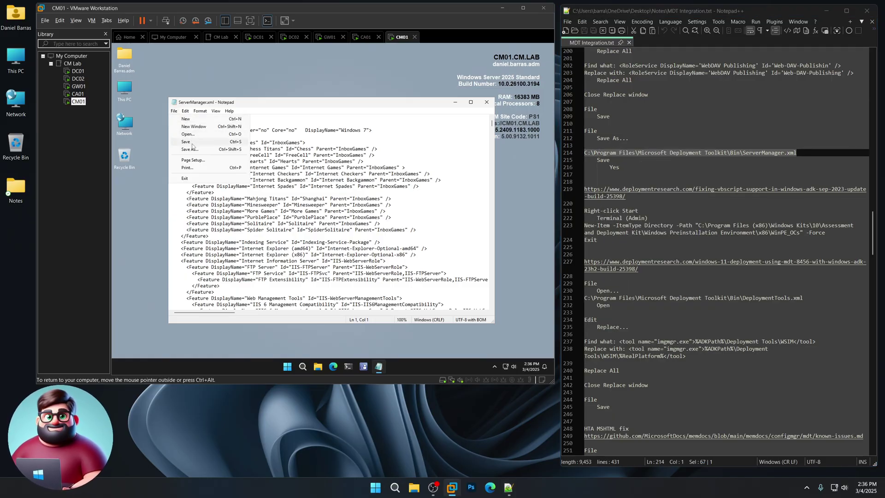
click(195, 150)
key(ctrl+v)
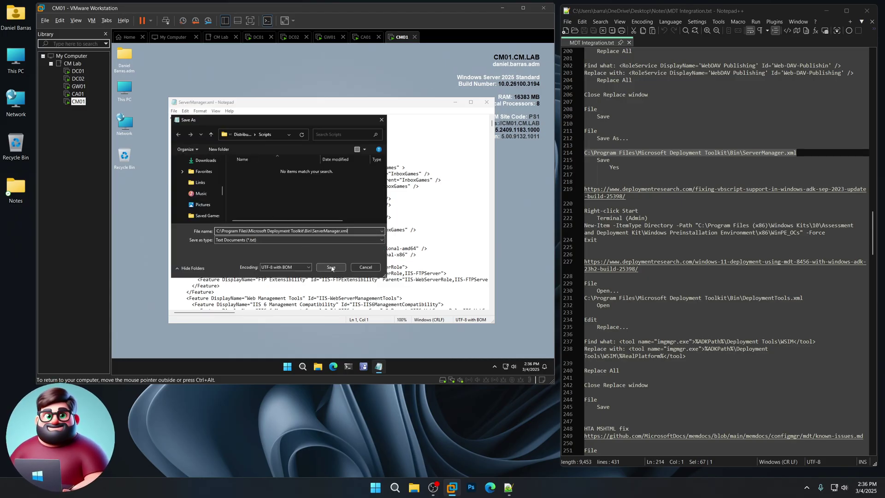
click(331, 267)
click(350, 205)
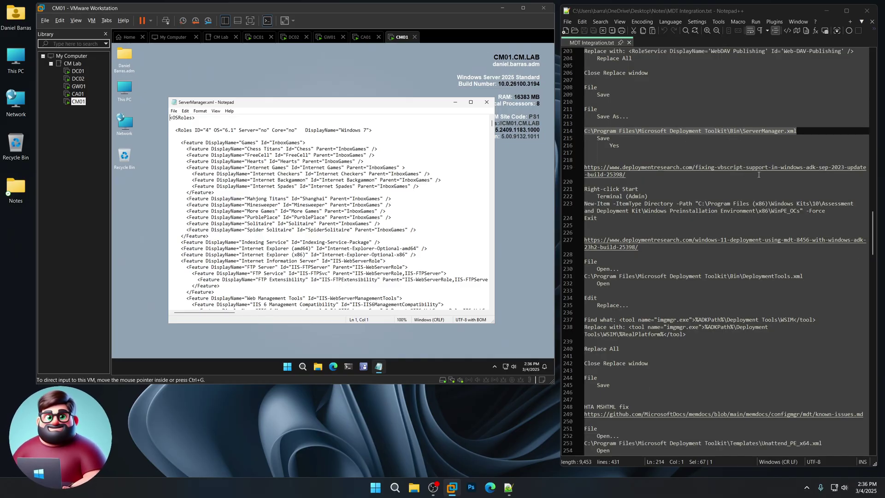
scroll(759, 174, down, 3)
click(676, 107)
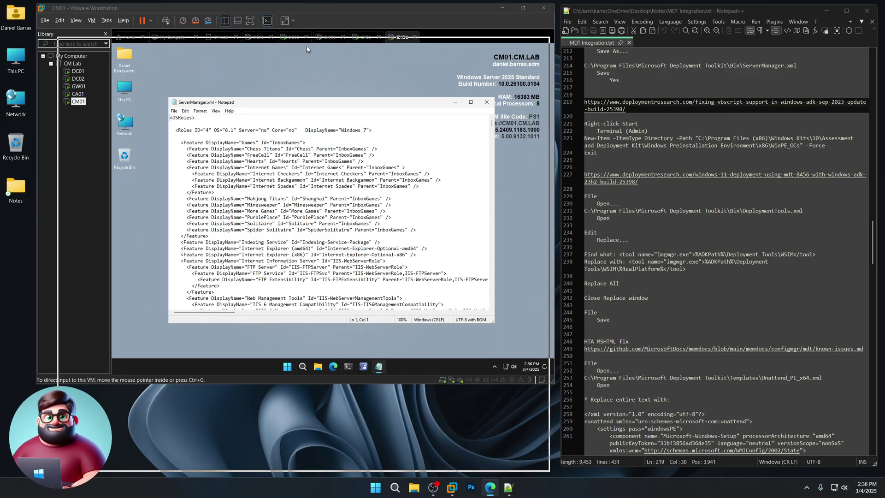
scroll(143, 269, down, 2)
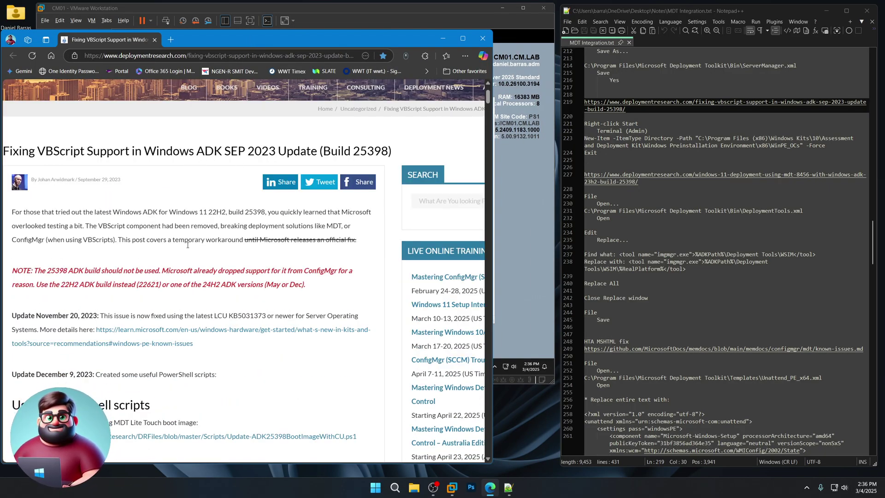
scroll(189, 249, down, 15)
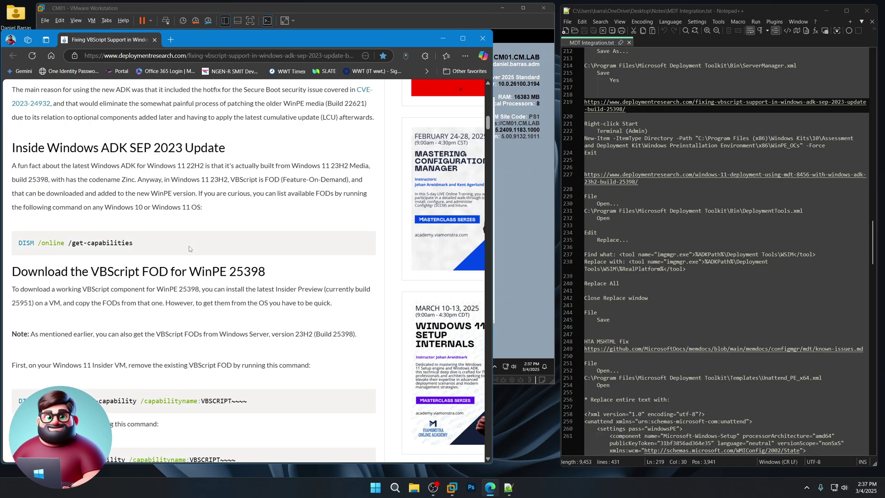
scroll(189, 249, down, 12)
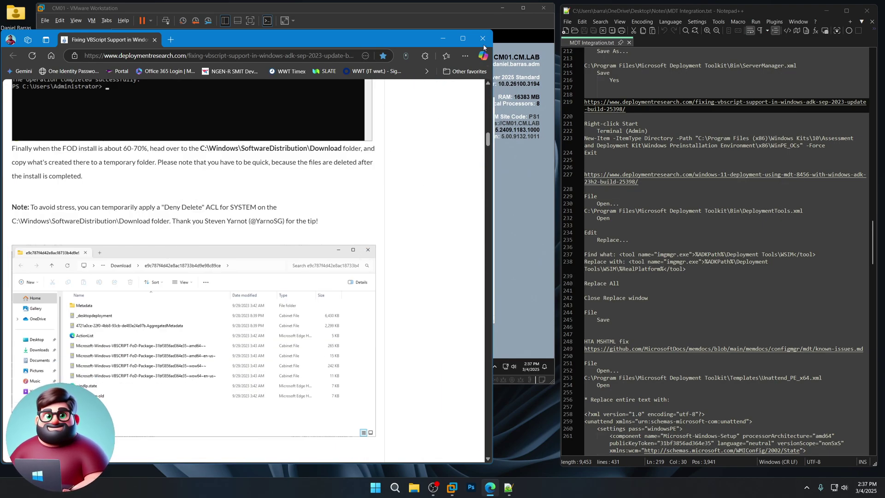
click(482, 43)
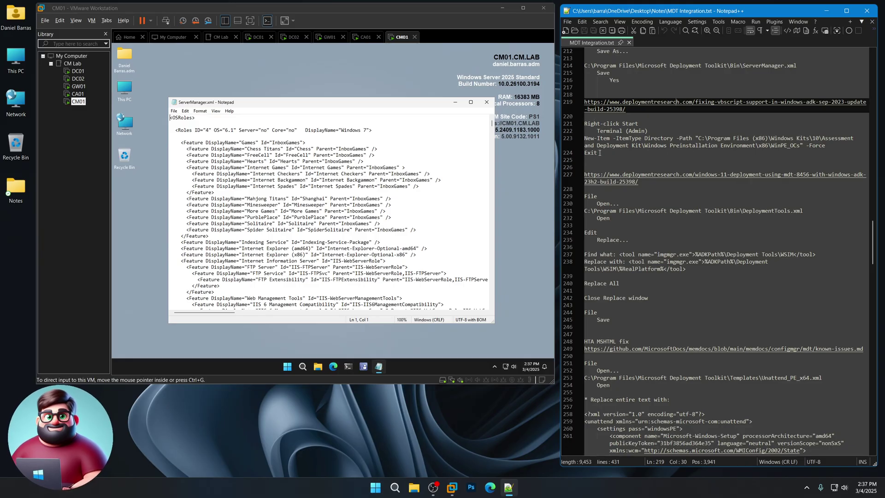
drag(600, 153, 581, 139)
right_click(613, 139)
click(632, 155)
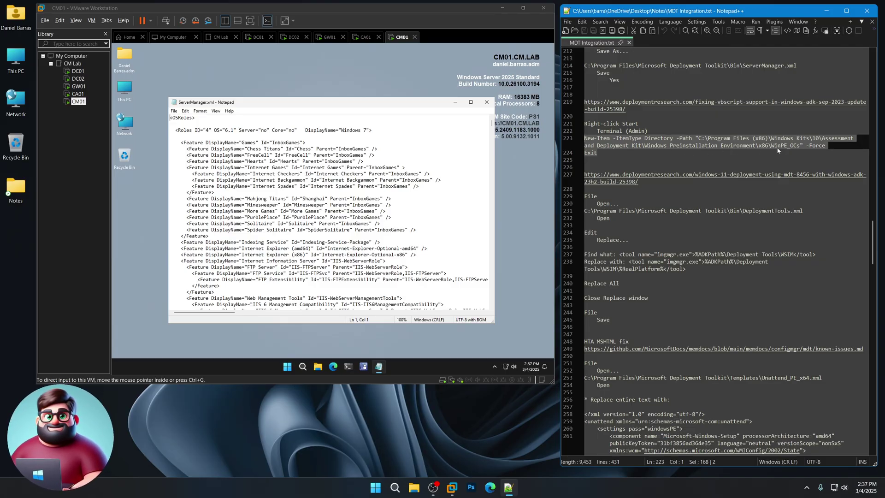
Step: In an admin Terminal, run New-Item to create WinPE_OCs under the ADK's x86 folder, then exit
click(289, 355)
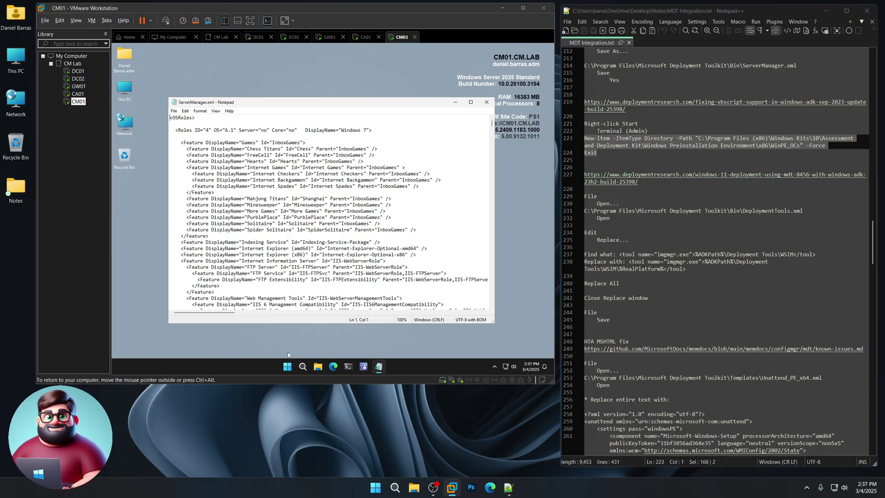
right_click(287, 367)
click(266, 279)
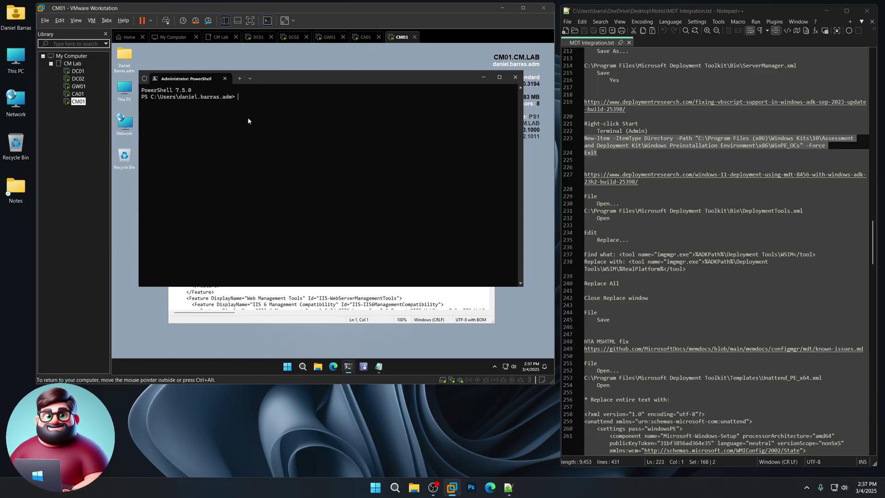
key(ctrl+v)
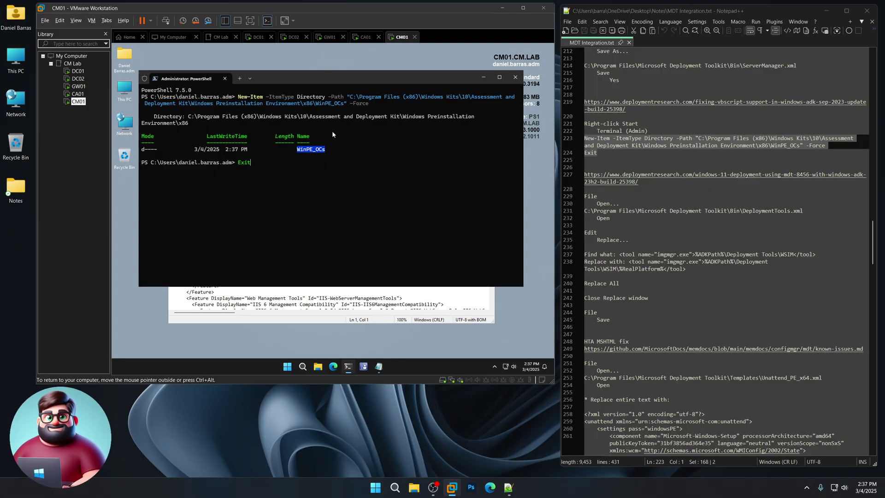
key(Return)
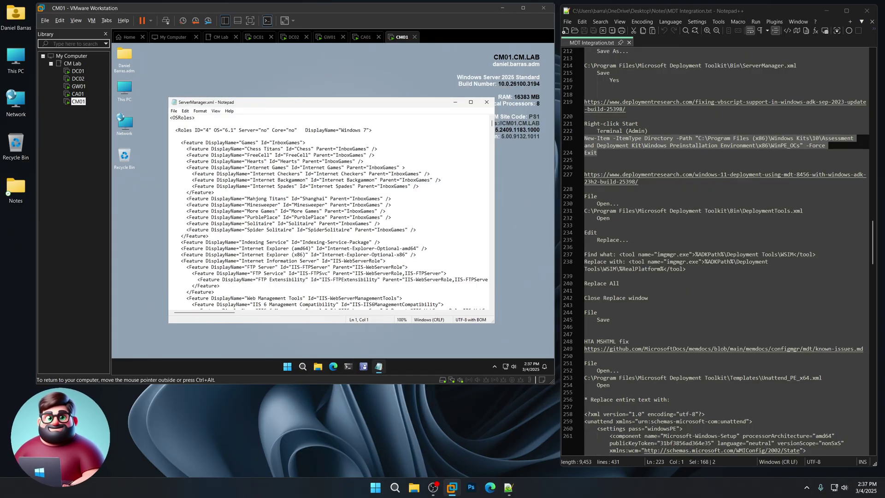
scroll(681, 114, down, 3)
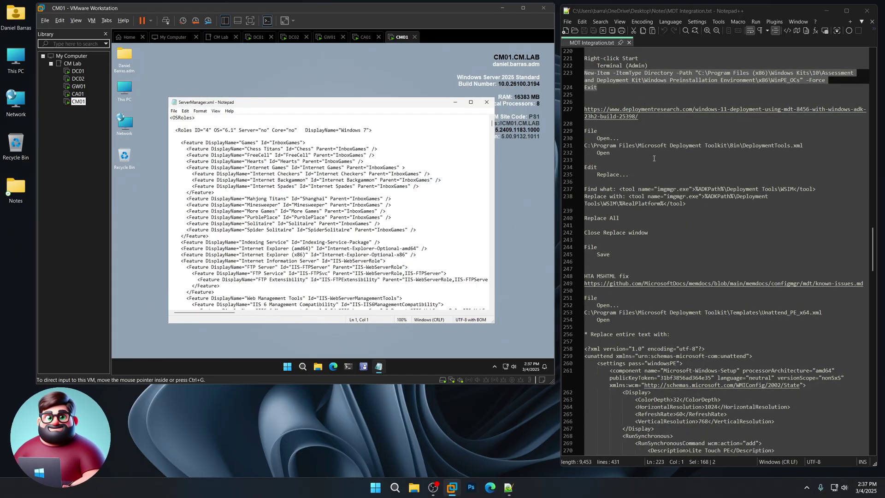
Step: Open the 'Using MDT 8456 with Windows ADK 23H2' article and select %RealPlatform% in its fix
double_click(681, 115)
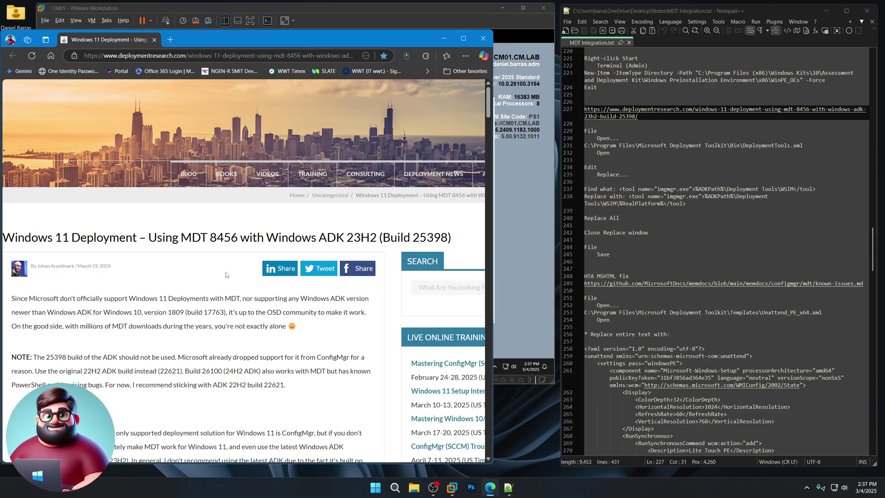
scroll(226, 275, down, 20)
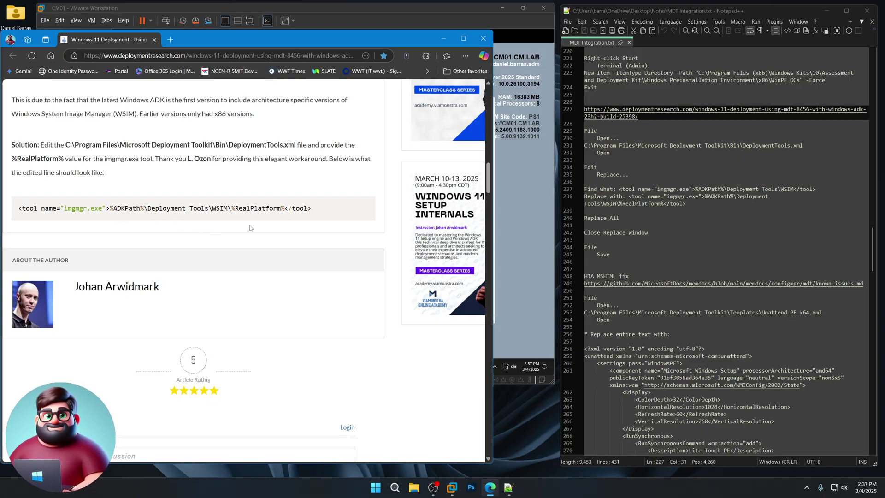
drag(232, 207, 284, 208)
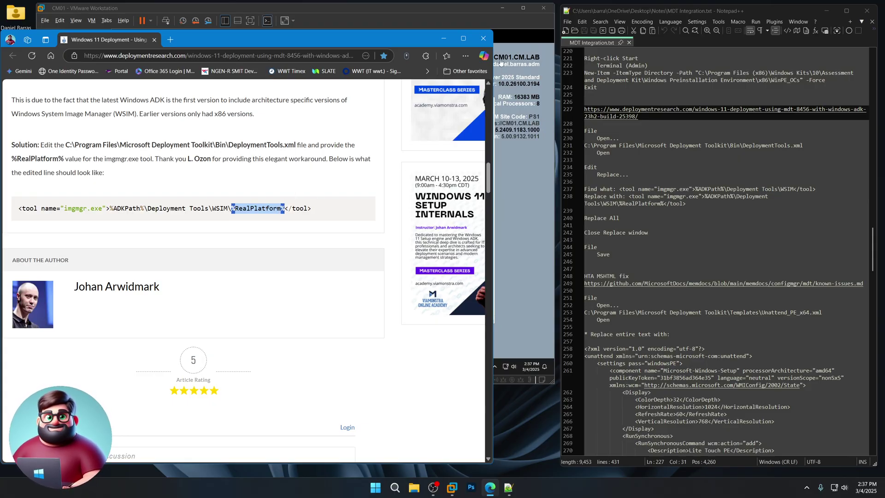
Step: Open the VM's DeploymentTools.xml in Notepad using the path copied from the notes
click(484, 37)
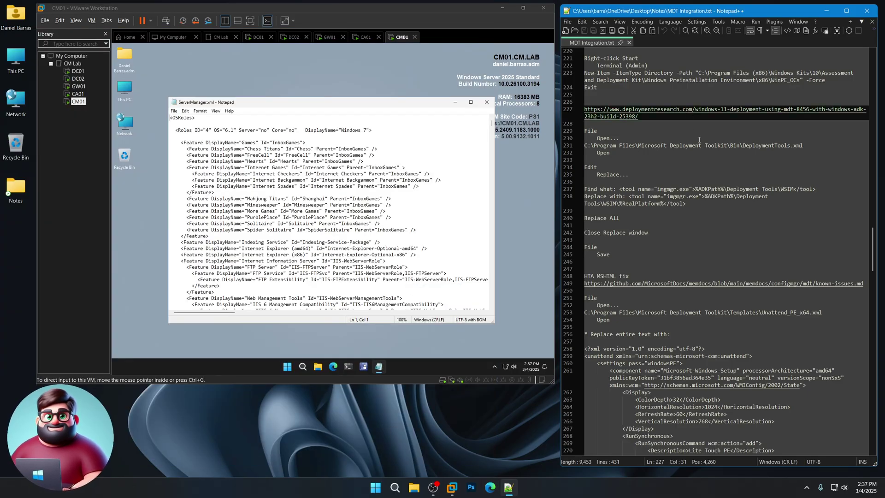
drag(809, 146, 582, 146)
right_click(604, 148)
click(618, 160)
click(174, 111)
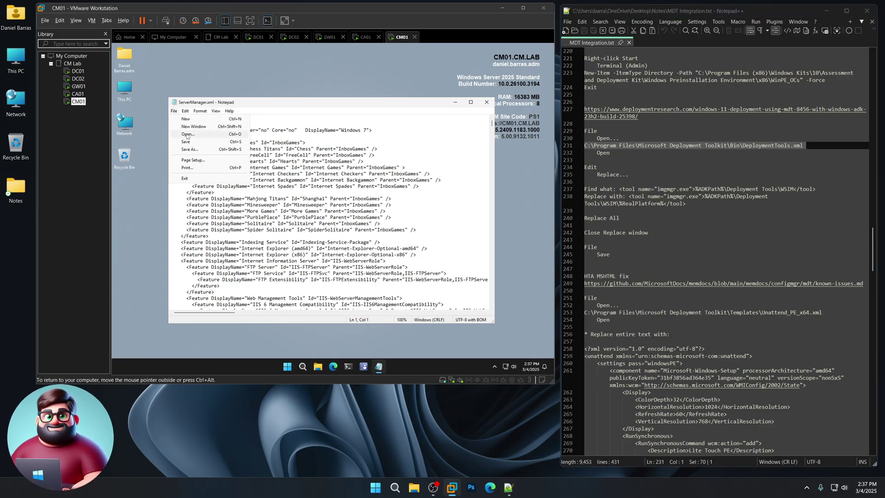
click(188, 134)
key(ctrl+v)
key(Return)
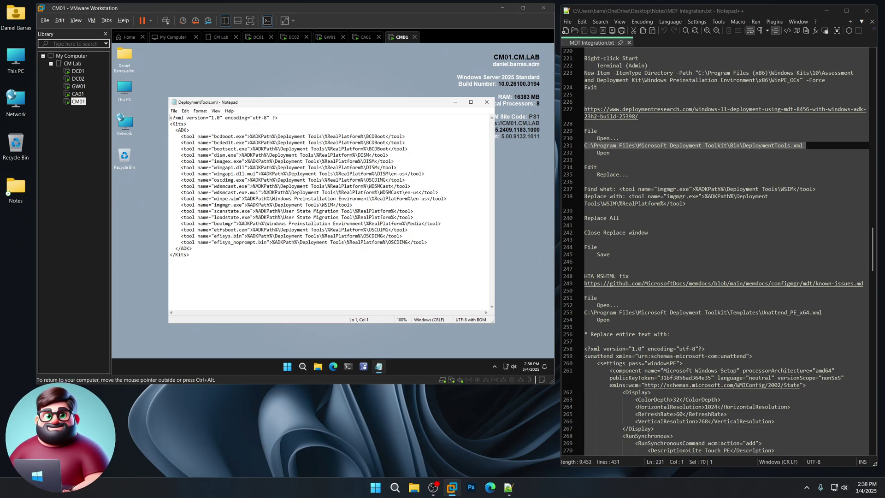
Step: Replace the imgmgr.exe line with the Deployment Tools\WSIM\%RealPlatform% version and save the file
drag(353, 205, 181, 205)
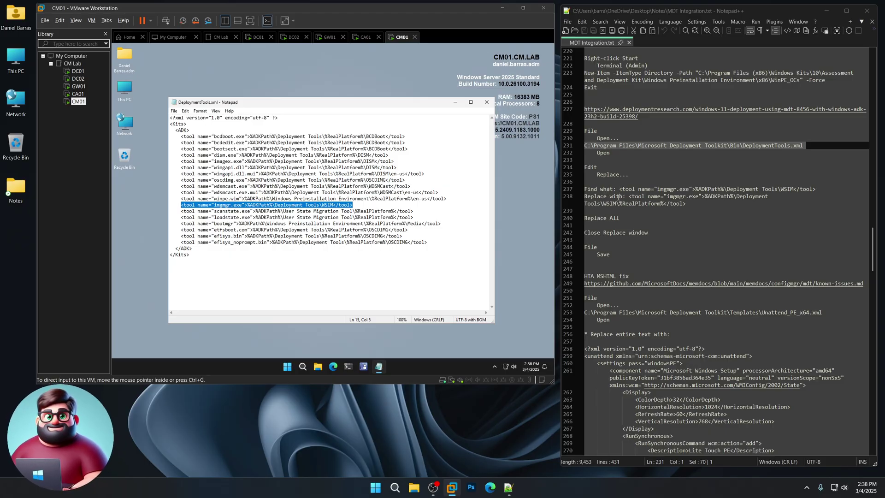
drag(630, 196, 688, 203)
right_click(659, 205)
click(691, 216)
click(347, 107)
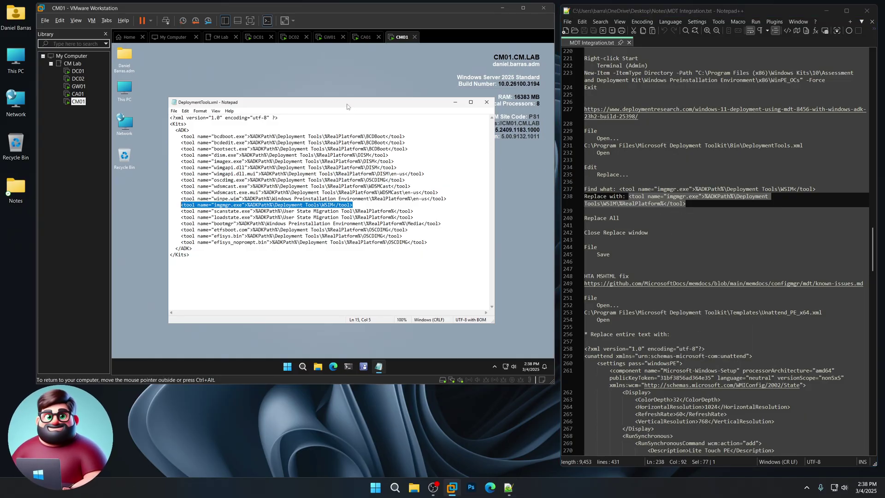
key(ctrl+v)
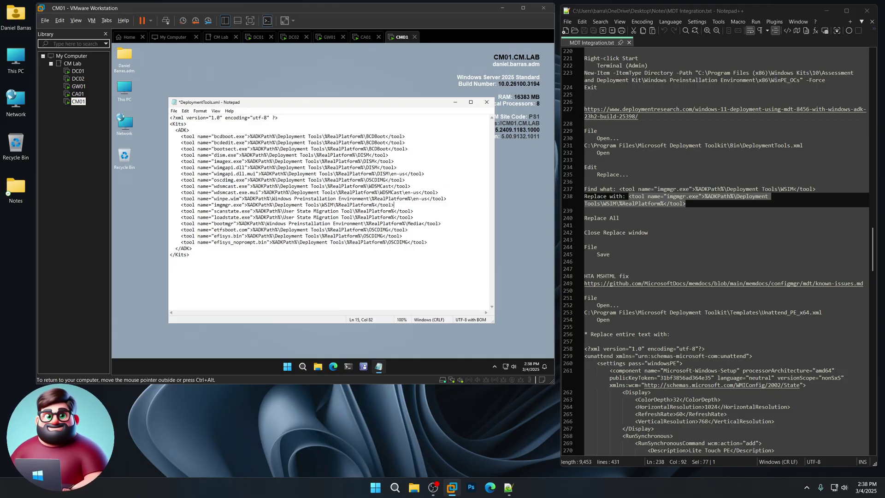
click(174, 111)
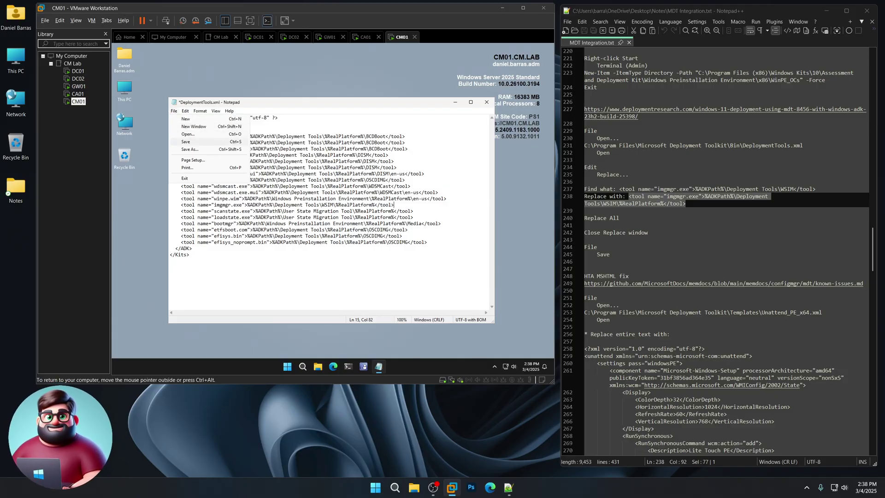
click(186, 141)
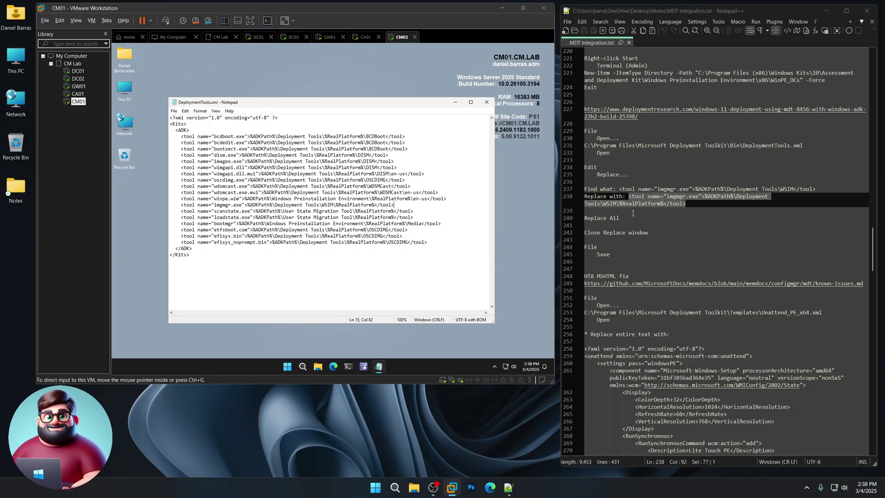
scroll(629, 134, down, 7)
Step: Review the HTA MSHTML reg.exe fix on GitHub's MDT known-issues page, then close Edge
double_click(629, 133)
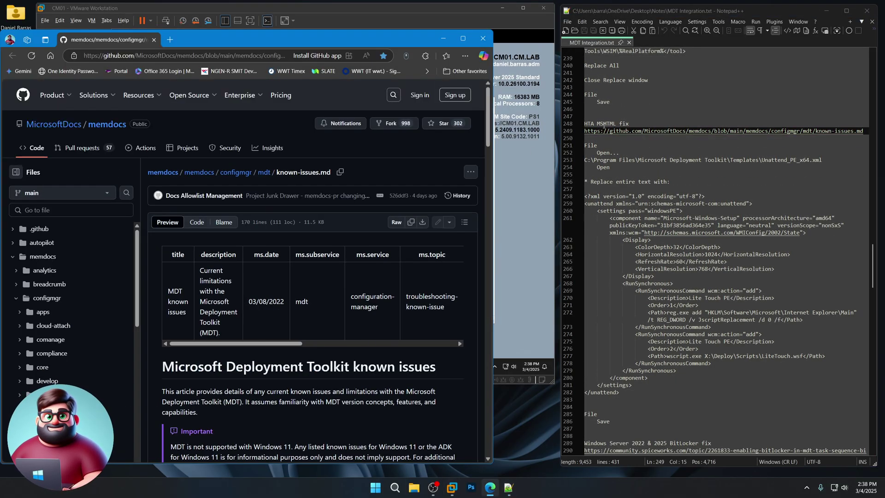
scroll(353, 274, down, 10)
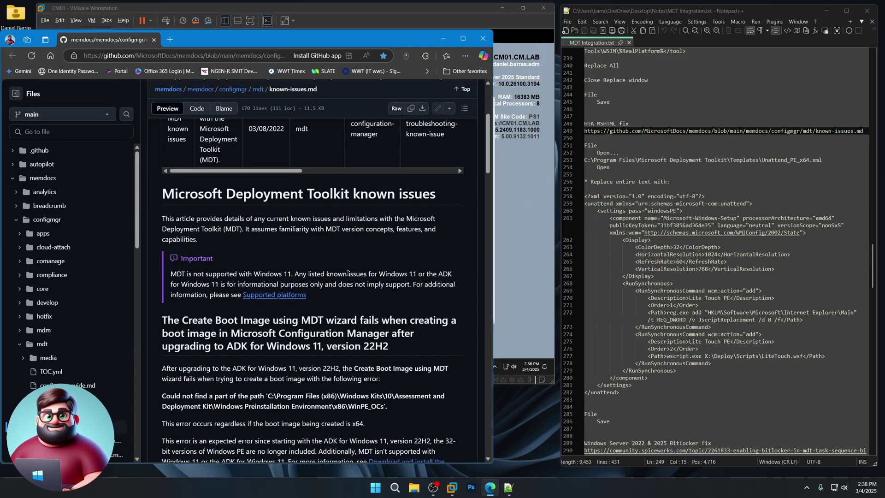
scroll(338, 280, down, 5)
scroll(337, 279, up, 15)
scroll(335, 278, down, 10)
scroll(335, 279, down, 15)
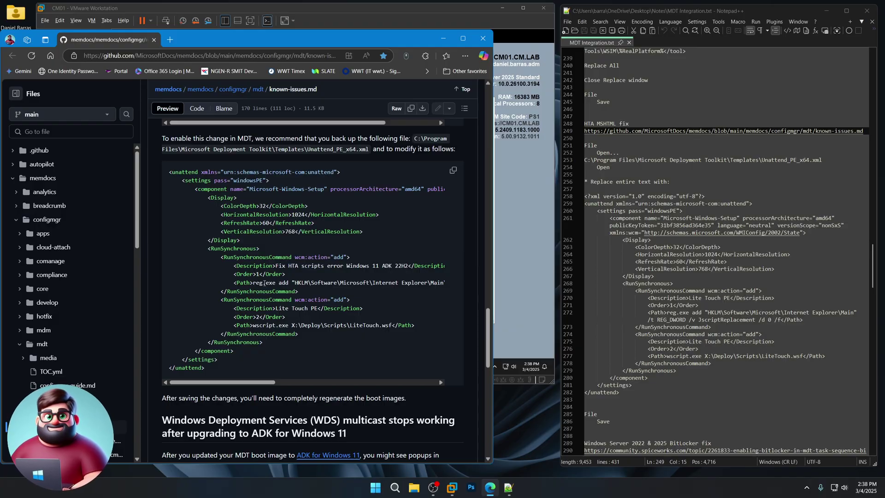
drag(253, 282, 397, 283)
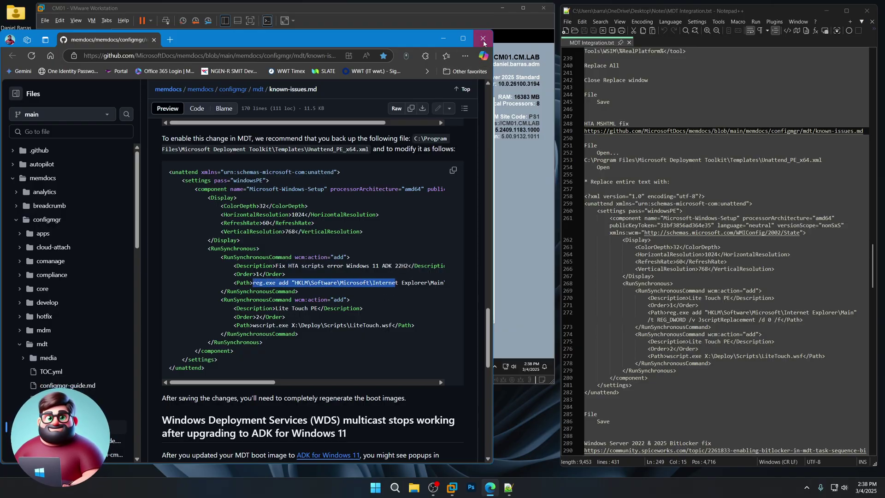
click(482, 38)
drag(822, 160, 578, 159)
Step: Open the VM's Unattend_PE_x64.xml in Notepad using the path copied from the notes
right_click(596, 160)
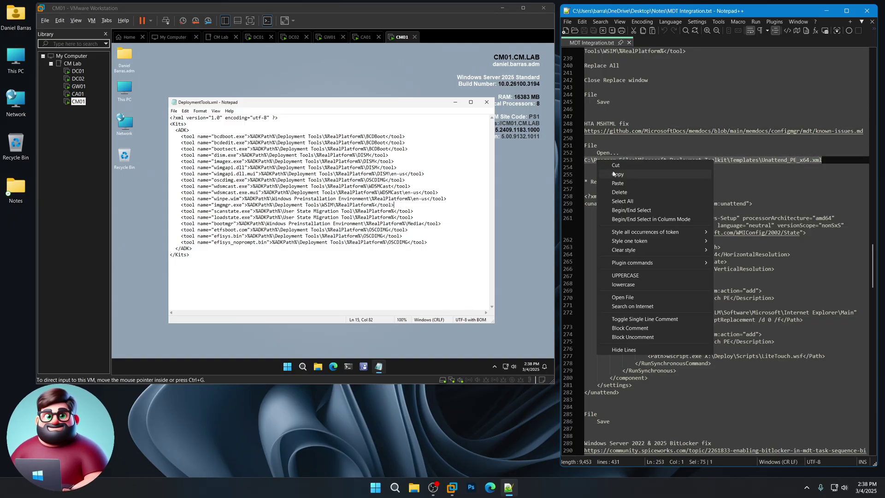
click(617, 174)
click(173, 111)
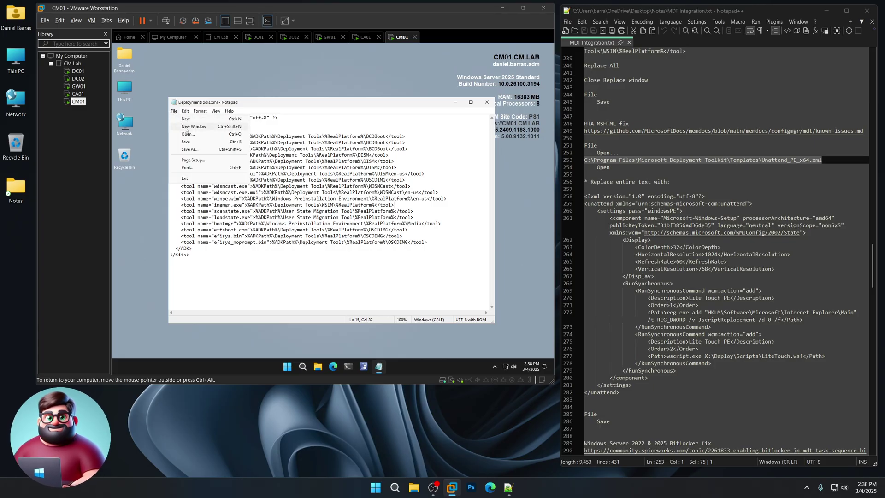
click(189, 133)
key(ctrl+v)
key(Return)
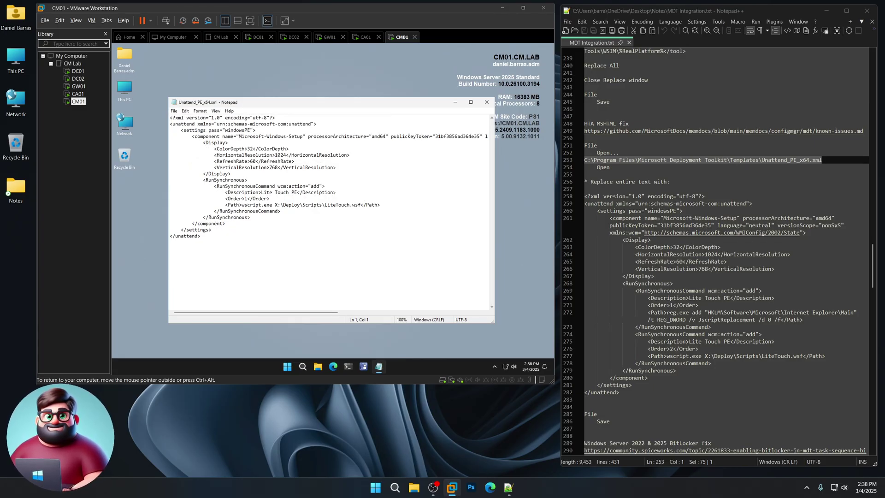
Step: Replace the file's contents with the XML block that adds reg.exe before LiteTouch, and save
drag(201, 236, 170, 118)
scroll(731, 408, down, 4)
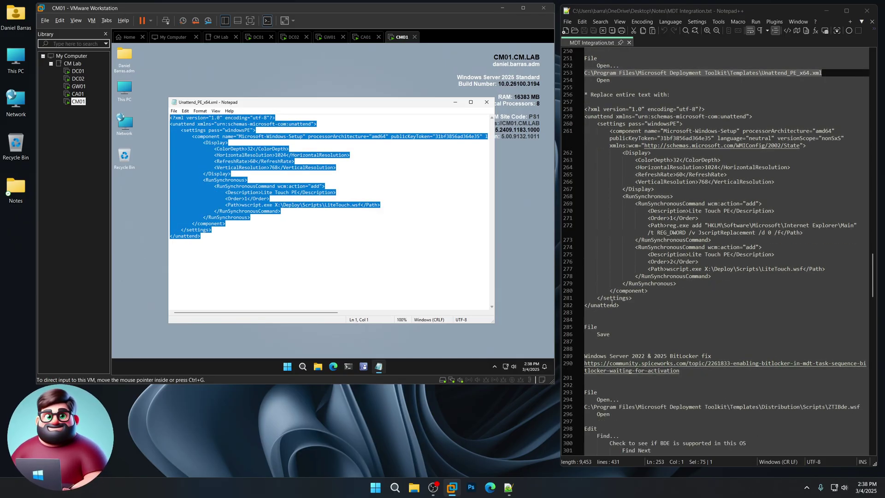
drag(626, 305, 581, 108)
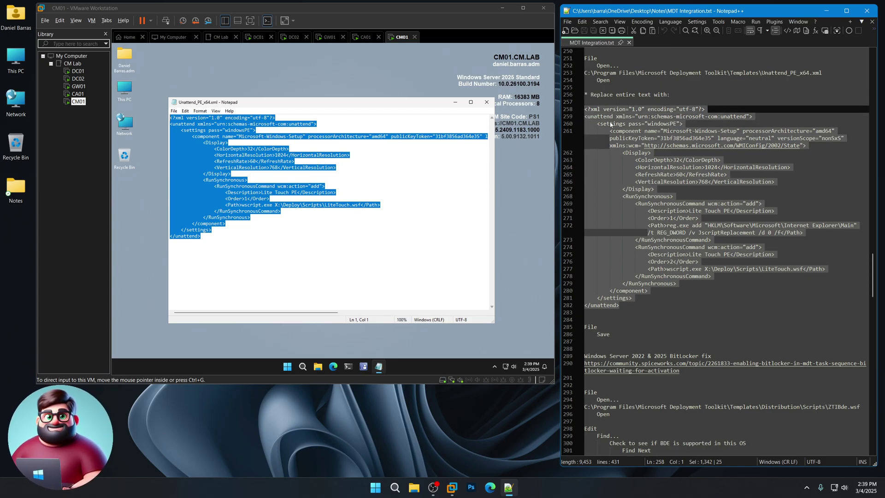
right_click(611, 124)
click(640, 136)
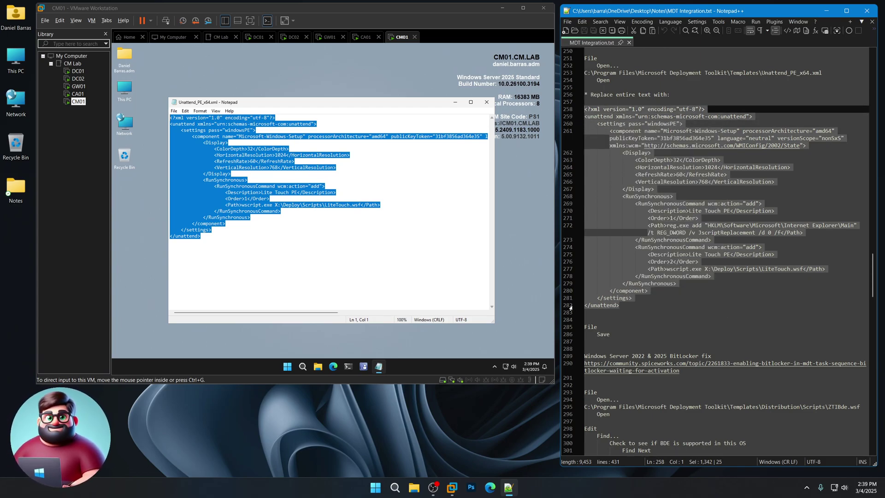
click(319, 103)
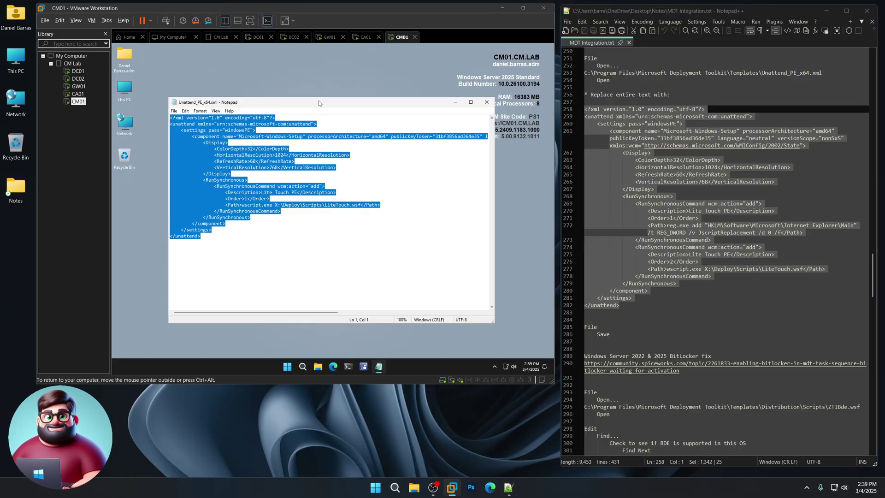
key(ctrl+v)
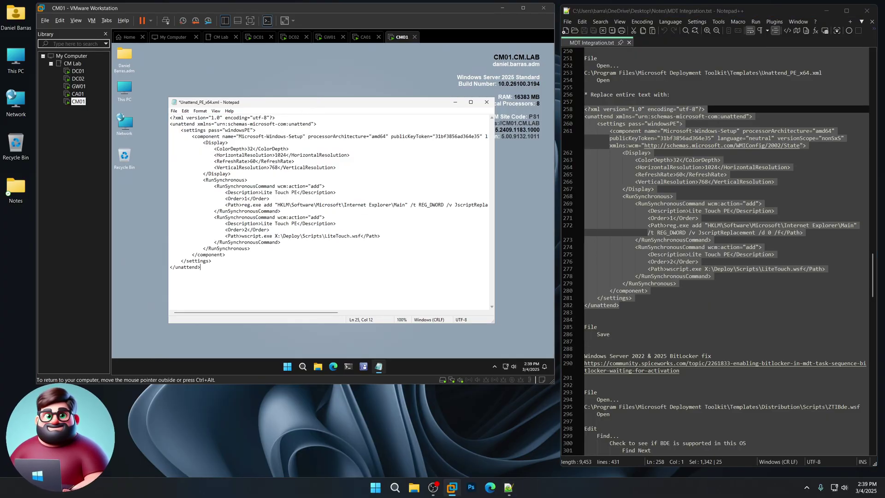
click(174, 111)
click(192, 142)
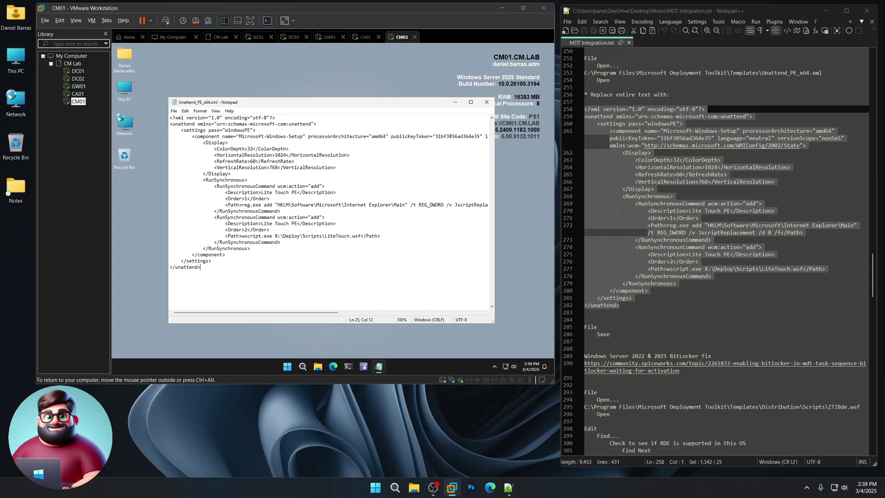
scroll(694, 253, down, 8)
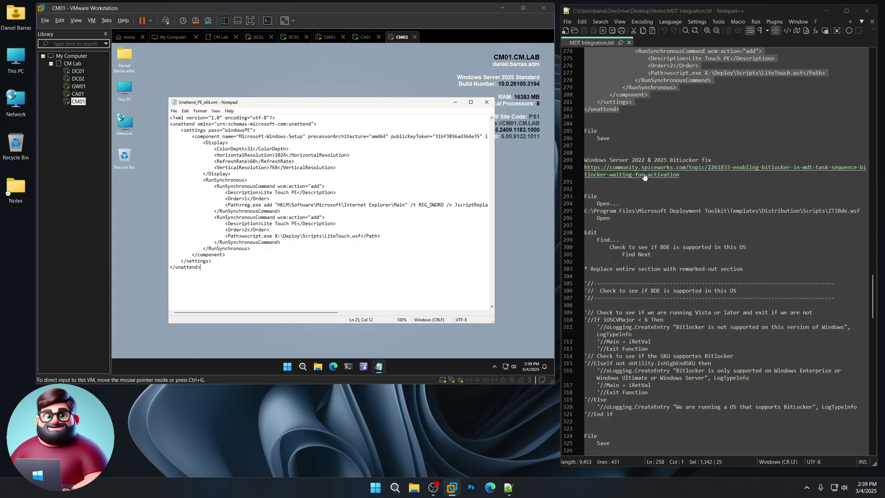
Step: Find the Spiceworks answer's commented-out ZTIBde.wsf BDE check code for enabling BitLocker, then close Edge
click(644, 175)
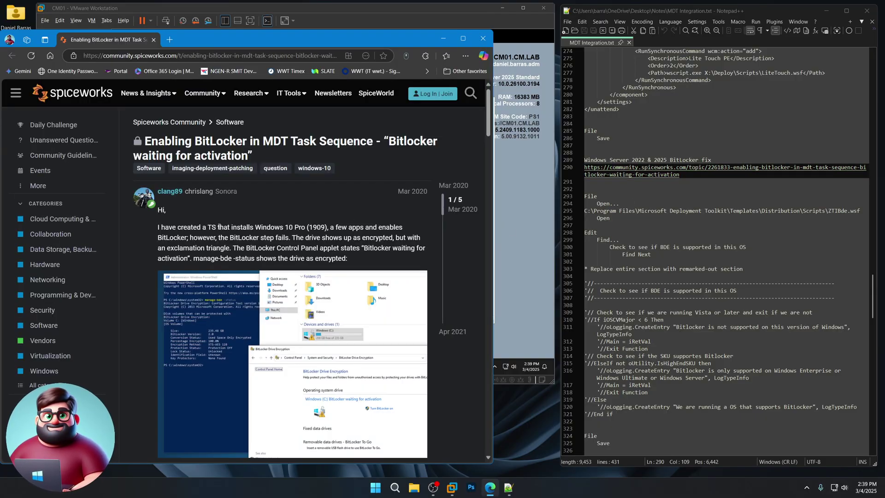
scroll(456, 233, down, 3)
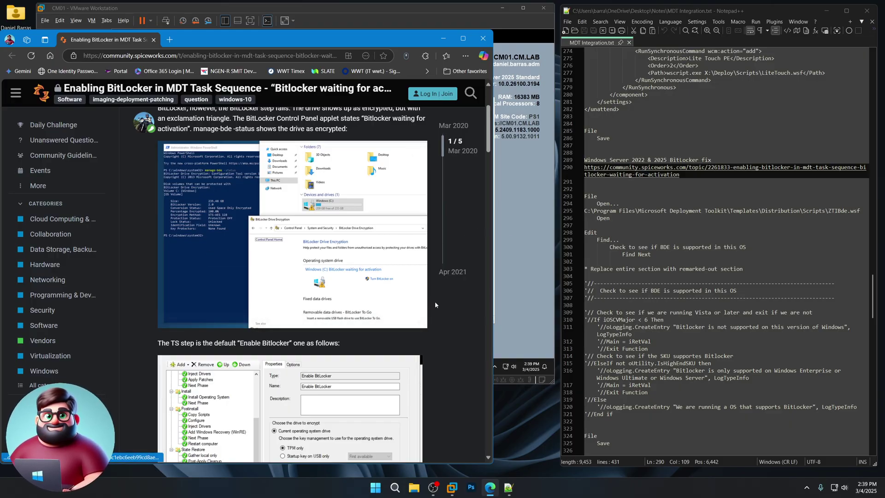
scroll(444, 332, down, 3)
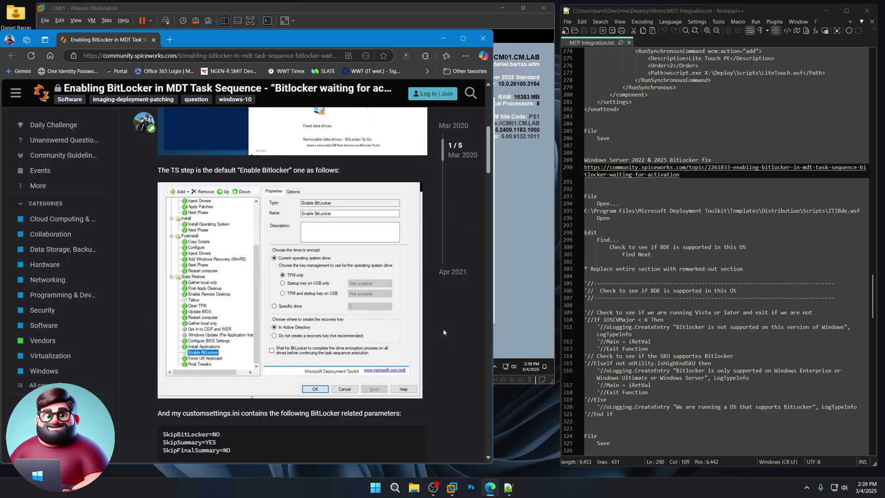
scroll(443, 328, down, 3)
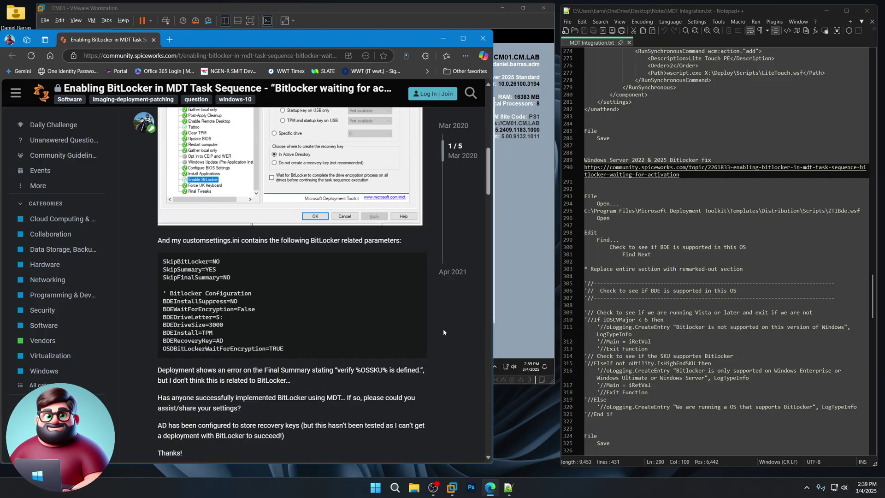
scroll(443, 328, down, 2)
scroll(444, 332, down, 6)
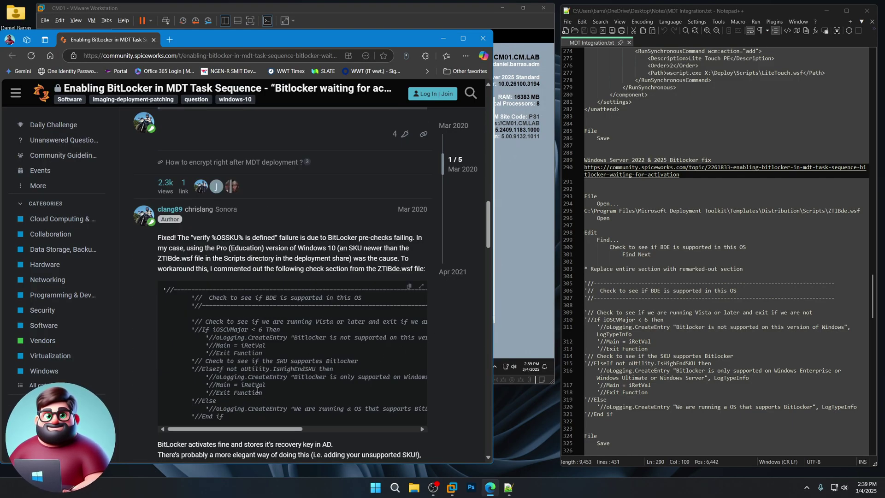
scroll(247, 324, down, 4)
scroll(208, 231, up, 2)
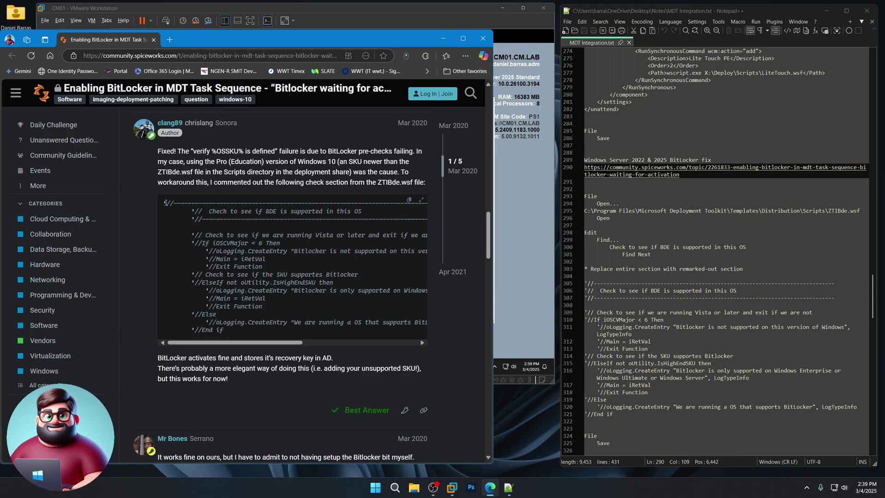
drag(193, 211, 207, 322)
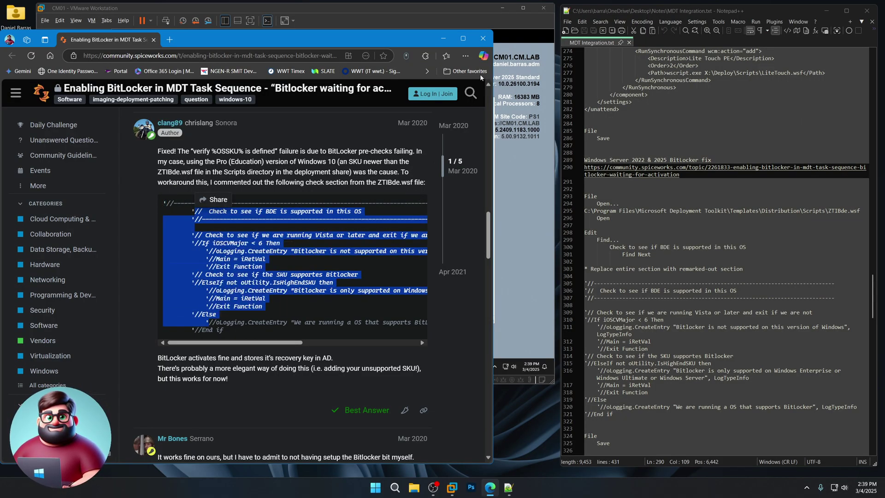
click(482, 38)
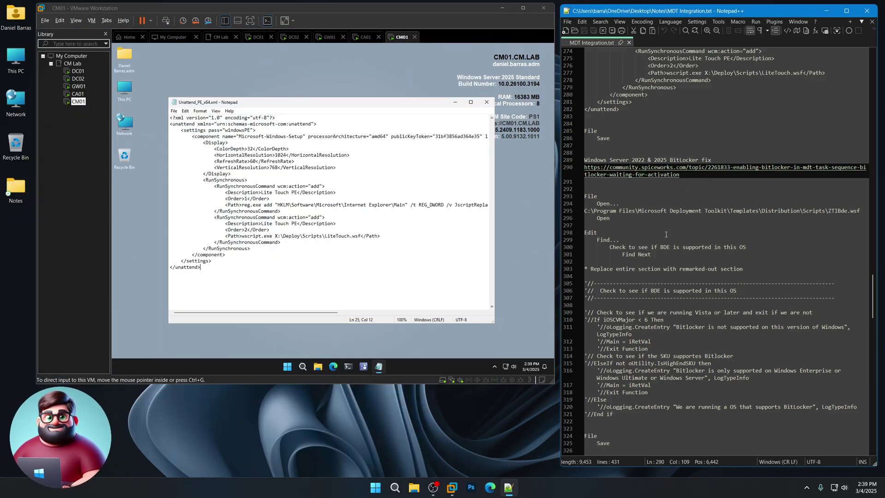
Step: Open the VM's ZTIBde.wsf in Notepad using the path copied from the notes
drag(860, 213, 577, 212)
right_click(600, 213)
click(613, 225)
click(174, 112)
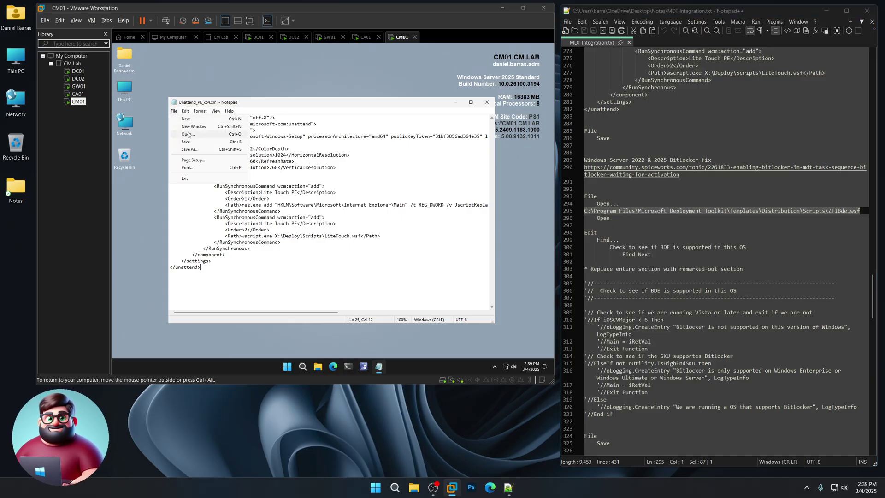
click(187, 133)
key(ctrl+v)
key(Return)
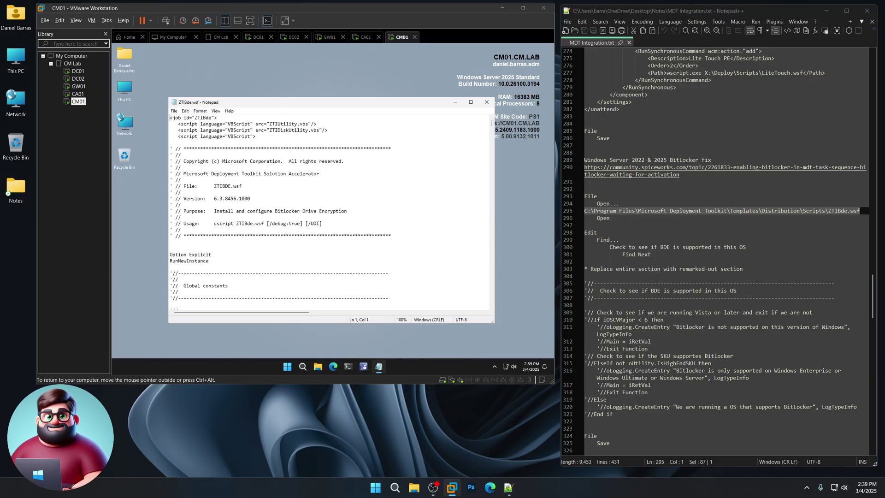
Step: Search ZTIBde.wsf for the BDE support check heading to locate that section
click(185, 111)
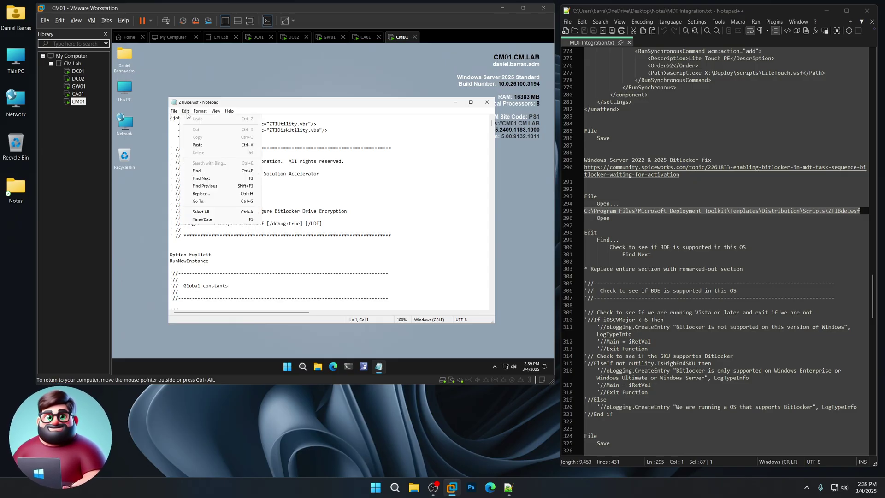
click(198, 170)
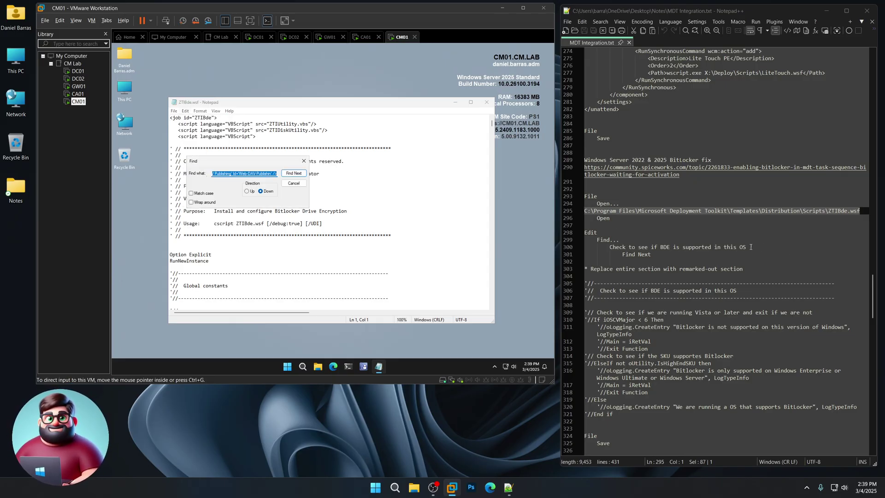
drag(748, 247, 611, 249)
right_click(633, 247)
click(666, 259)
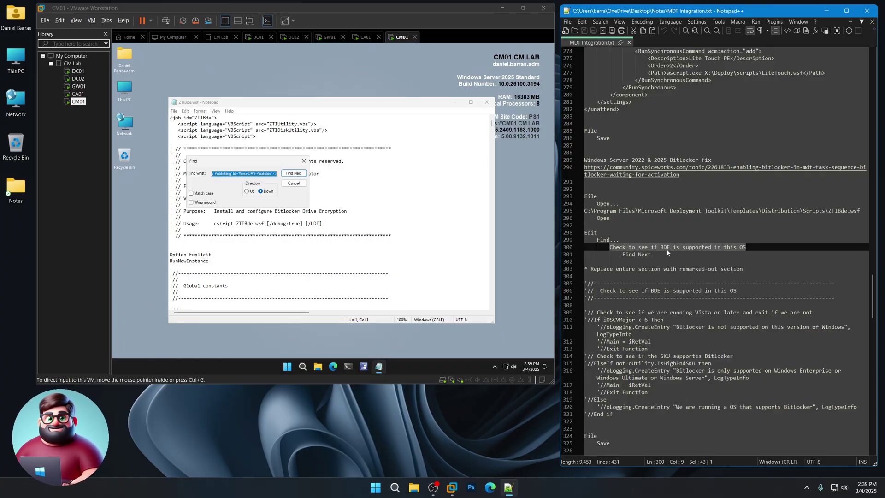
click(243, 162)
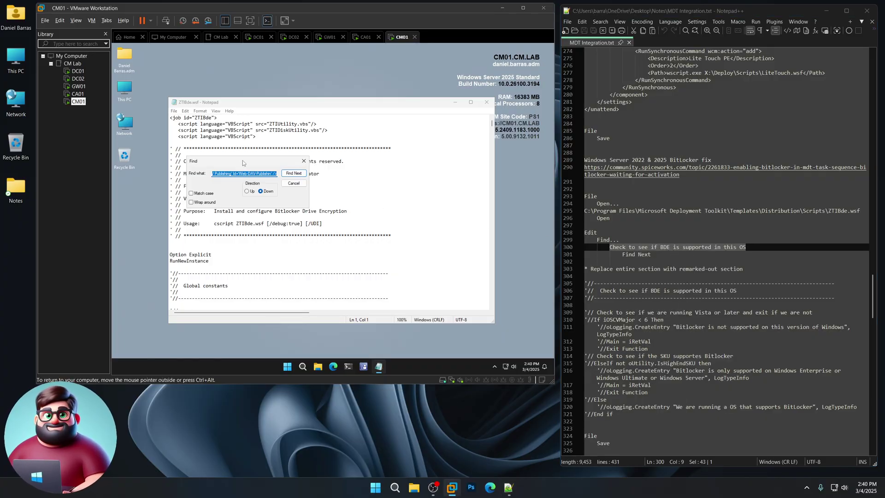
key(ctrl+v)
click(294, 173)
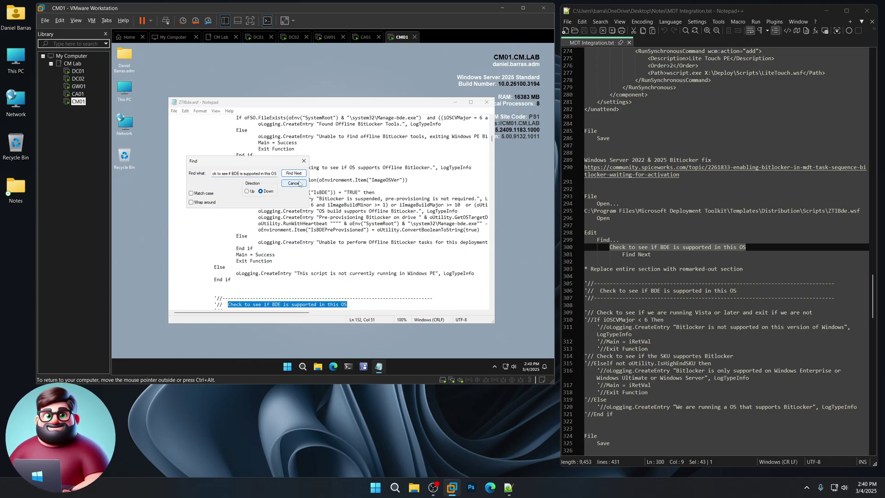
click(294, 183)
scroll(351, 211, down, 8)
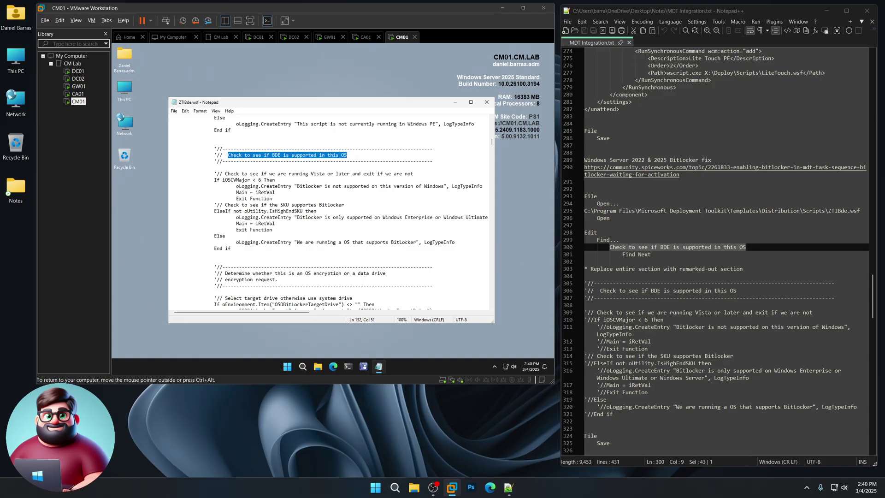
Step: Replace the BitLocker OS-support check block with its commented-out version and save
drag(231, 248, 169, 148)
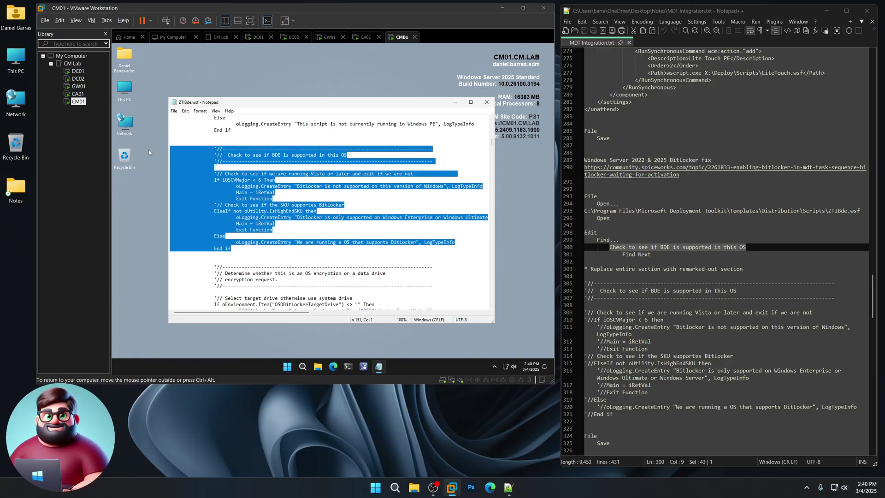
scroll(645, 329, down, 3)
drag(619, 349, 615, 226)
right_click(614, 227)
click(620, 240)
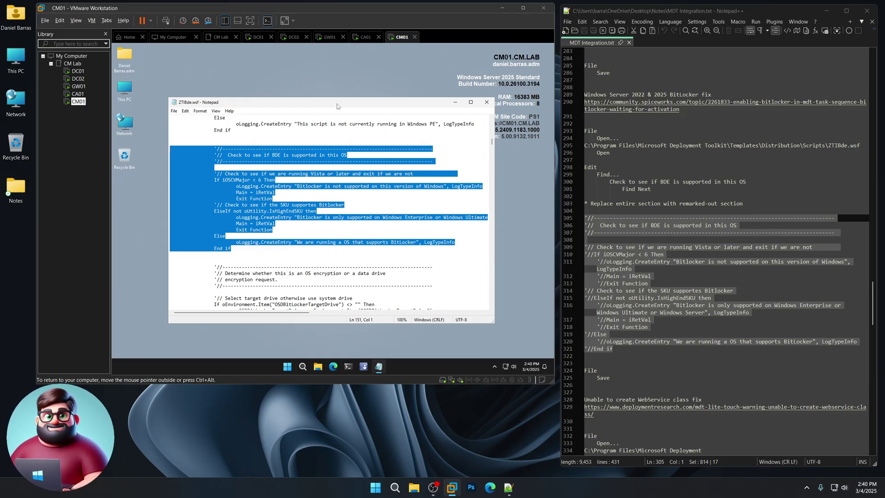
key(ctrl+v)
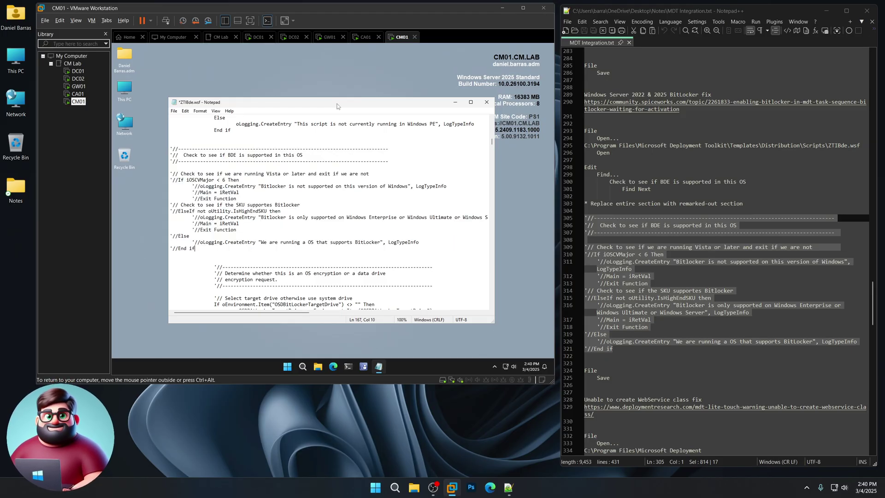
click(174, 111)
click(194, 144)
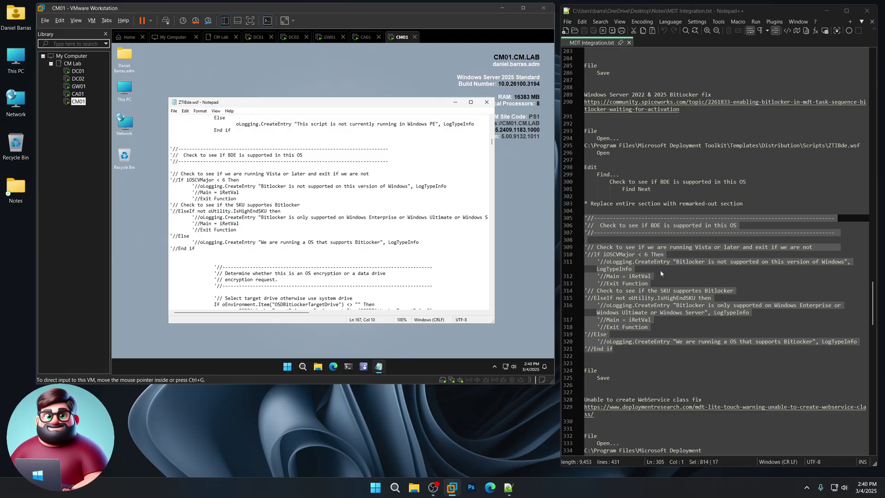
scroll(659, 273, down, 10)
Step: Read the deploymentresearch.com article on the 'Unable to create WebService class' warning, then close Edge
click(653, 193)
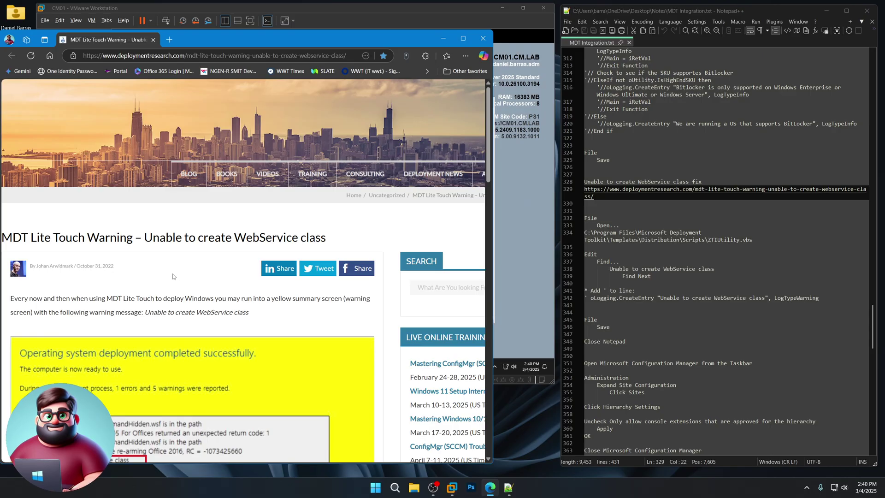
scroll(173, 277, down, 3)
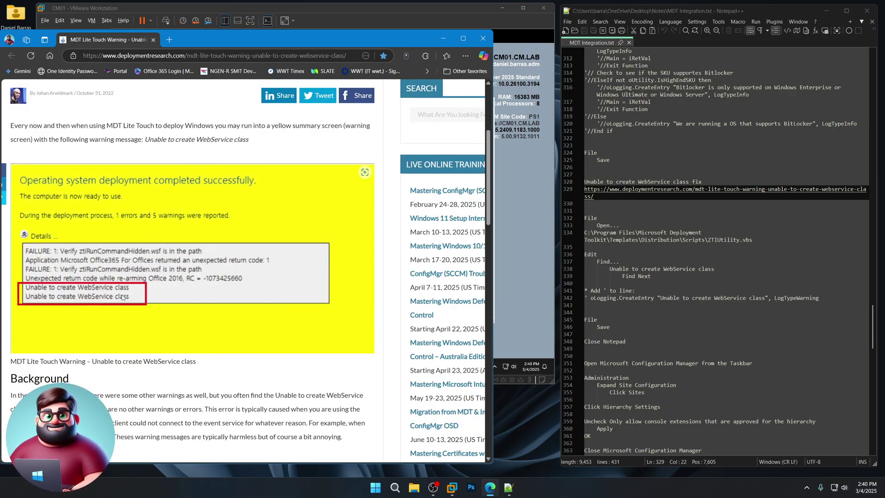
scroll(122, 297, down, 3)
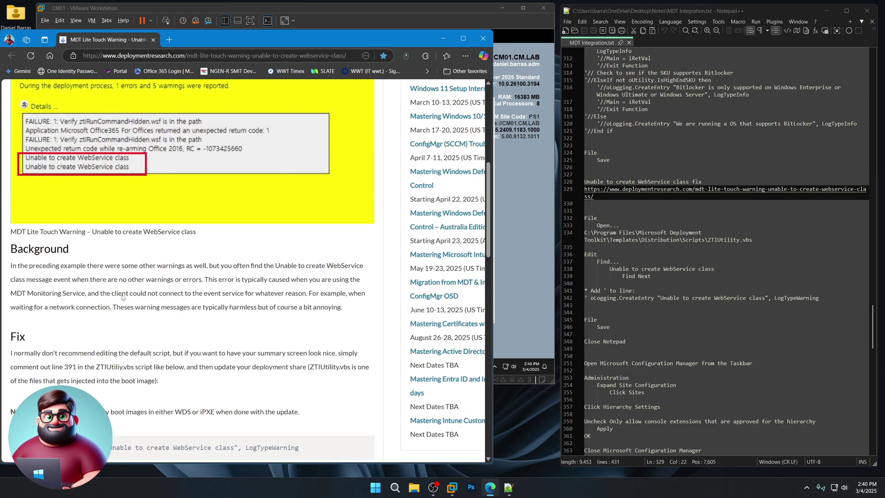
scroll(122, 295, down, 2)
scroll(154, 299, up, 7)
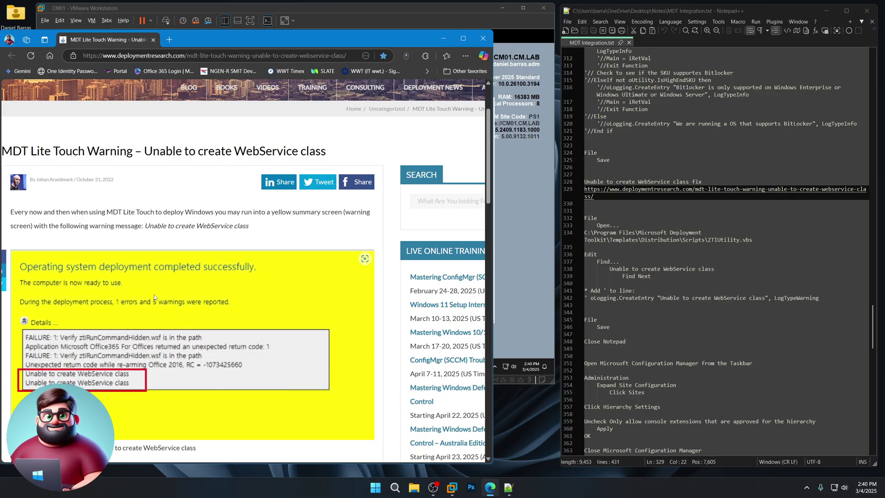
double_click(273, 213)
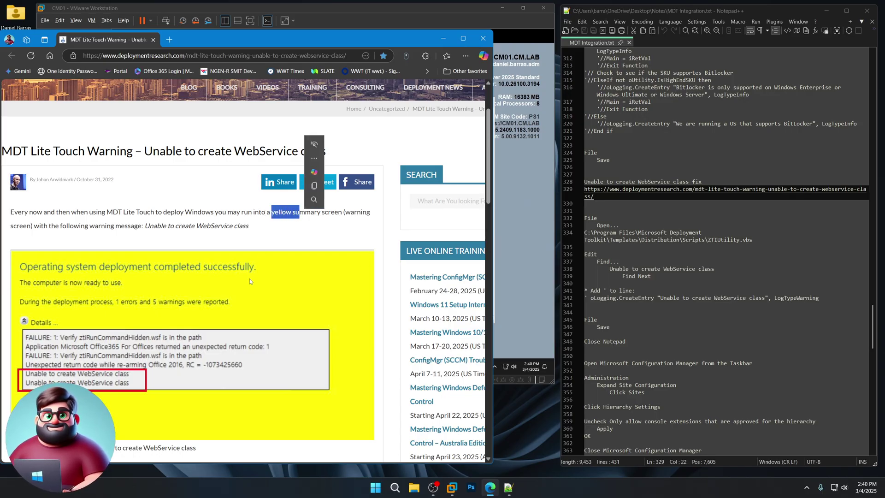
click(176, 222)
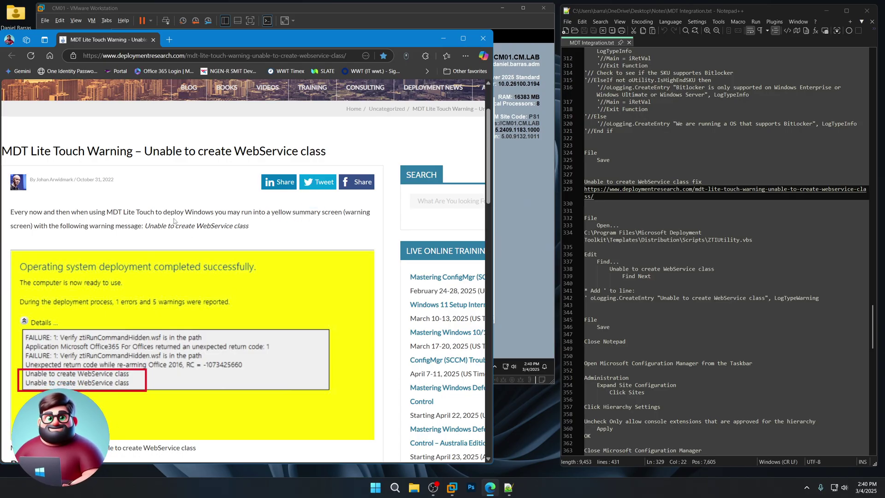
click(484, 39)
drag(762, 240, 584, 233)
Step: Open the VM's ZTIUtility.vbs in Notepad using the path copied from the notes
right_click(608, 241)
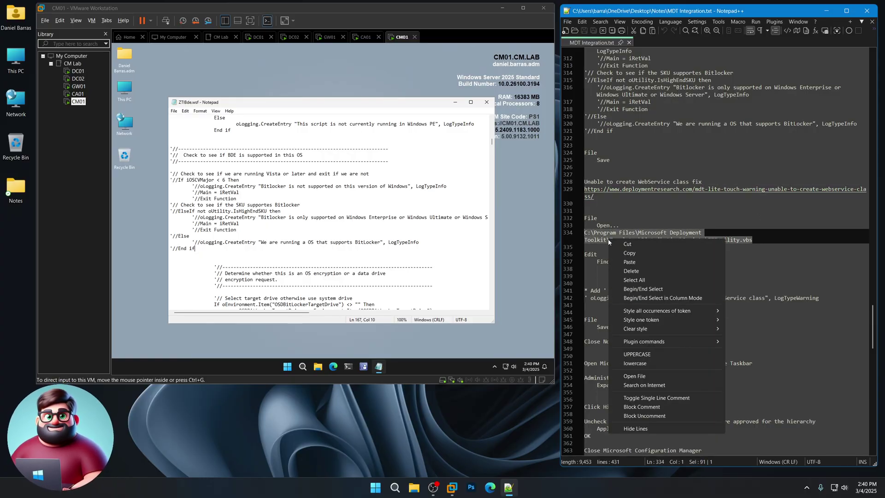
click(629, 254)
click(174, 111)
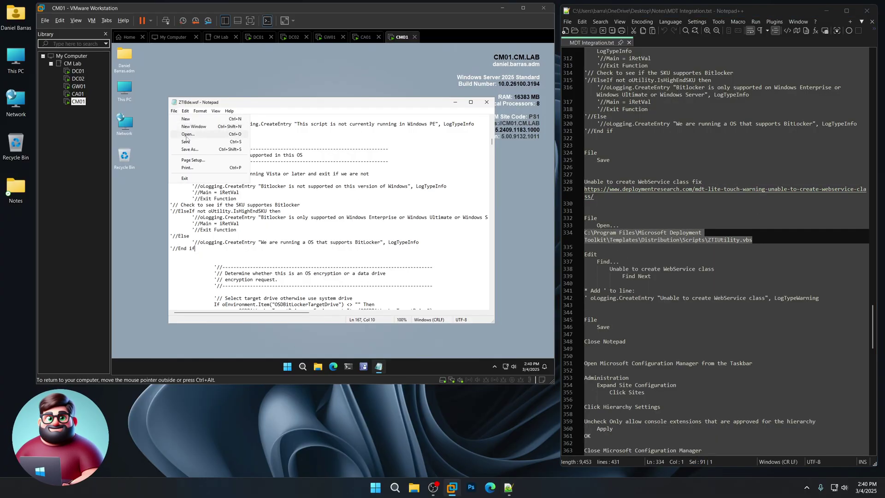
click(188, 134)
key(ctrl+v)
click(331, 267)
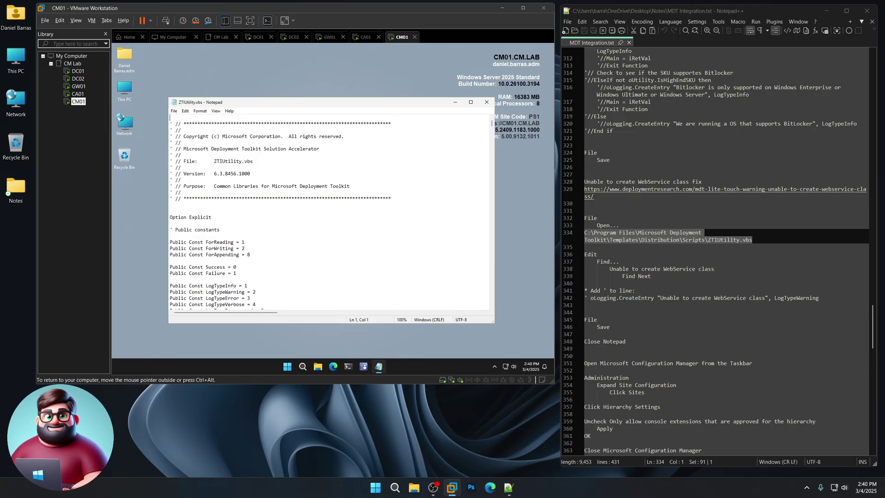
Step: Search ZTIUtility.vbs for the 'Unable to create WebService class' log line
click(185, 110)
click(196, 162)
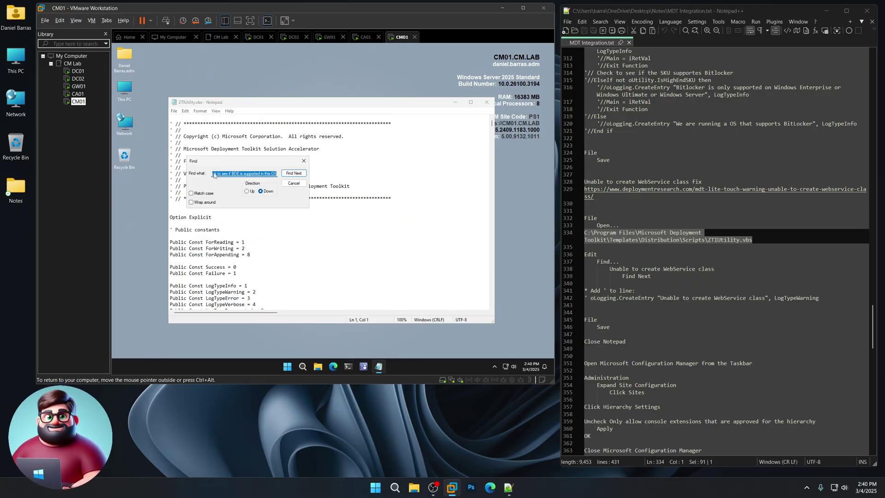
drag(714, 268, 609, 268)
right_click(631, 269)
click(636, 281)
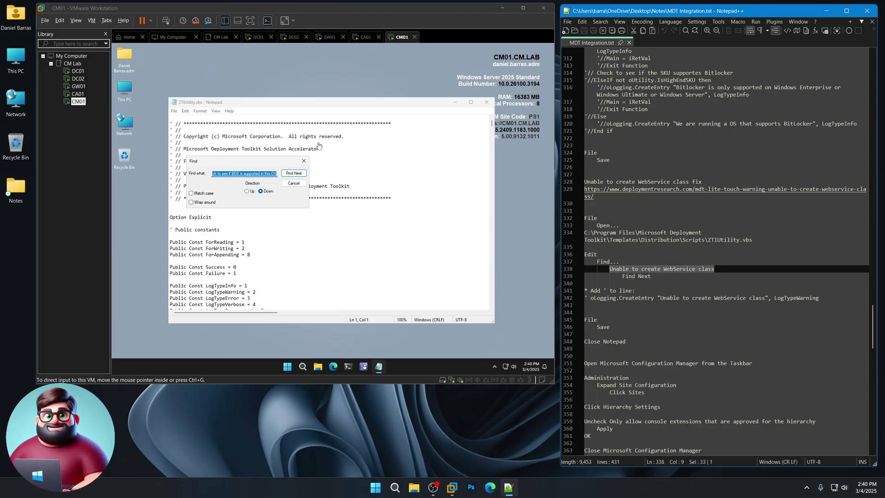
click(248, 162)
key(ctrl+v)
click(294, 173)
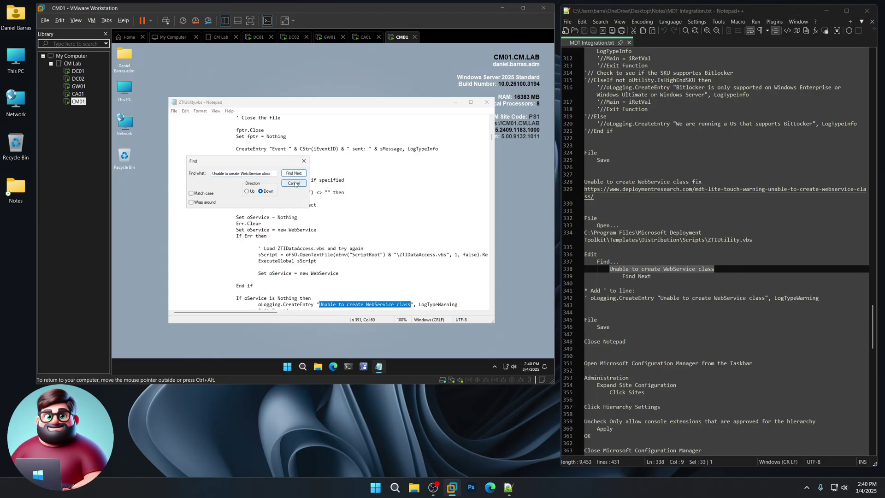
click(294, 183)
scroll(492, 137, down, 5)
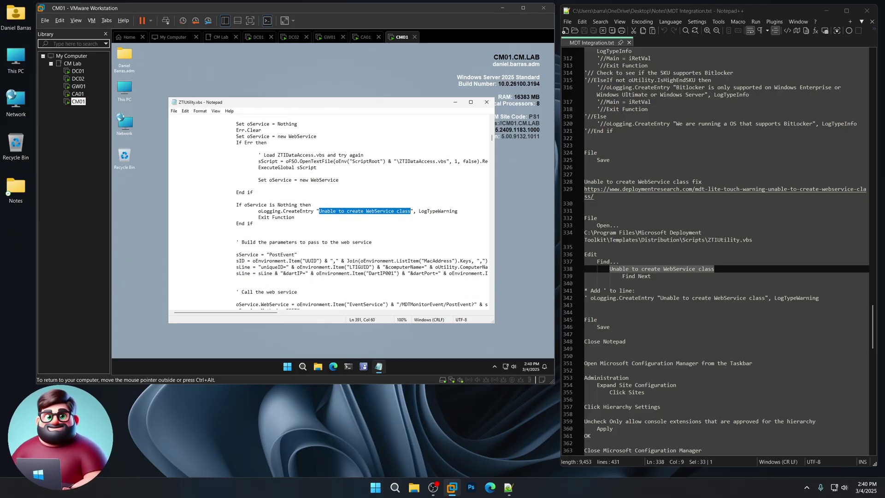
Step: Comment out line 391 with an apostrophe, save ZTIUtility.vbs, and close Notepad
click(258, 211)
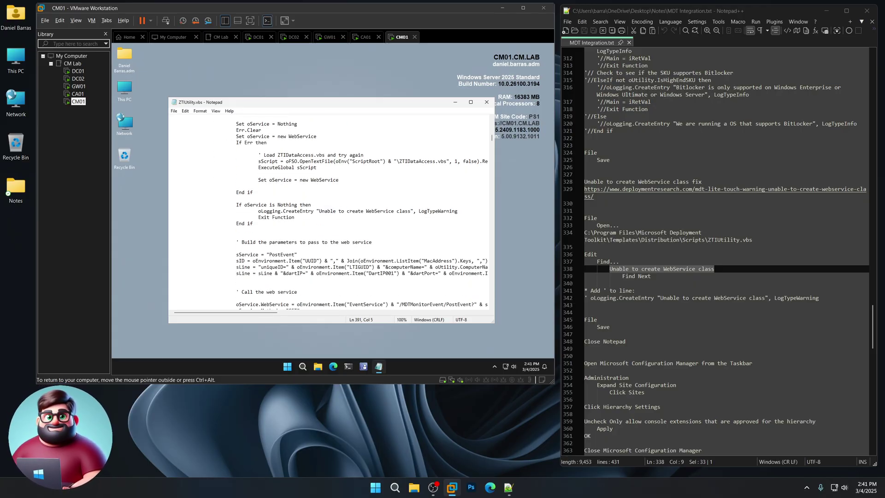
text(')
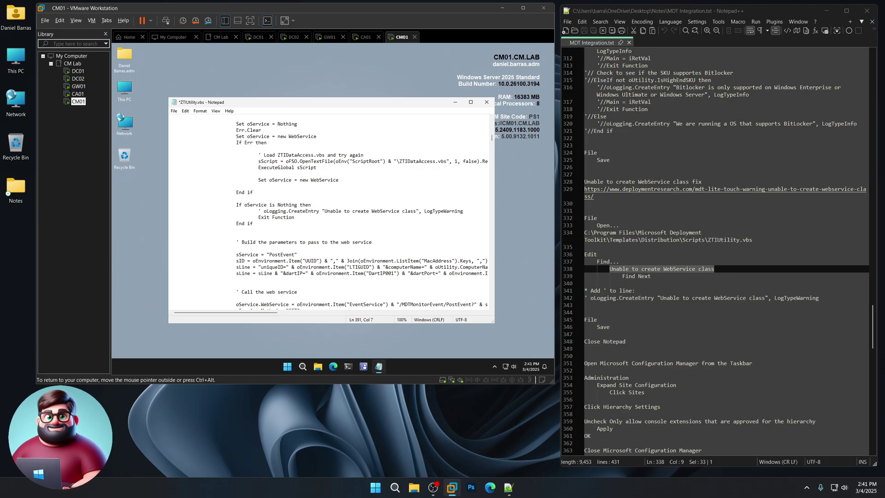
click(174, 112)
click(203, 142)
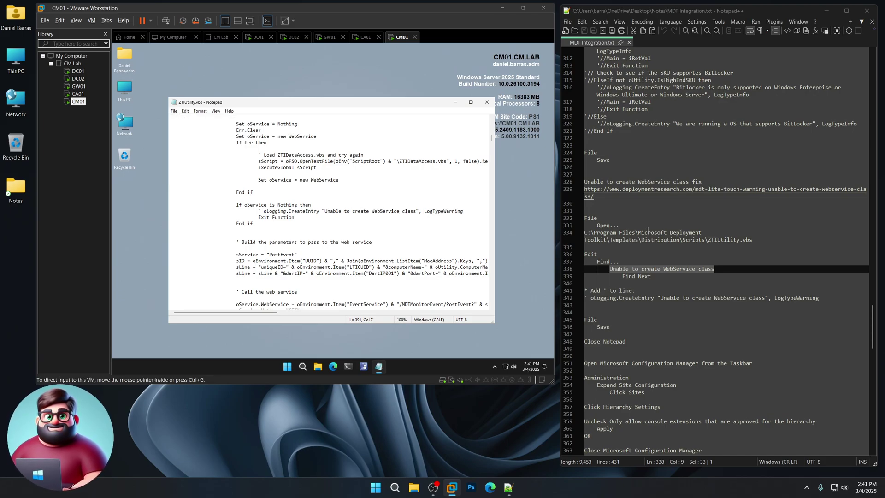
scroll(639, 252, down, 7)
drag(825, 146, 584, 139)
scroll(680, 173, down, 4)
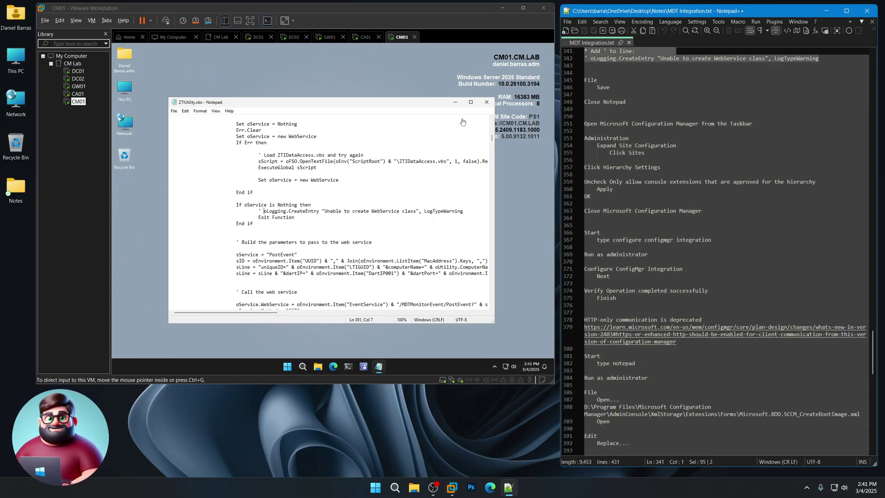
click(487, 101)
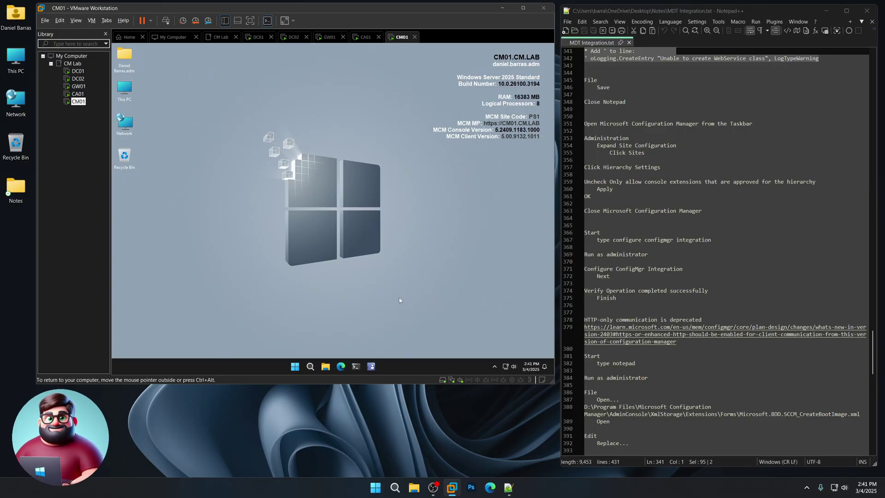
Step: Open Hierarchy Settings under Administration > Site Configuration > Sites in the Configuration Manager console
click(371, 366)
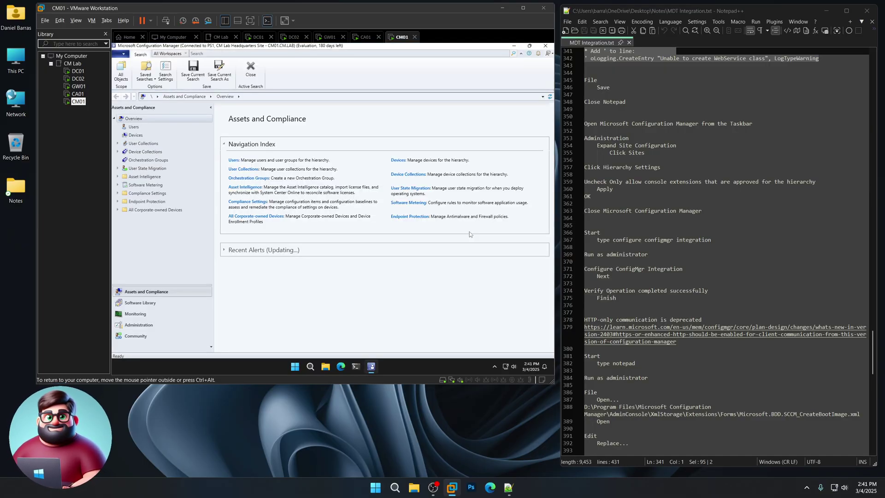
drag(822, 183, 571, 185)
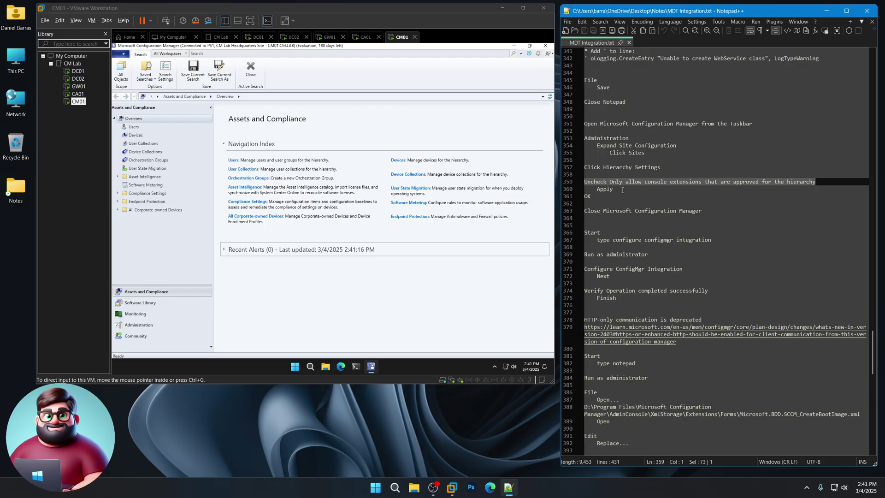
click(254, 333)
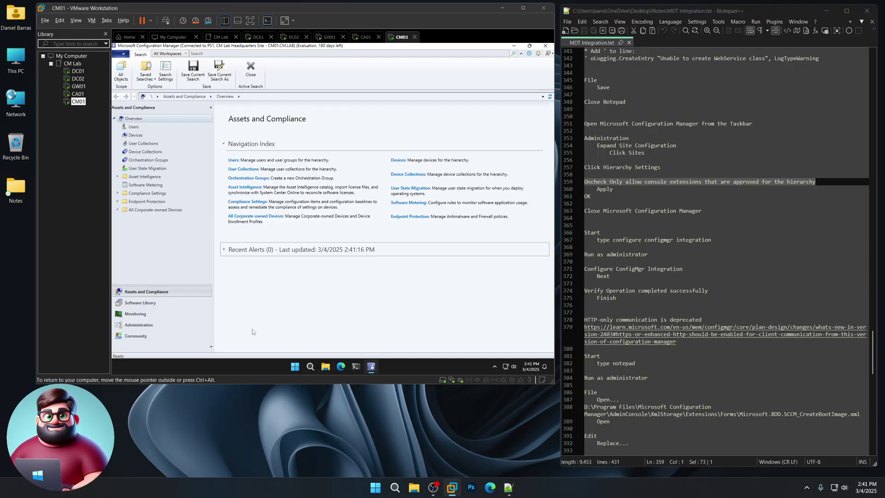
click(136, 326)
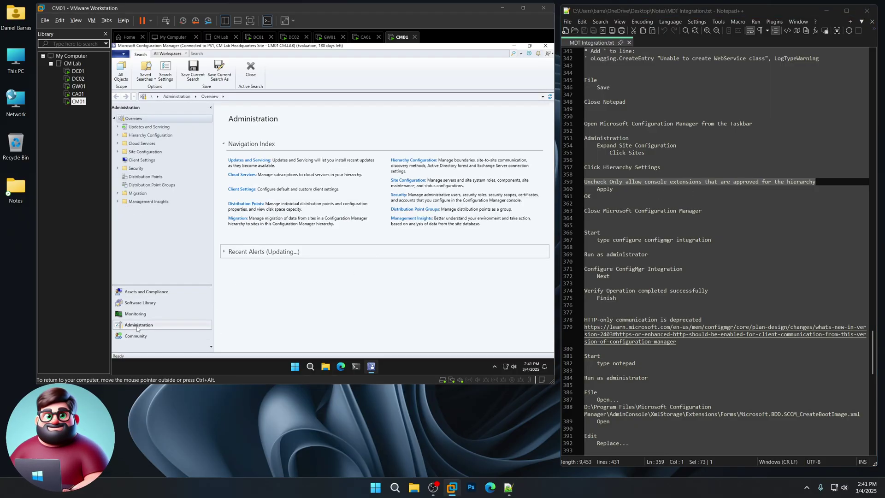
click(118, 152)
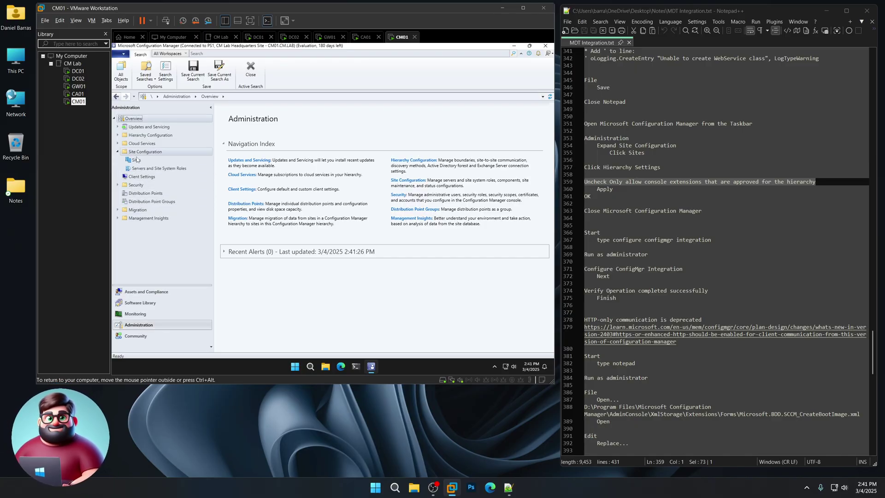
click(136, 160)
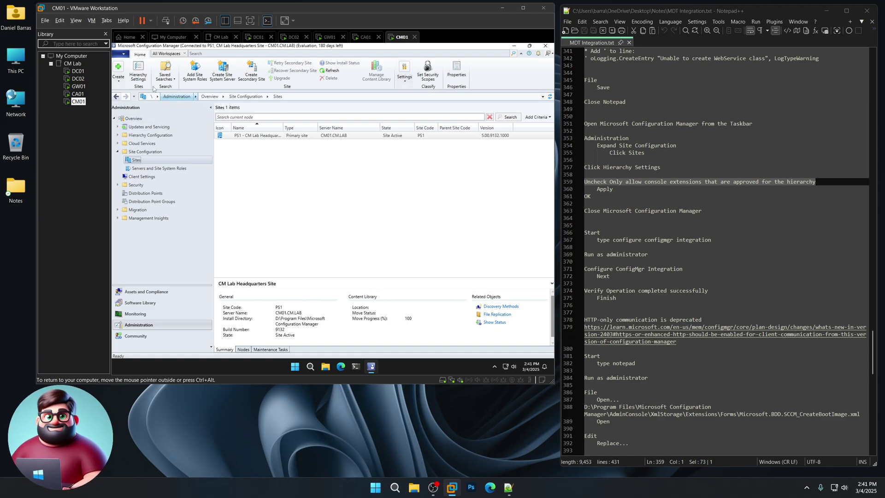
click(141, 74)
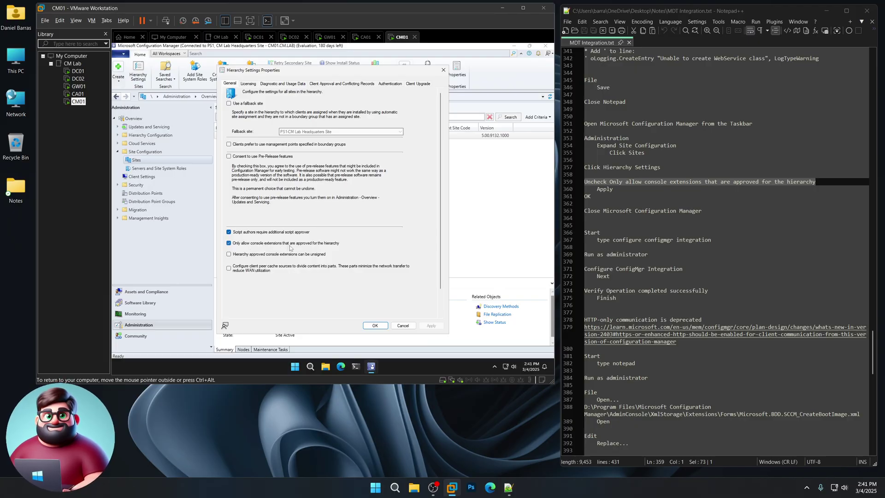
Step: Uncheck 'Only allow console extensions that are approved', apply it, and close the console
click(229, 243)
click(431, 325)
click(376, 326)
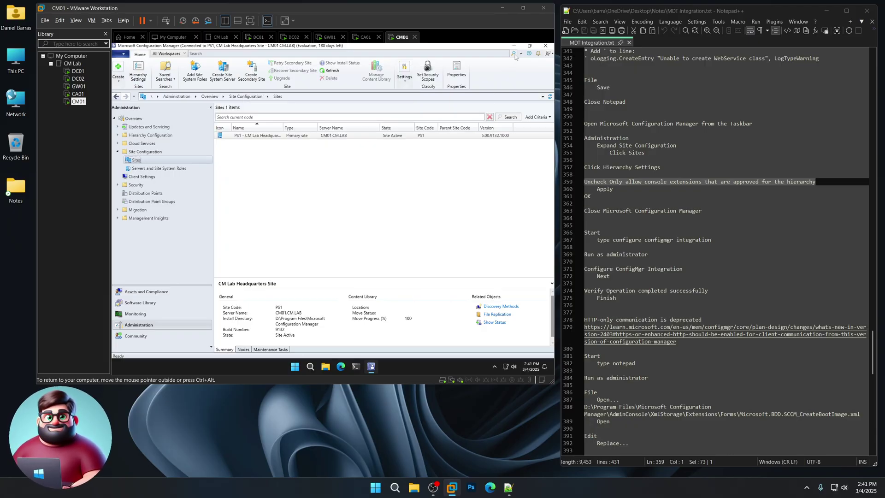
click(545, 46)
scroll(715, 249, down, 4)
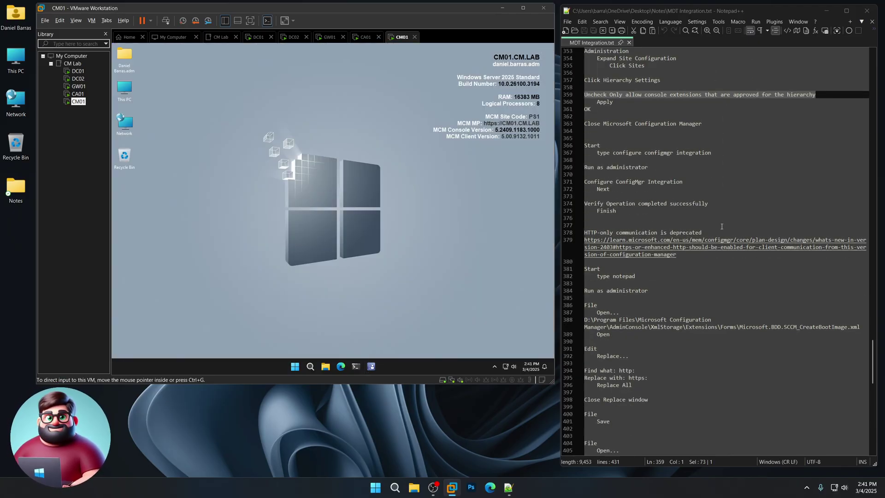
Step: Run Configure ConfigMgr Integration as administrator to install MDT extensions for site PS1 and confirm success
click(293, 369)
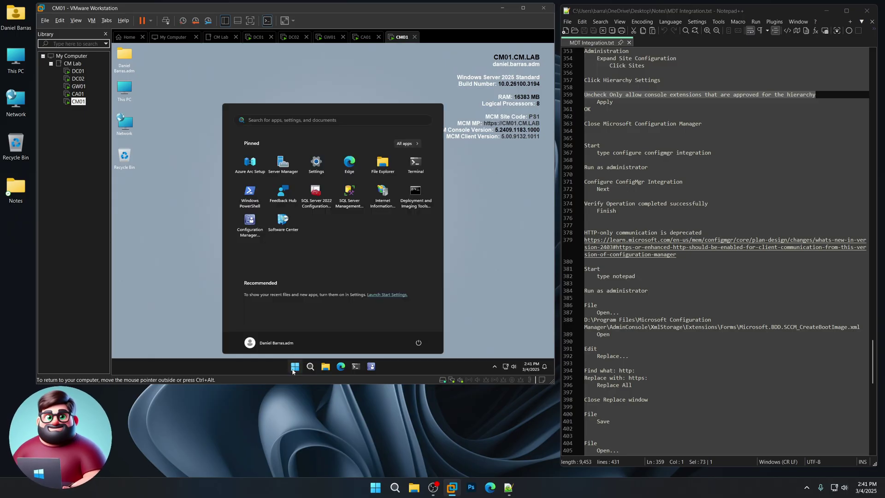
text(configu)
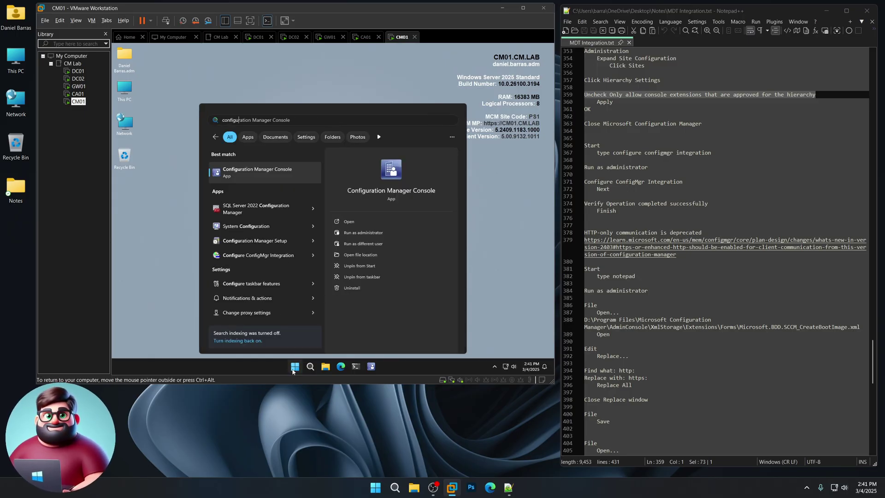
text(re configmgr)
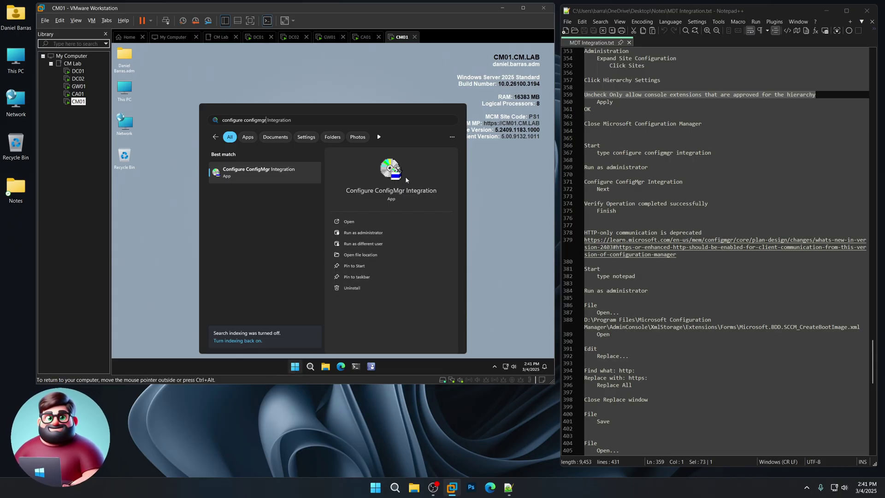
click(367, 232)
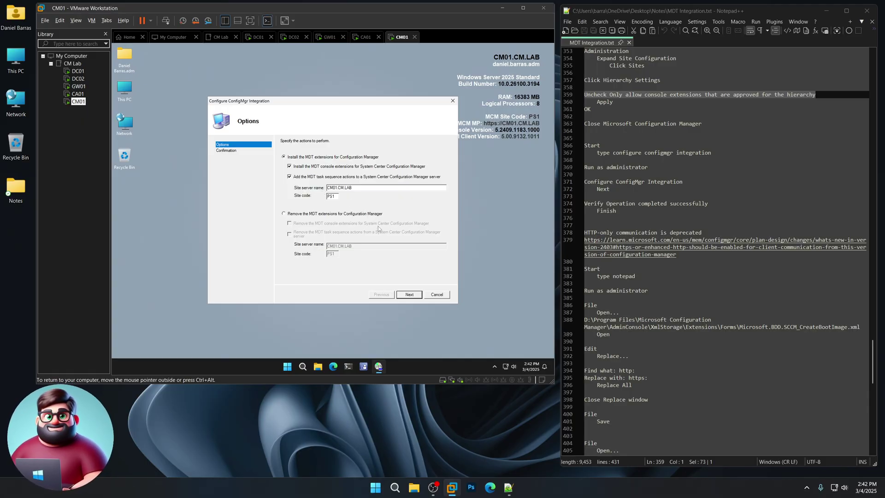
click(410, 295)
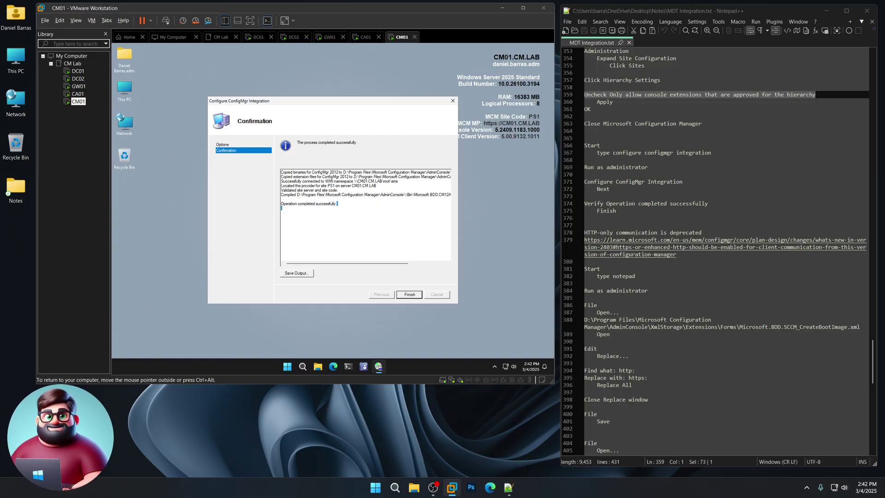
drag(338, 203, 281, 204)
drag(708, 203, 582, 198)
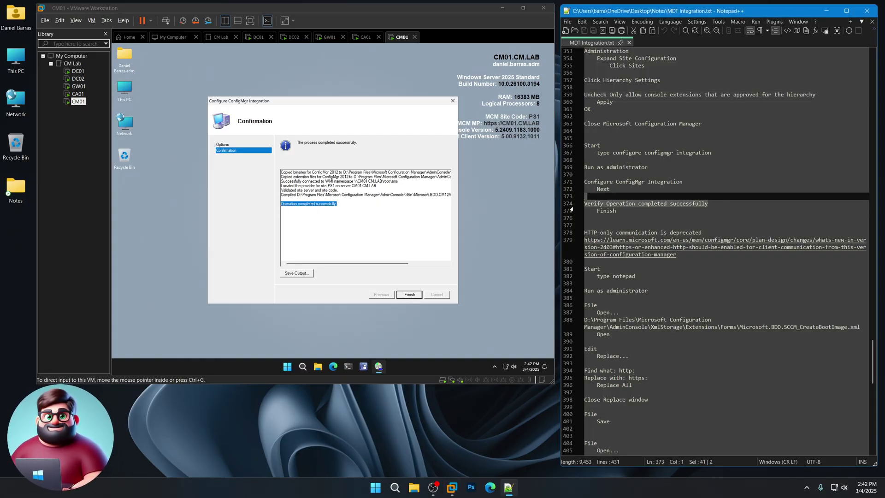
click(409, 295)
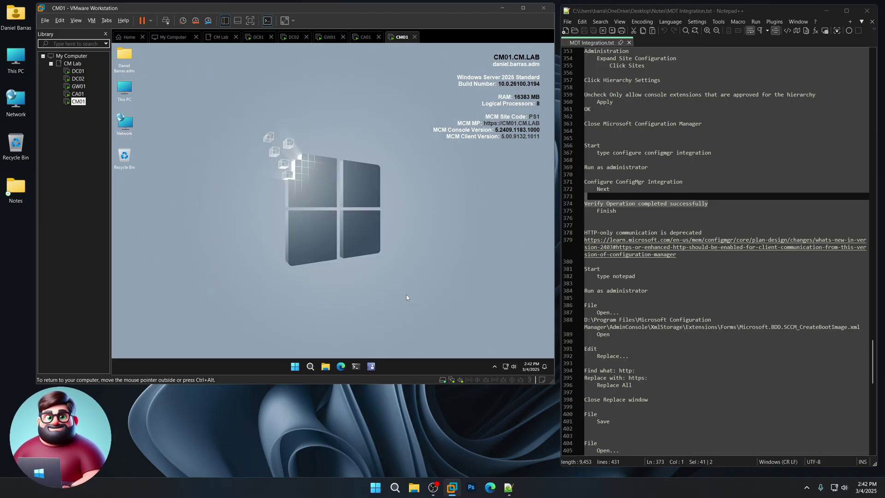
scroll(700, 213, down, 5)
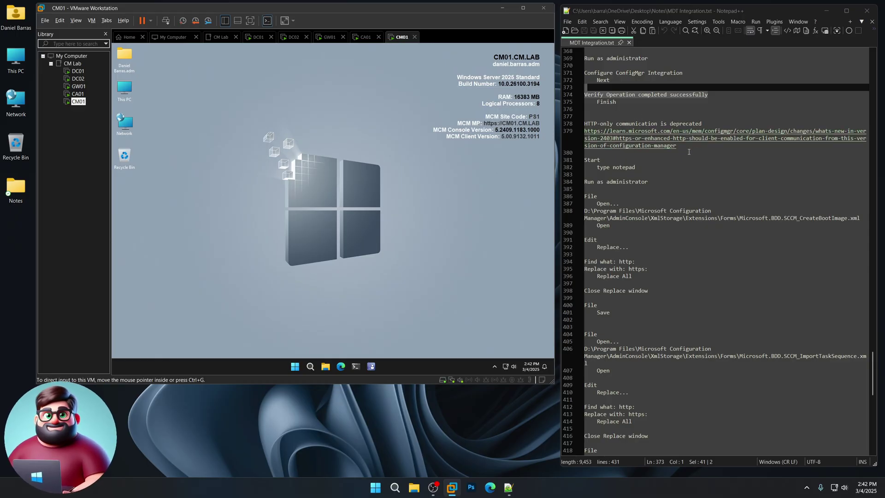
drag(676, 146, 583, 131)
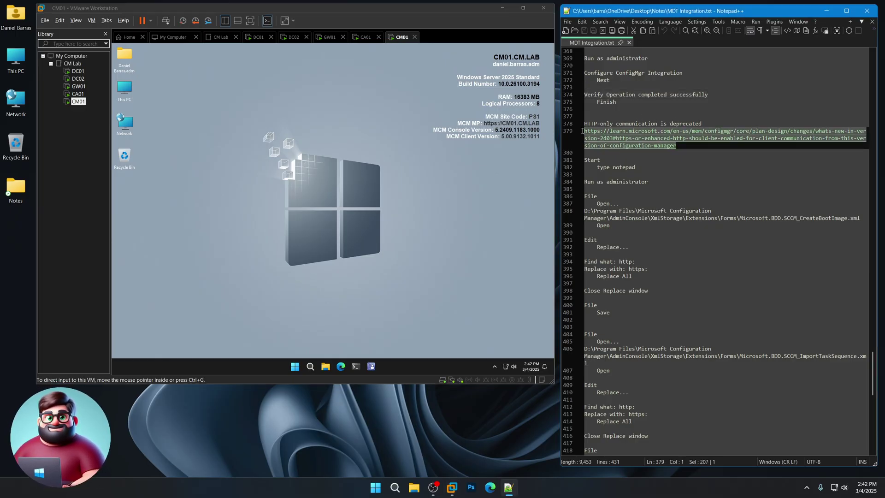
right_click(615, 140)
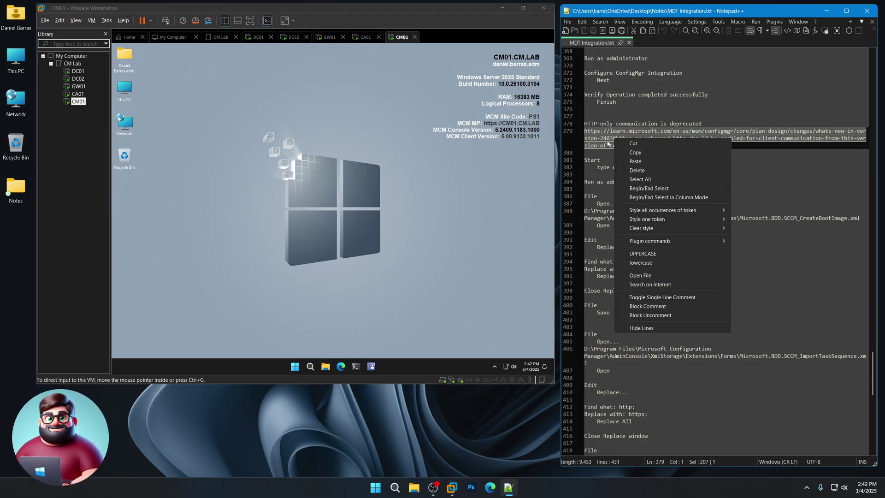
click(635, 152)
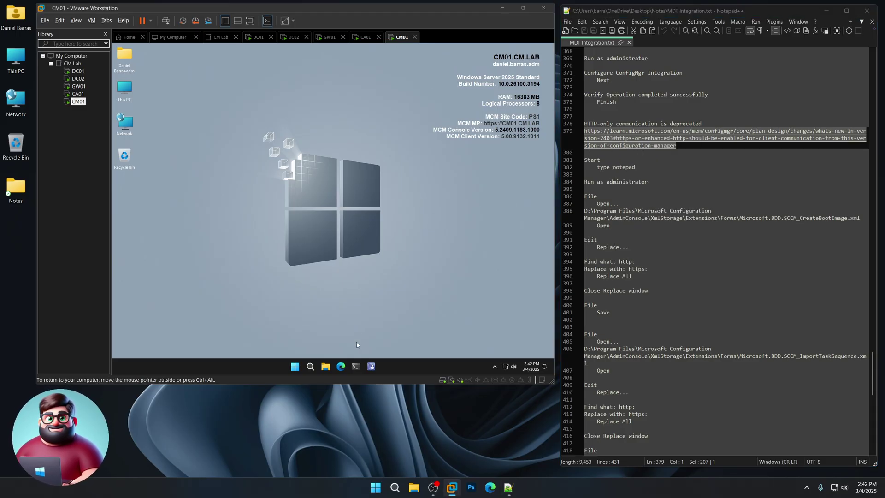
click(340, 366)
key(ctrl+v)
key(Return)
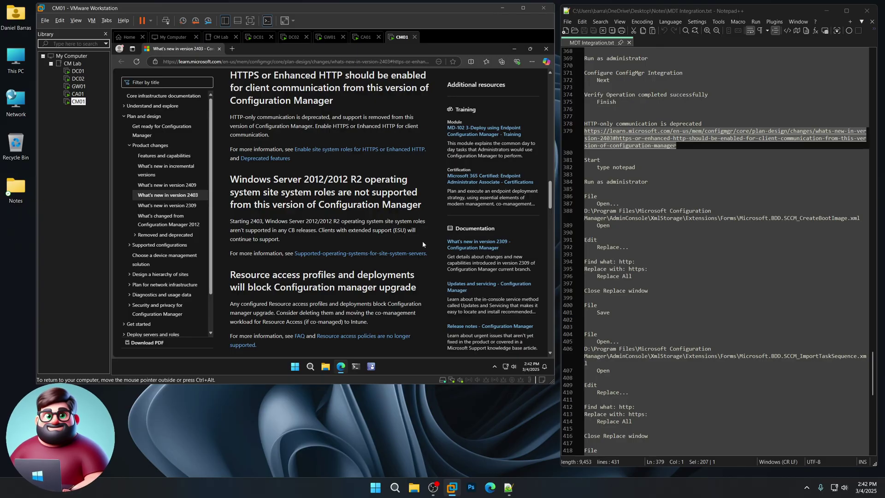
drag(704, 124, 579, 123)
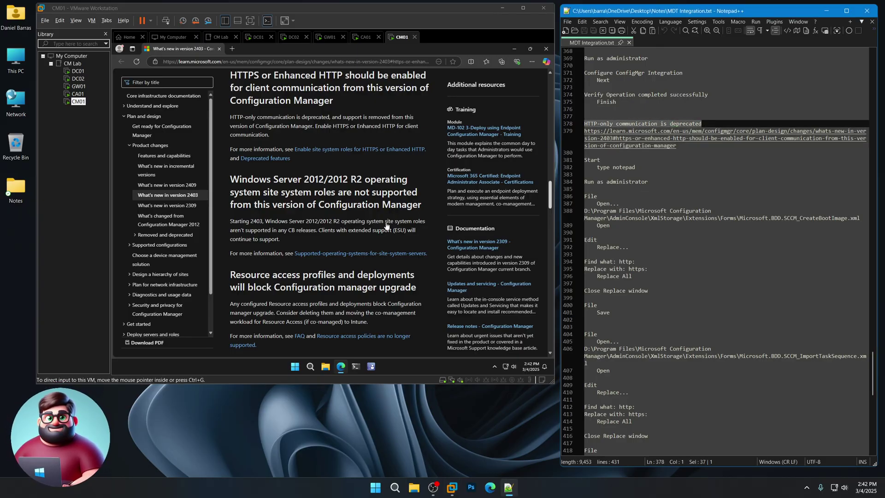
click(425, 203)
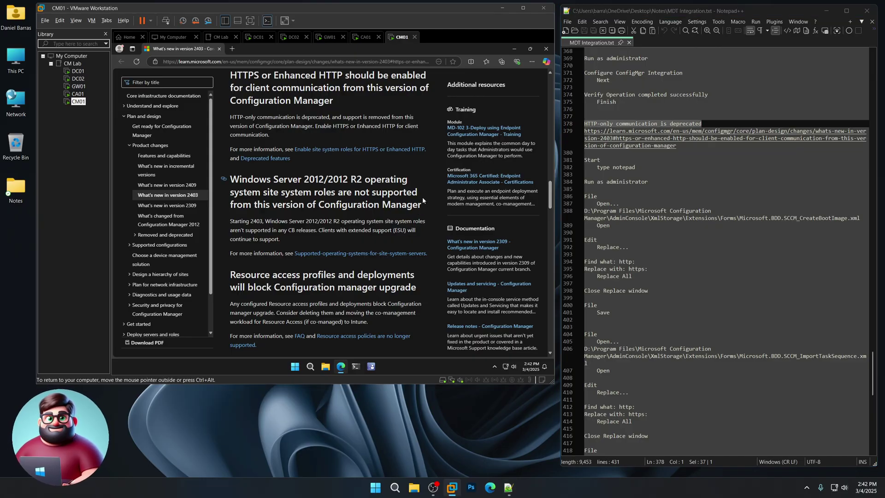
drag(230, 118, 396, 135)
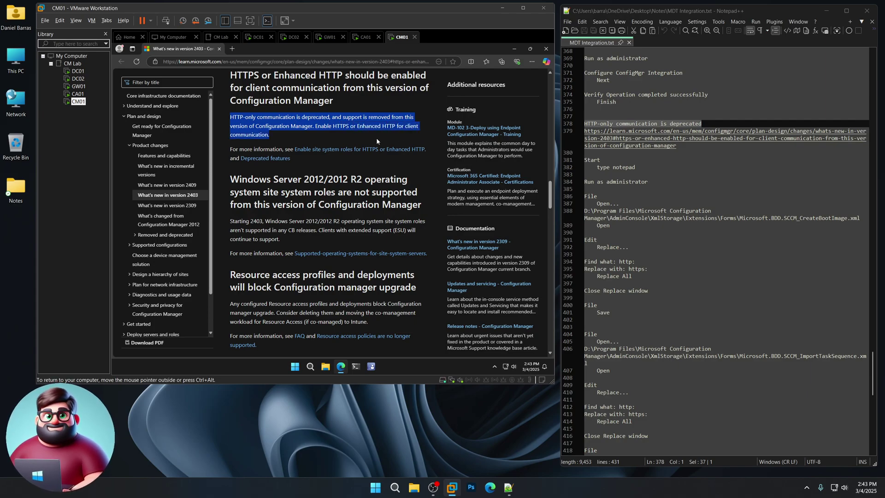
click(546, 50)
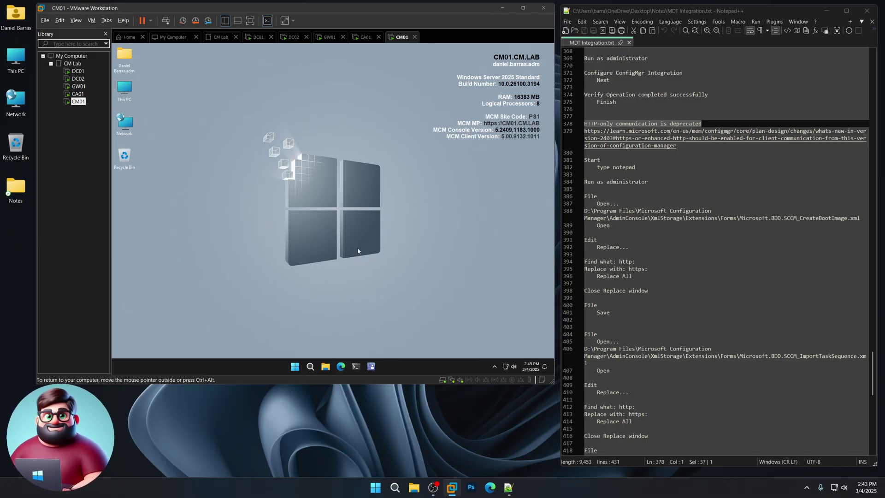
Step: Launch Notepad as administrator from the Start menu
click(294, 367)
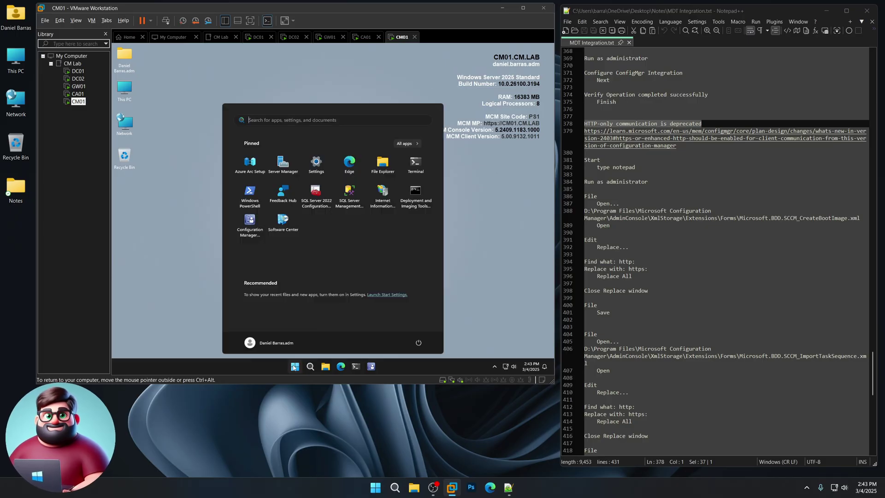
text(notepad)
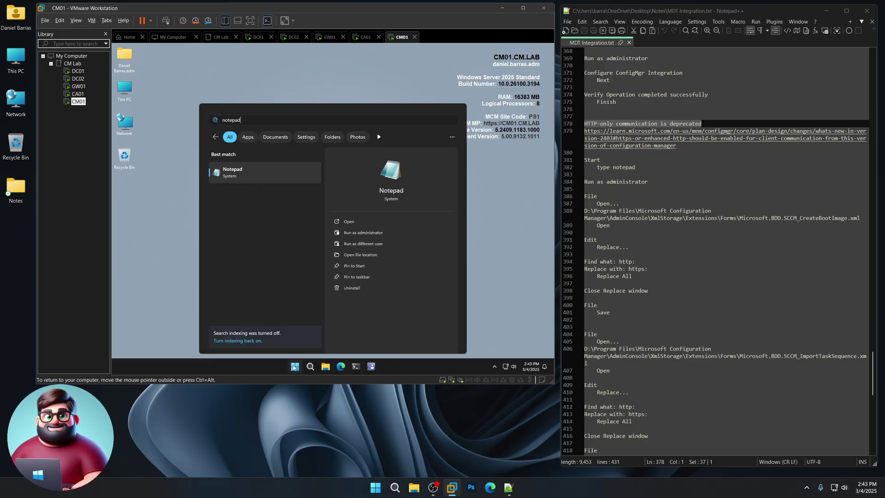
click(363, 232)
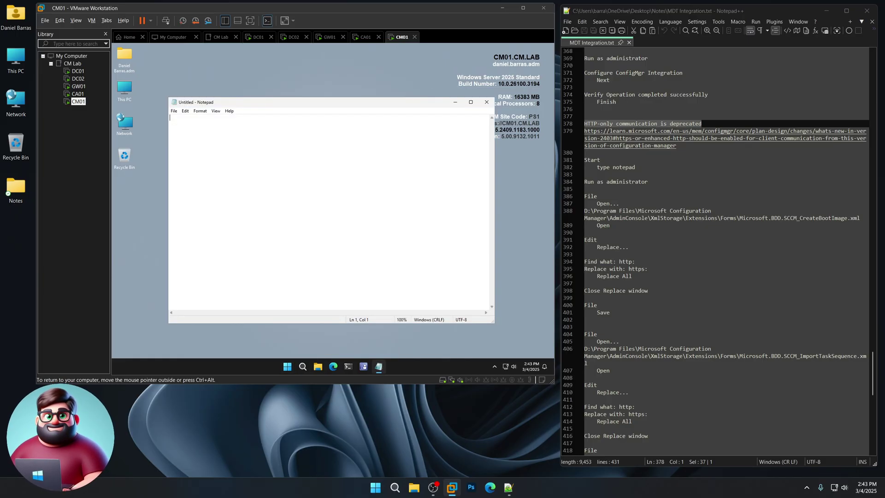
Step: Open Microsoft.BDD.SCCM_CreateBootImage.xml in Notepad using the path copied from the notes
click(174, 111)
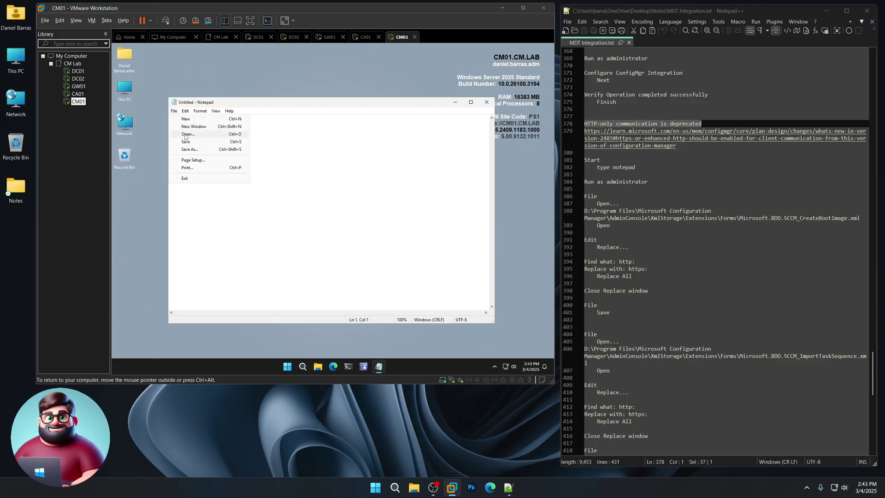
click(186, 135)
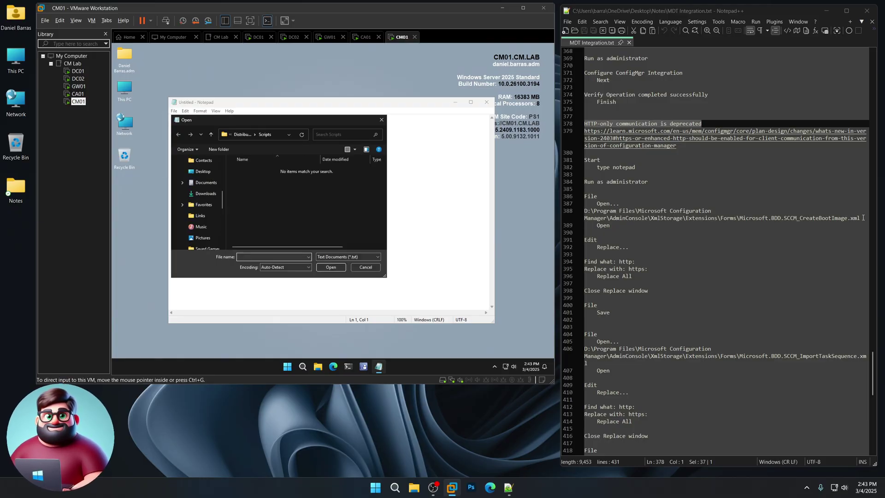
drag(863, 218, 572, 210)
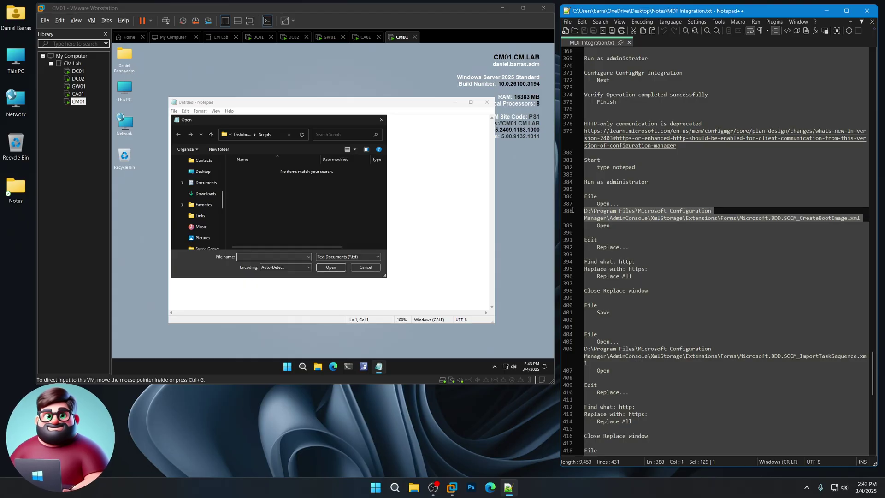
right_click(615, 214)
click(632, 228)
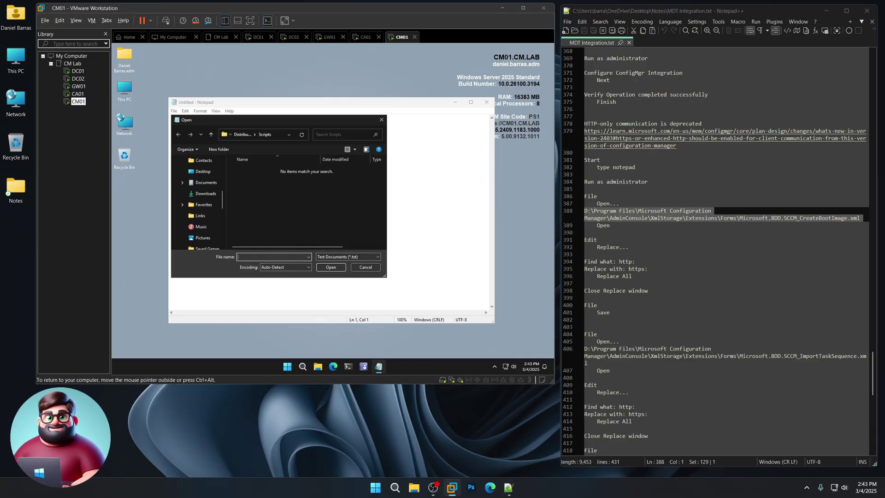
key(ctrl+v)
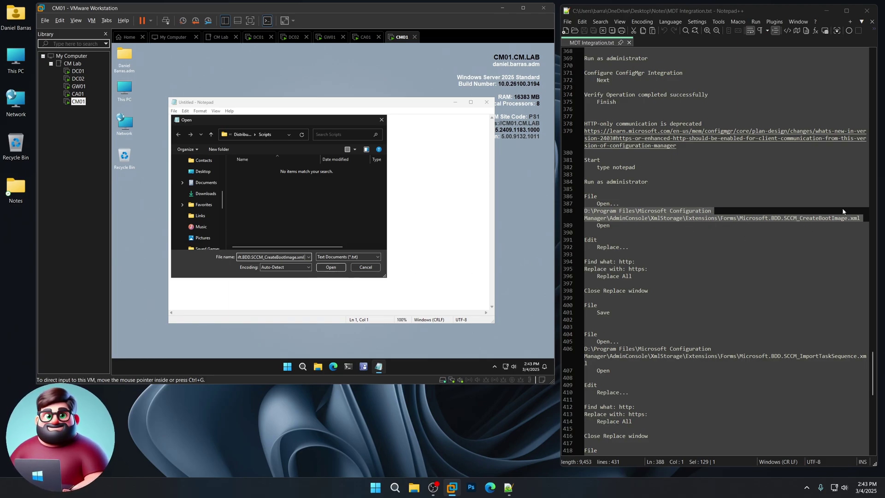
click(331, 268)
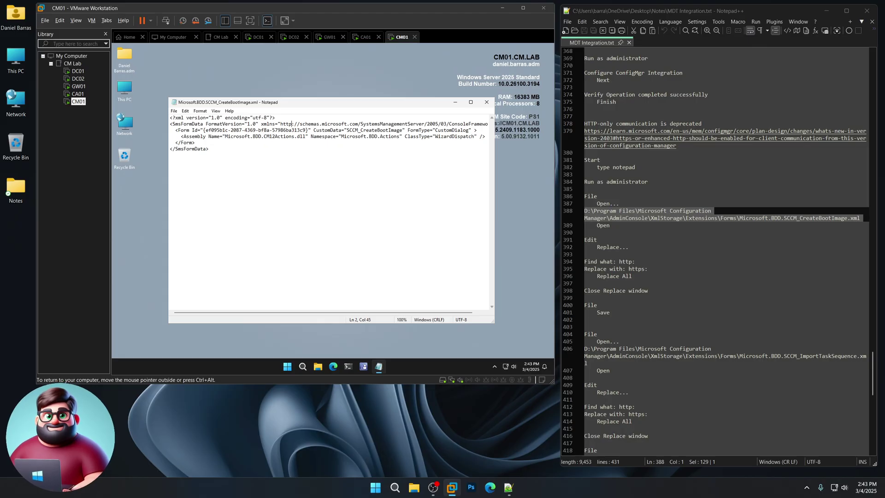
Step: Replace every http with https in the XML and save the file
key(shift+Left)
key(shift+Left)
key(shift+Left)
key(shift+Left)
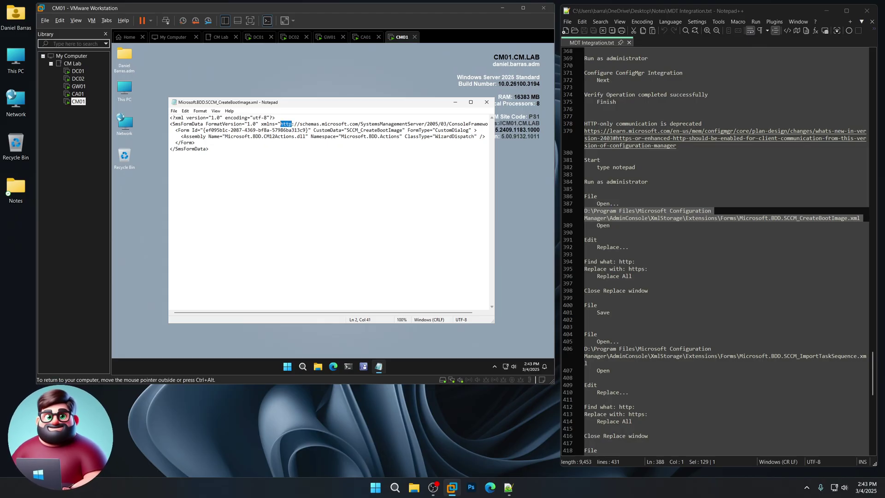
click(185, 111)
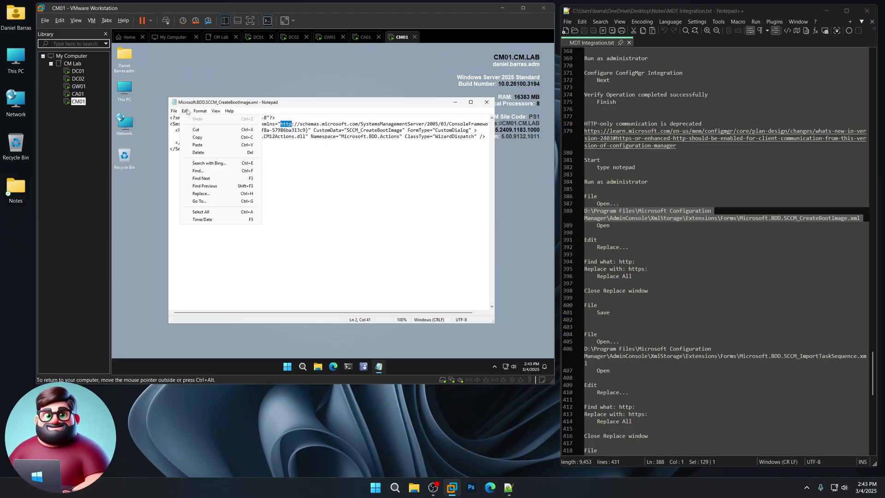
click(206, 194)
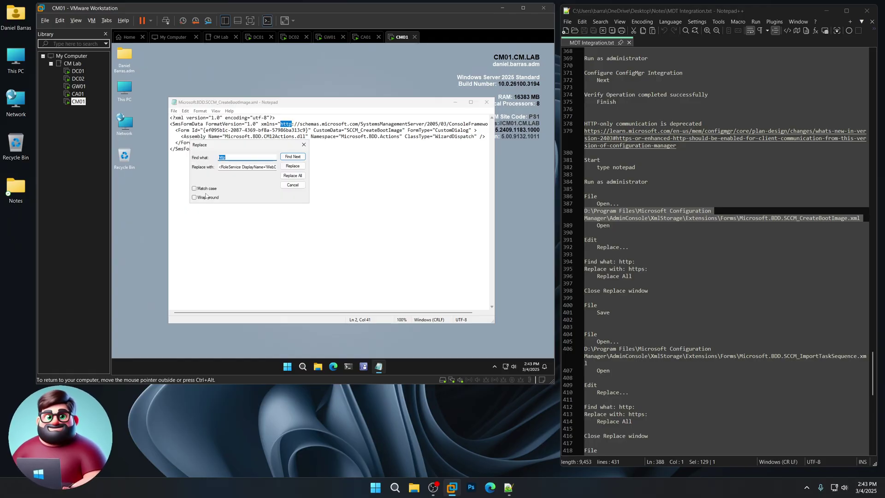
key(Tab)
text(htt)
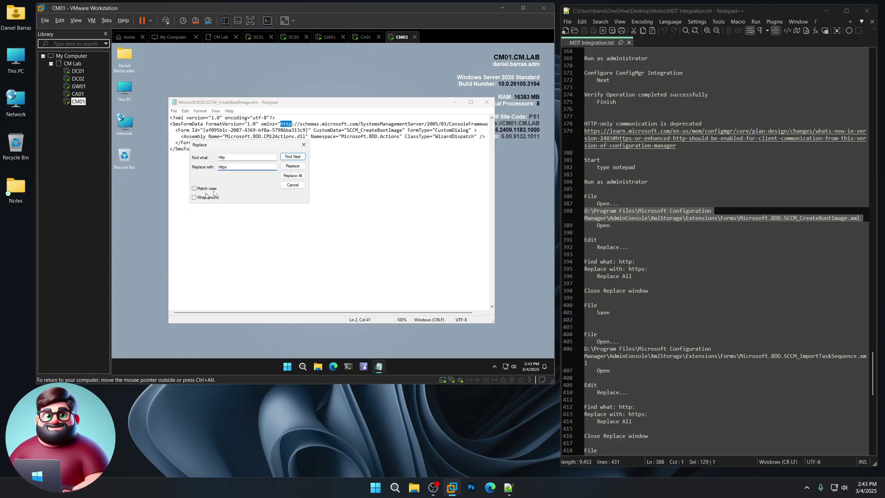
click(293, 176)
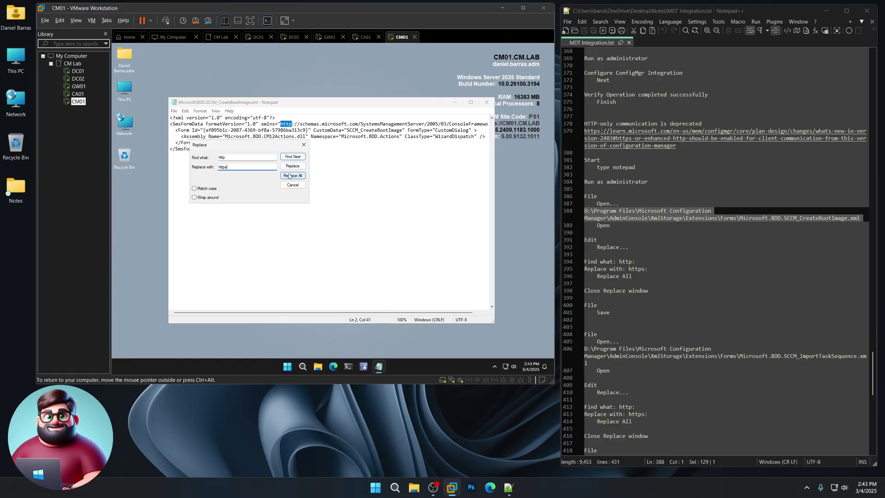
click(304, 145)
click(173, 111)
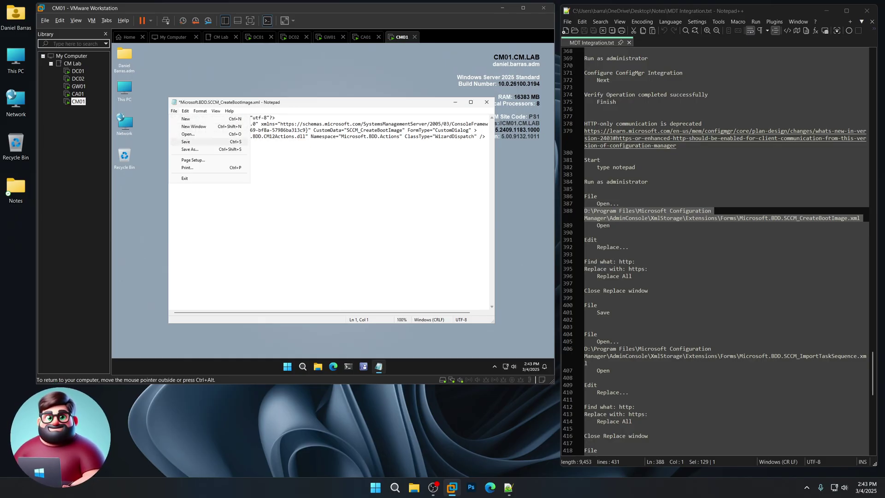
click(186, 142)
click(174, 111)
Step: Open Microsoft.BDD.SCCM_ImportTaskSequence.xml in Notepad using the path copied from the notes
click(188, 134)
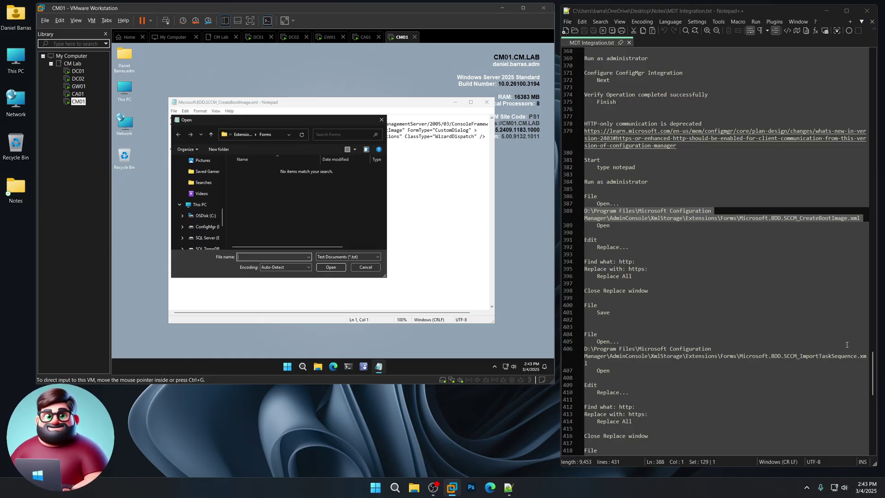
scroll(830, 336, down, 7)
triple_click(606, 211)
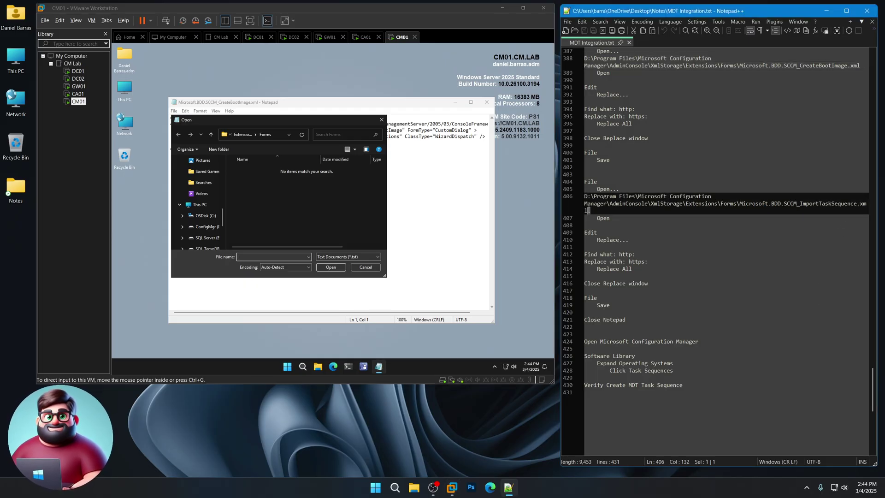
right_click(601, 201)
click(621, 216)
click(277, 257)
key(ctrl+v)
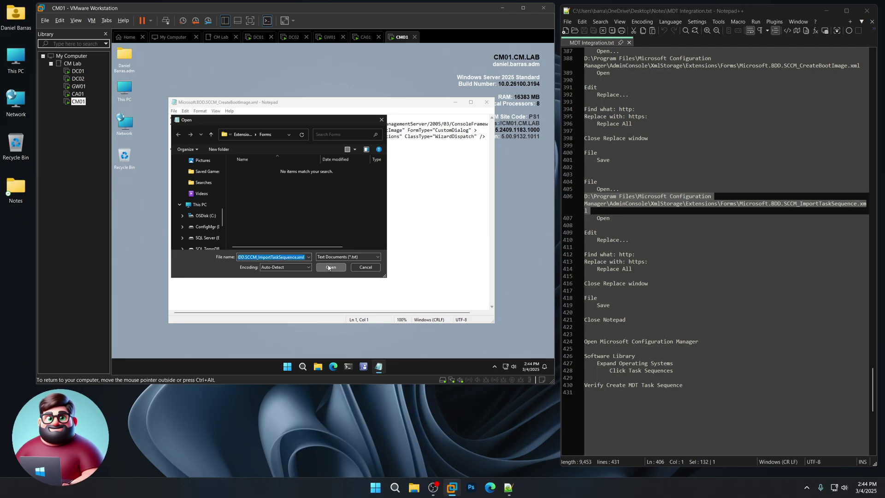
click(327, 267)
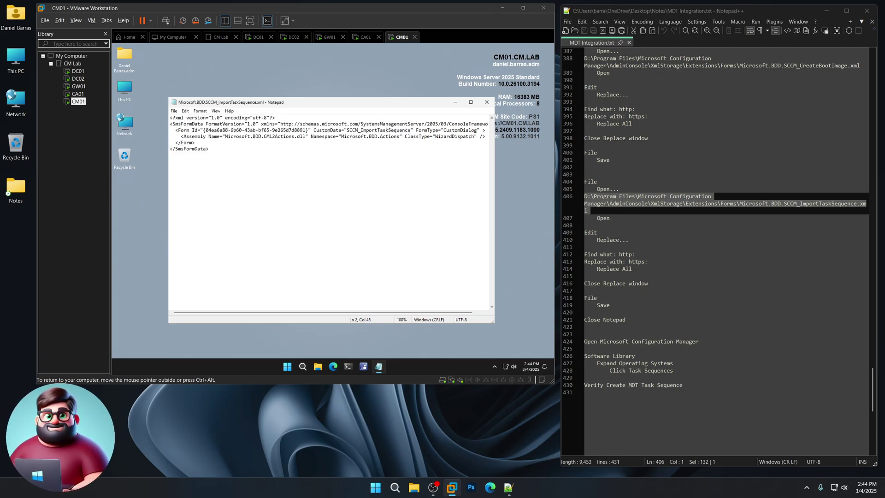
Step: Replace all http with https in ImportTaskSequence.xml, save it, and close Notepad
click(185, 111)
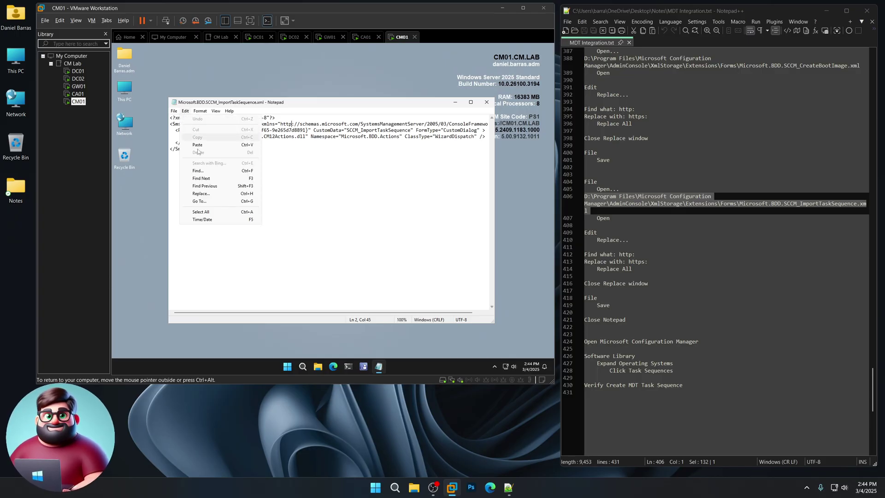
click(208, 195)
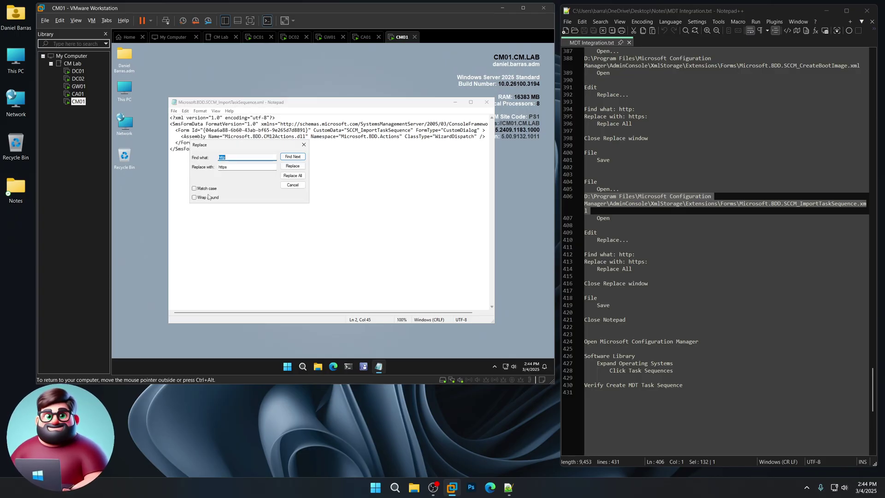
click(293, 175)
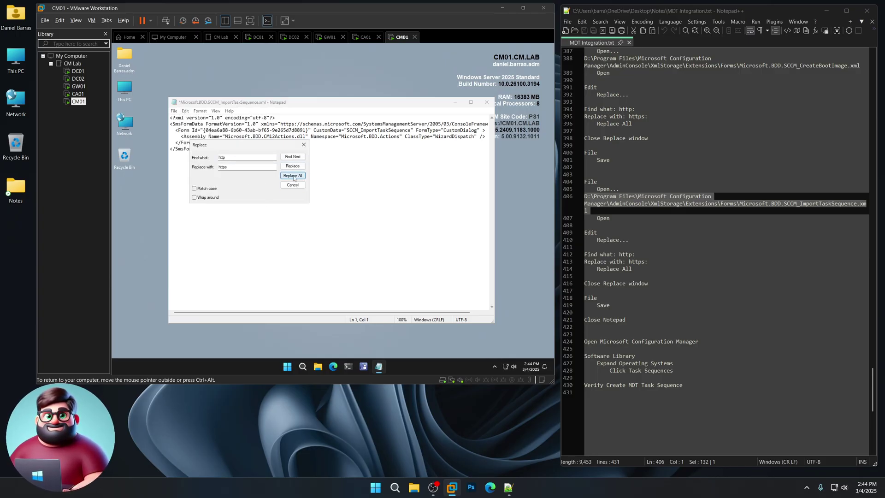
click(303, 145)
click(174, 111)
click(186, 141)
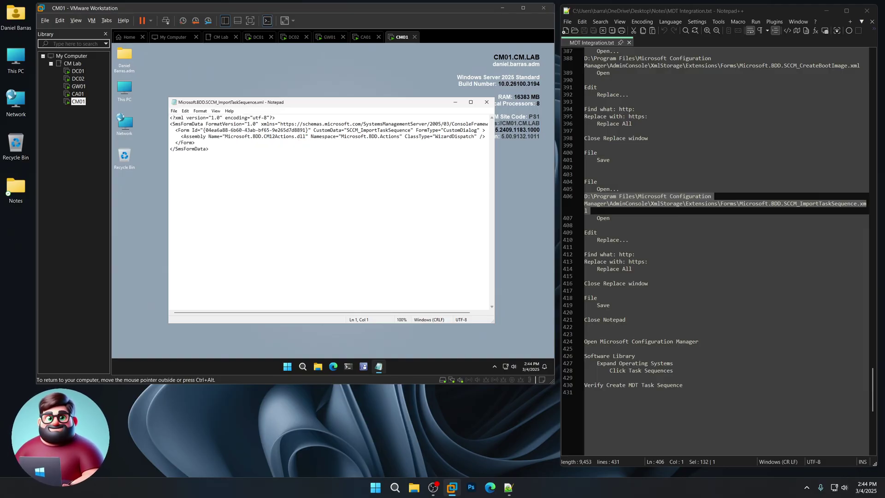
click(487, 103)
Step: Mark the Close Replace window step as done in the notes
scroll(680, 248, down, 5)
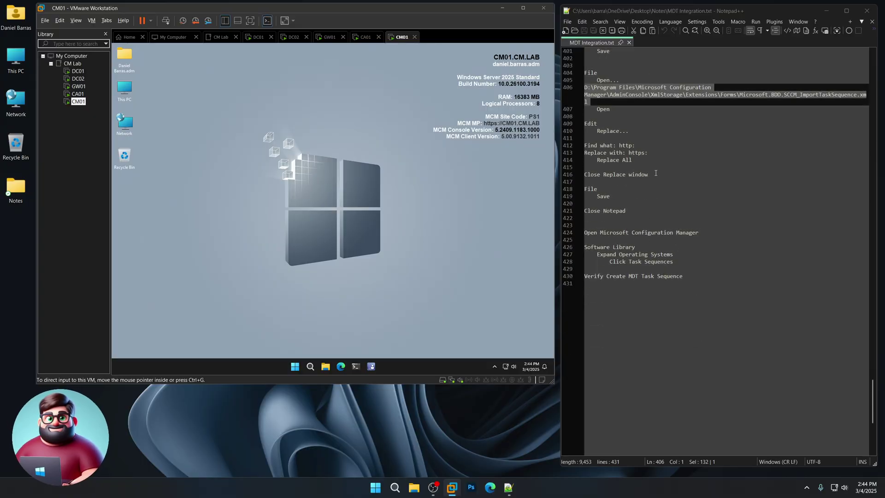
drag(656, 174, 583, 175)
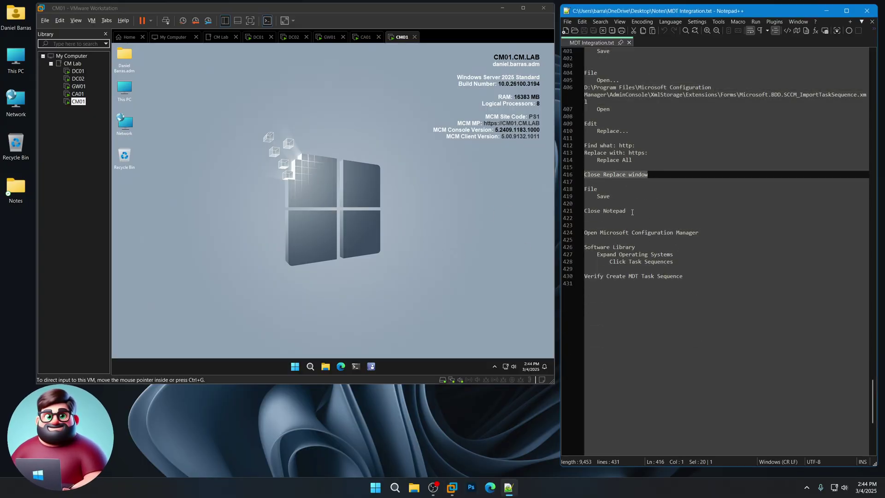
drag(633, 212, 583, 211)
scroll(633, 212, down, 3)
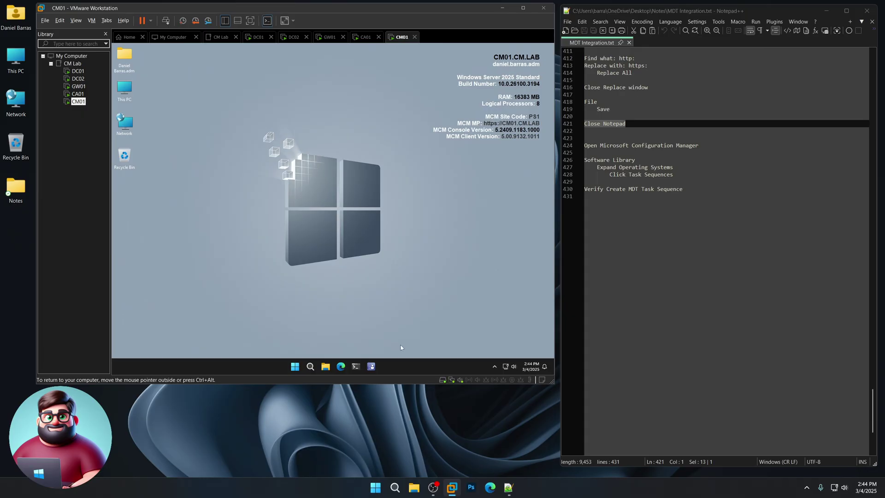
Step: In the ConfigMgr console, start Create MDT Task Sequence from Software Library > Operating Systems > Task Sequences
click(374, 366)
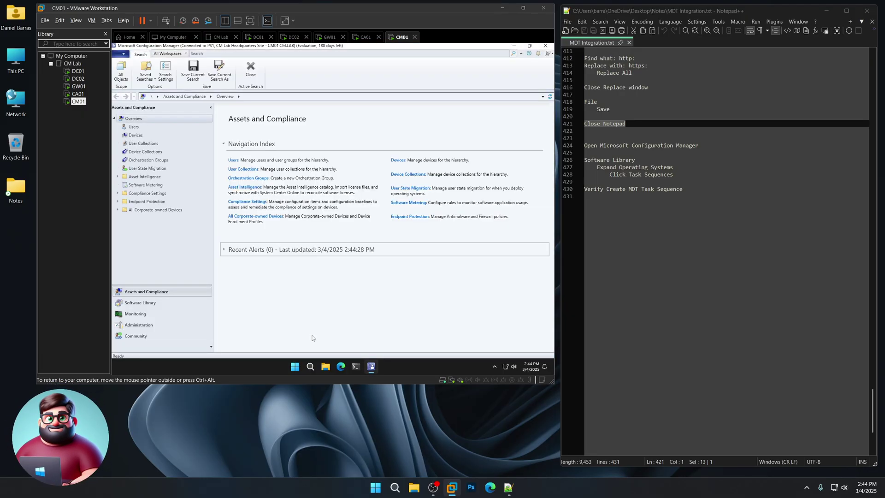
click(147, 303)
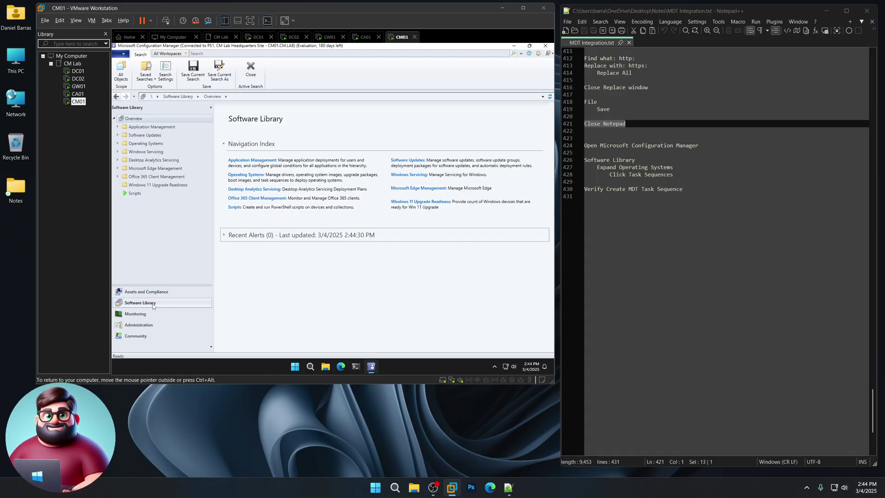
click(118, 144)
click(146, 193)
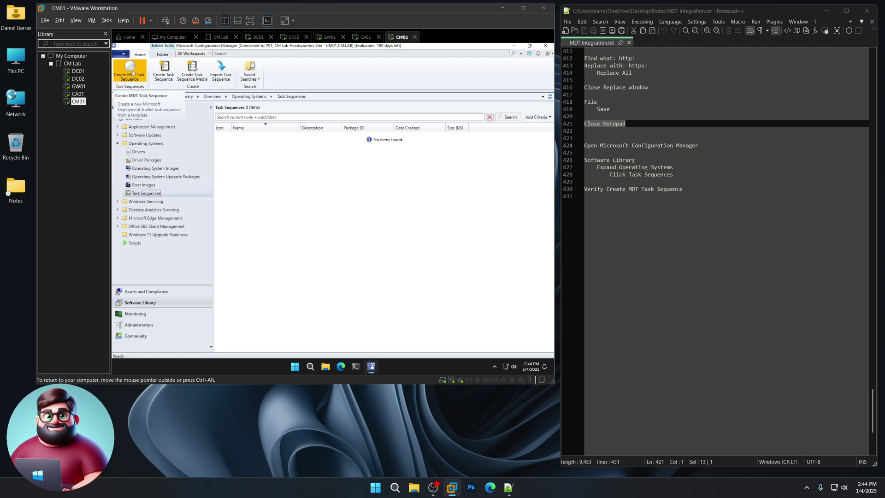
click(133, 73)
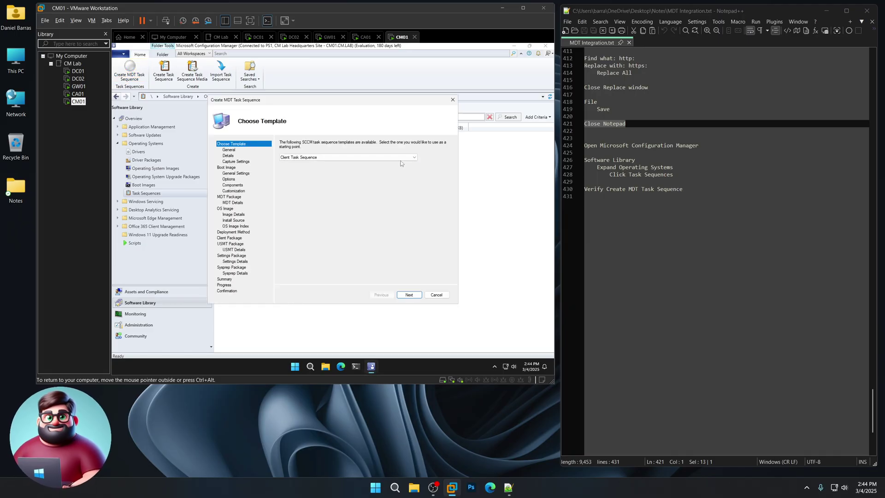